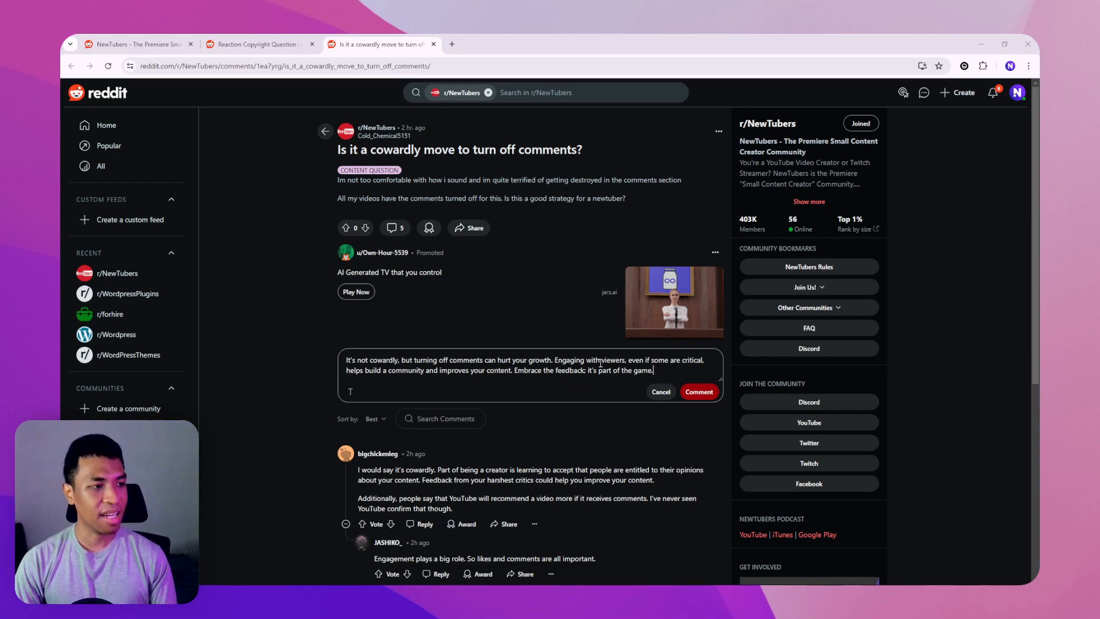
# - Publish the drafted reply on the Reddit post about turning off comments
pyautogui.click(699, 392)
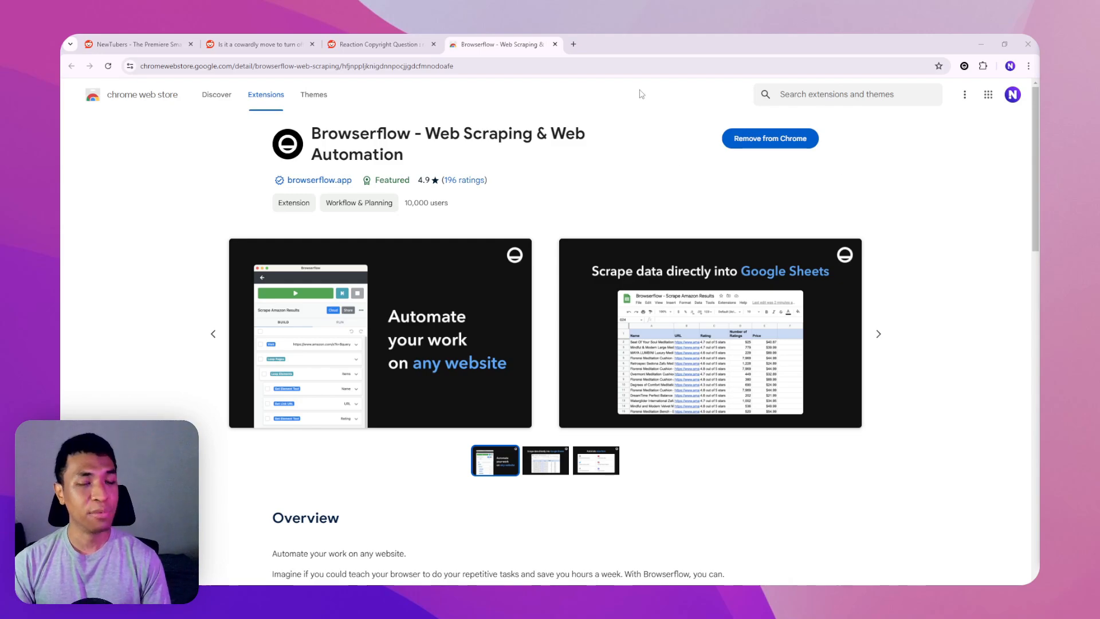
# - Close the Browserflow store page and check that Browserflow is among the browser's installed extensions
pyautogui.click(555, 45)
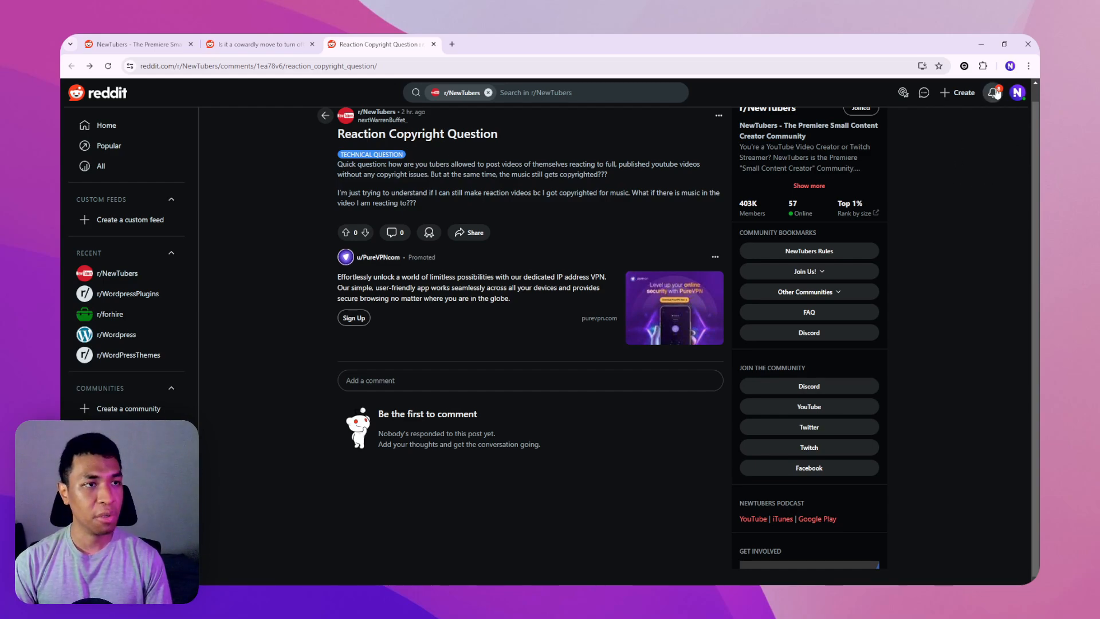
pyautogui.click(983, 67)
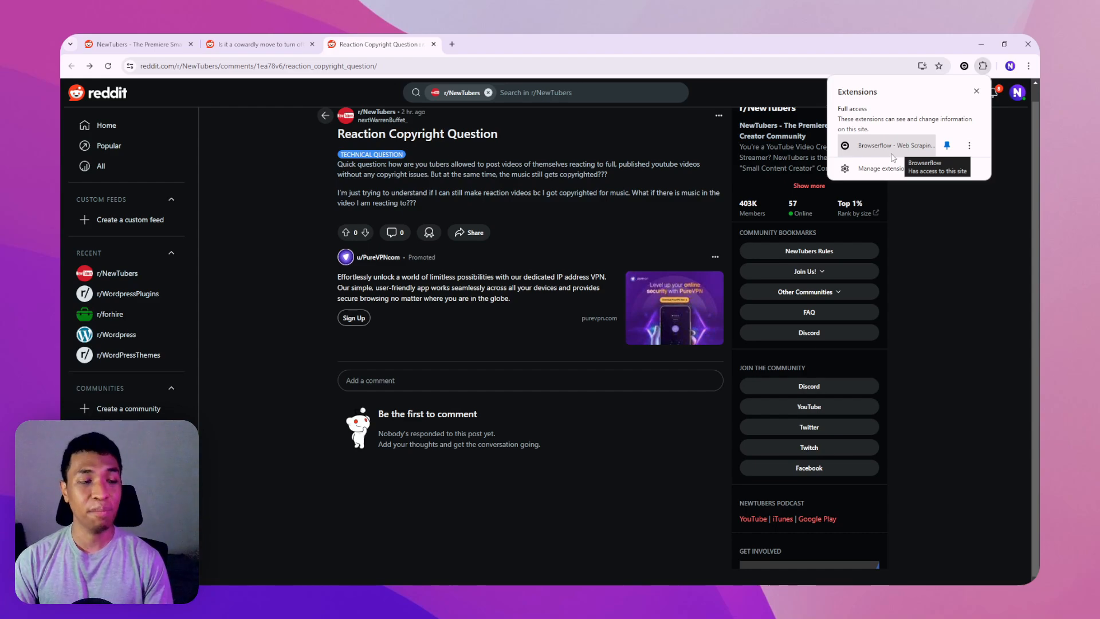
pyautogui.click(961, 194)
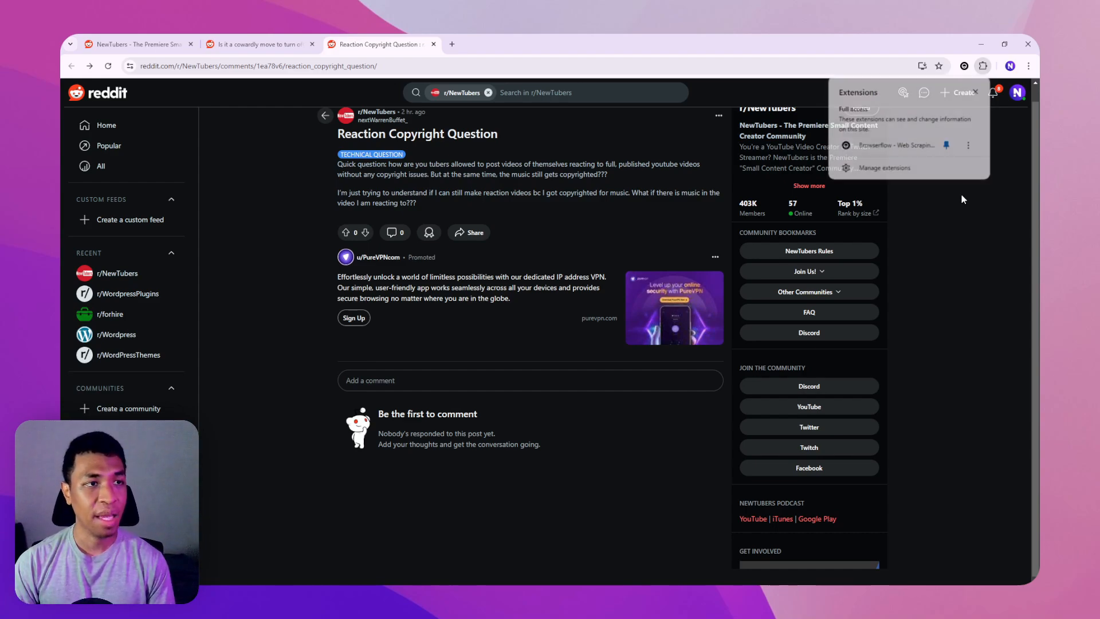
# - Open the Browserflow extension and arrange its window beside the Reddit post, giving the browser the wider share of the screen
pyautogui.click(965, 66)
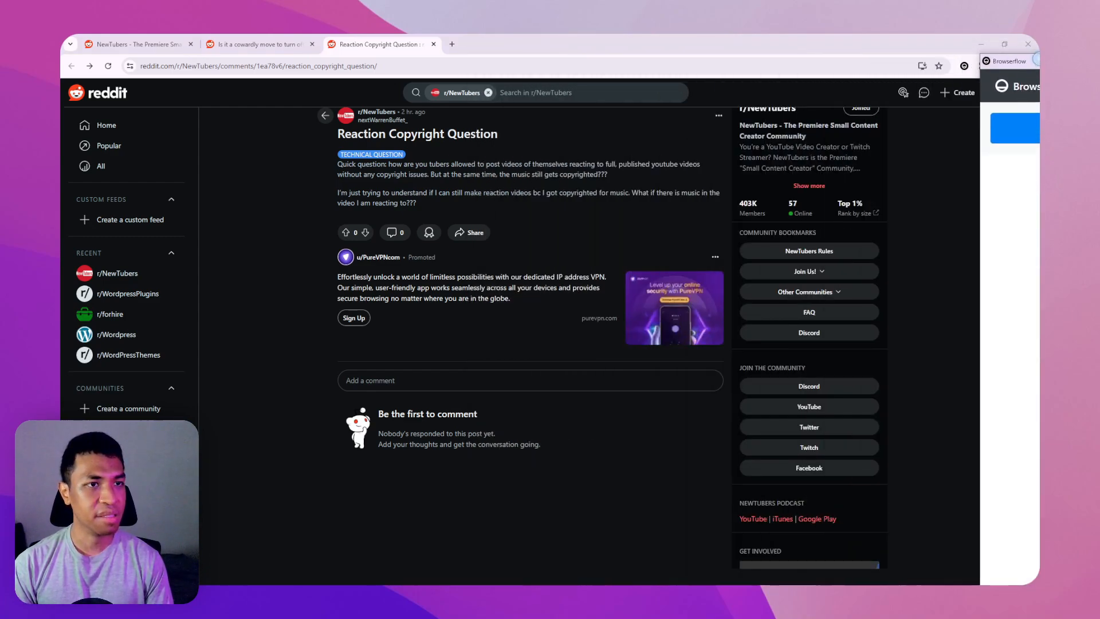
pyautogui.moveTo(1036, 60); pyautogui.dragTo(901, 64)
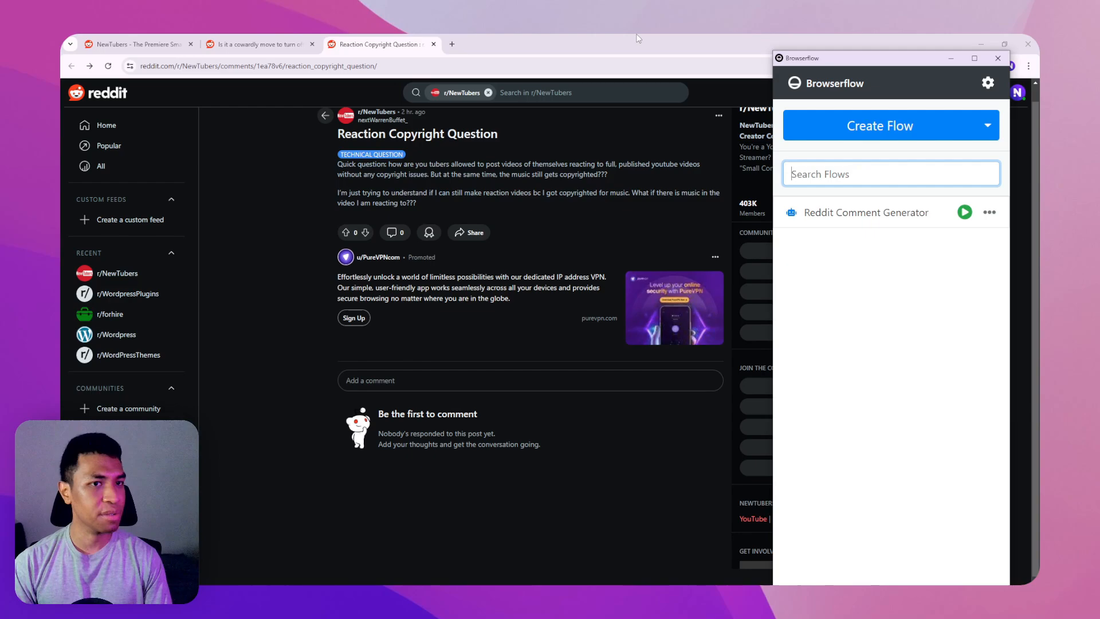
pyautogui.moveTo(619, 46); pyautogui.dragTo(61, 92)
pyautogui.click(719, 184)
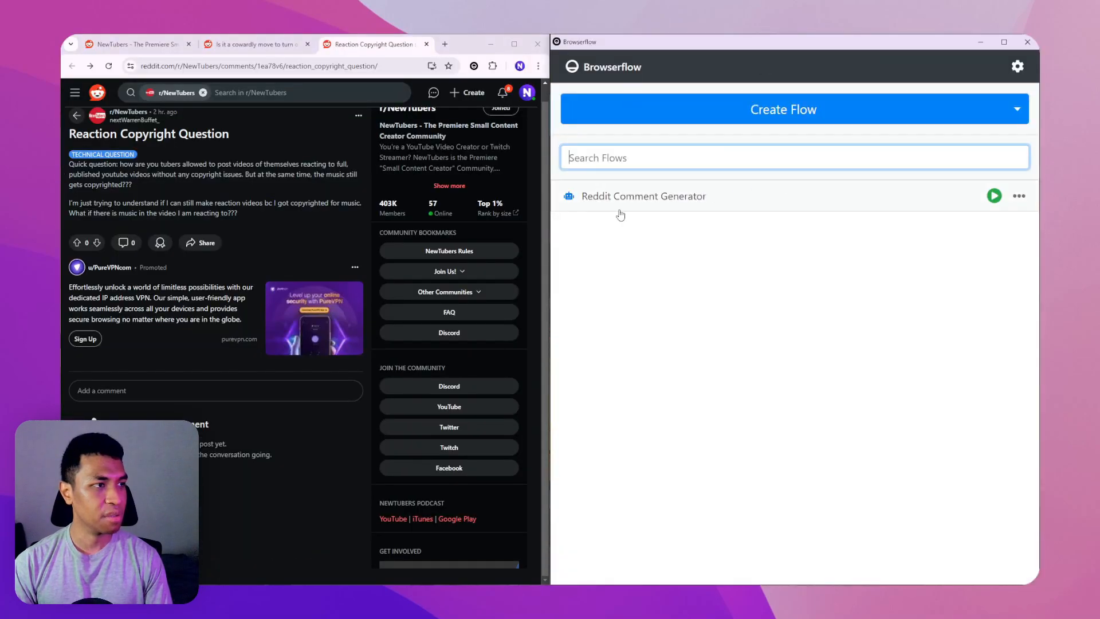
pyautogui.moveTo(553, 232); pyautogui.dragTo(761, 228)
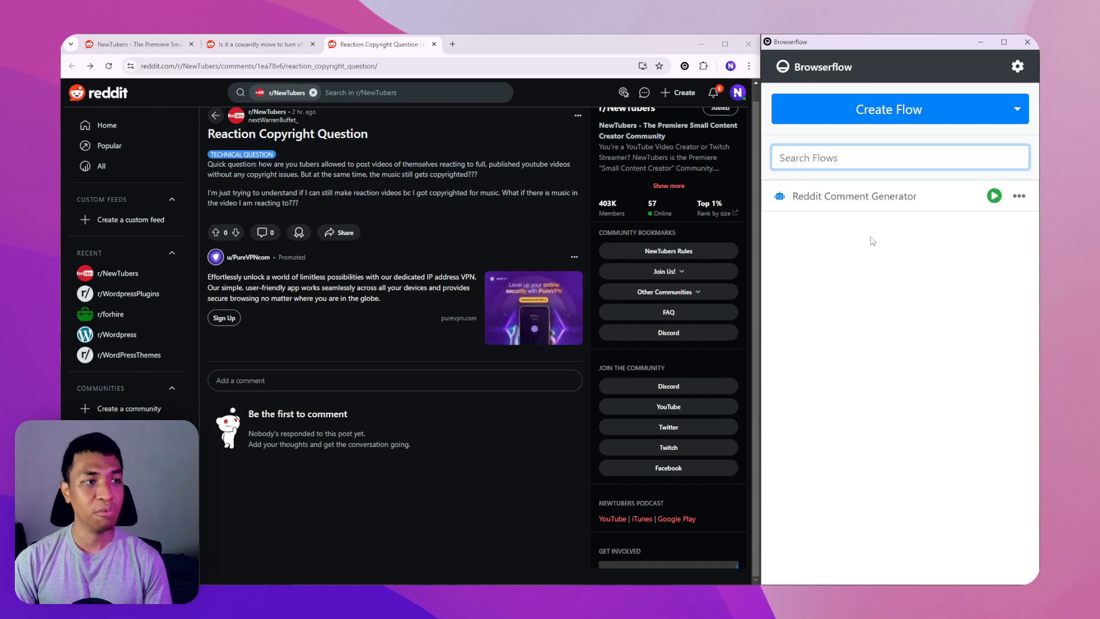
# - Create a new flow named "Reddit Comment Generator 2"
pyautogui.click(911, 121)
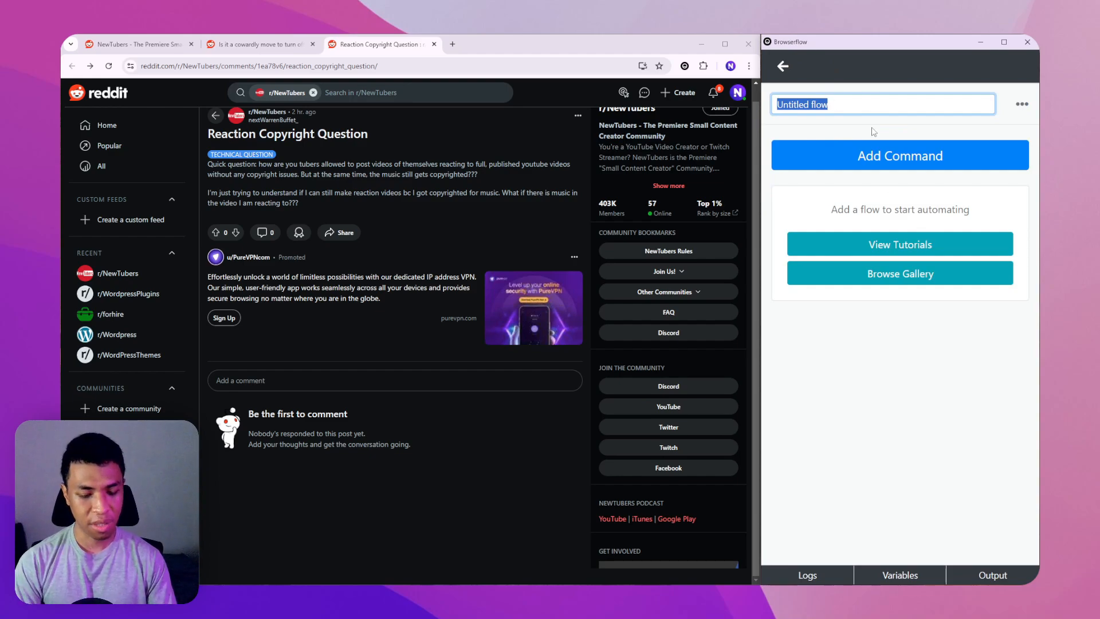
pyautogui.write('Reddit Comme')
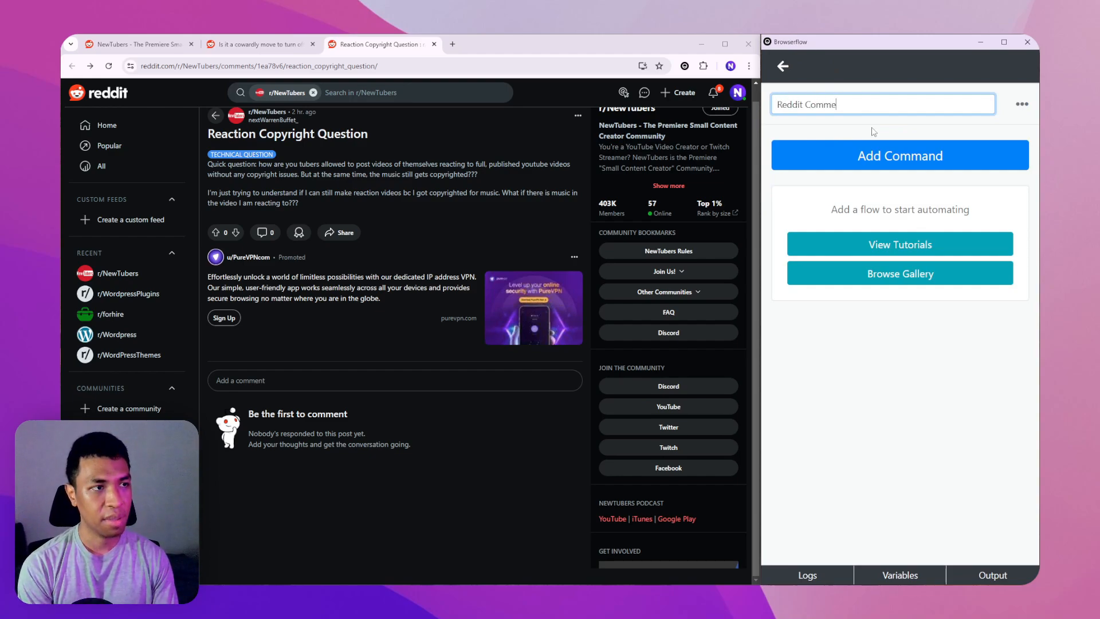
pyautogui.write('nt Generator 2')
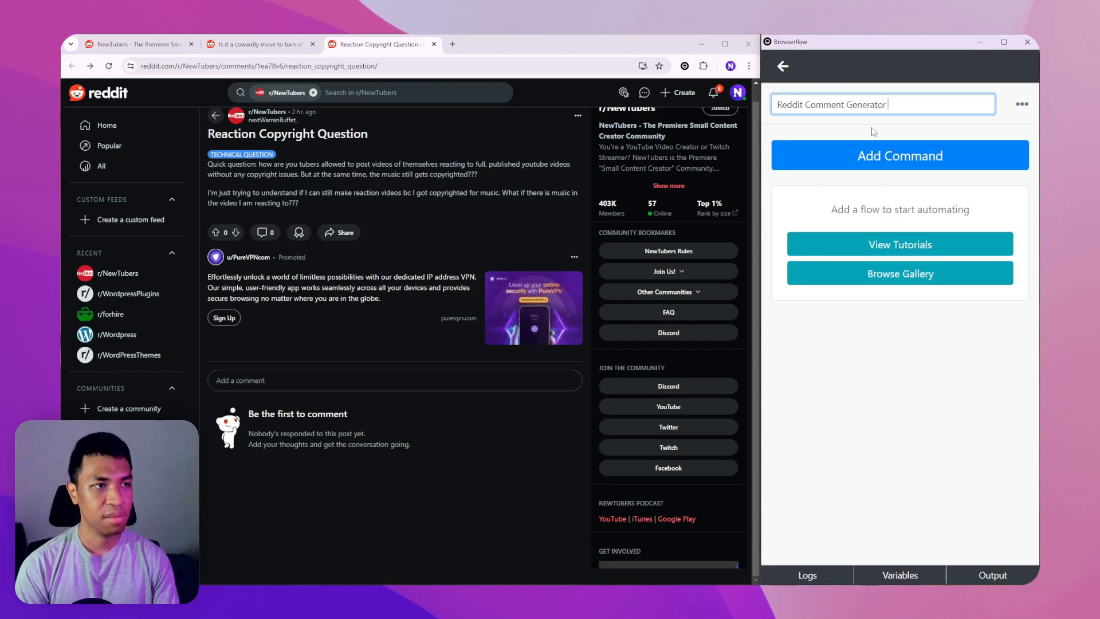
pyautogui.click(912, 121)
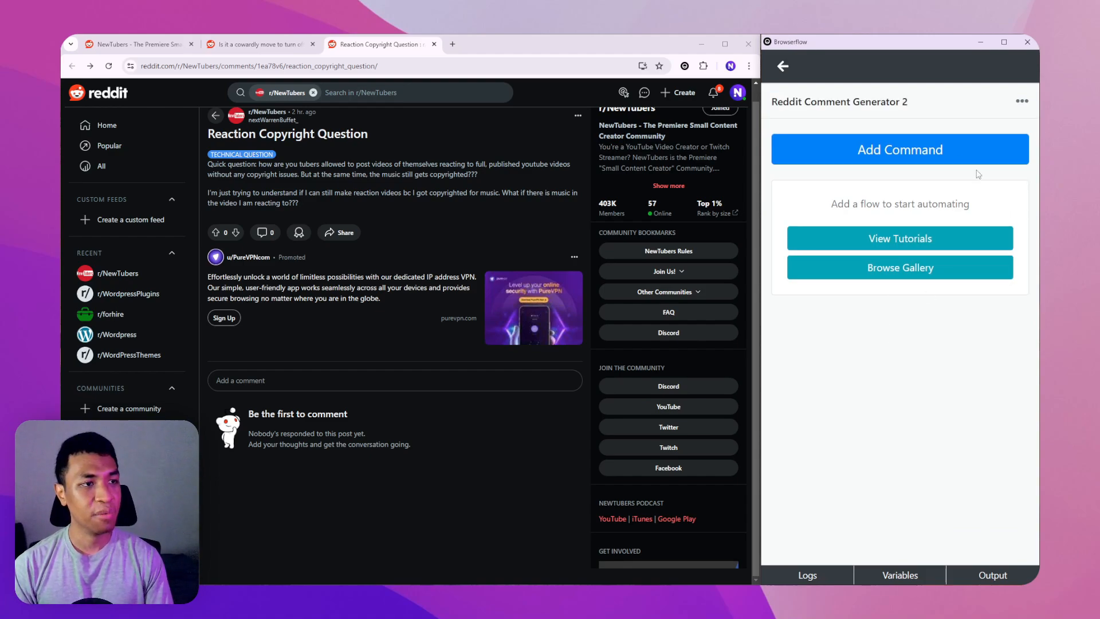
# - Add a Get Element Text command as the first command of the flow
pyautogui.click(910, 154)
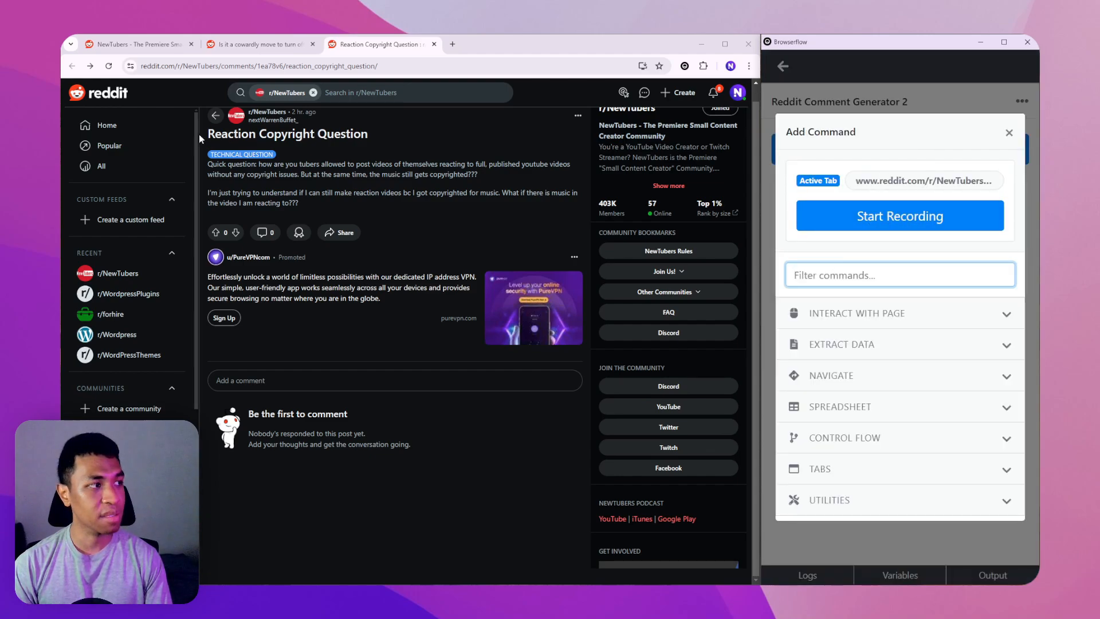
pyautogui.click(241, 136)
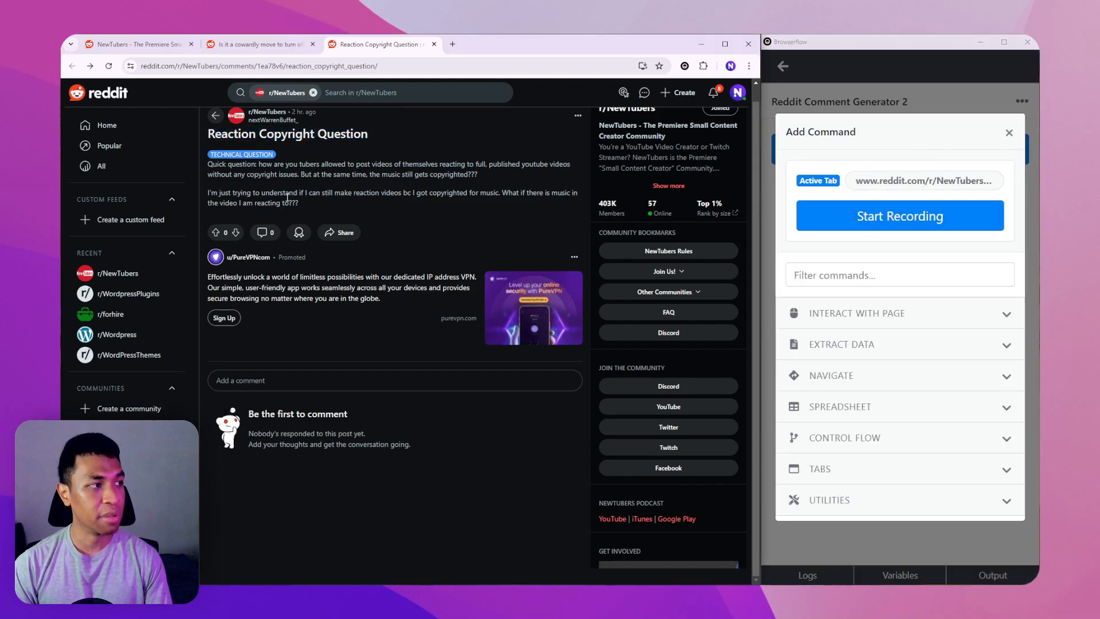
pyautogui.moveTo(338, 203); pyautogui.dragTo(207, 164)
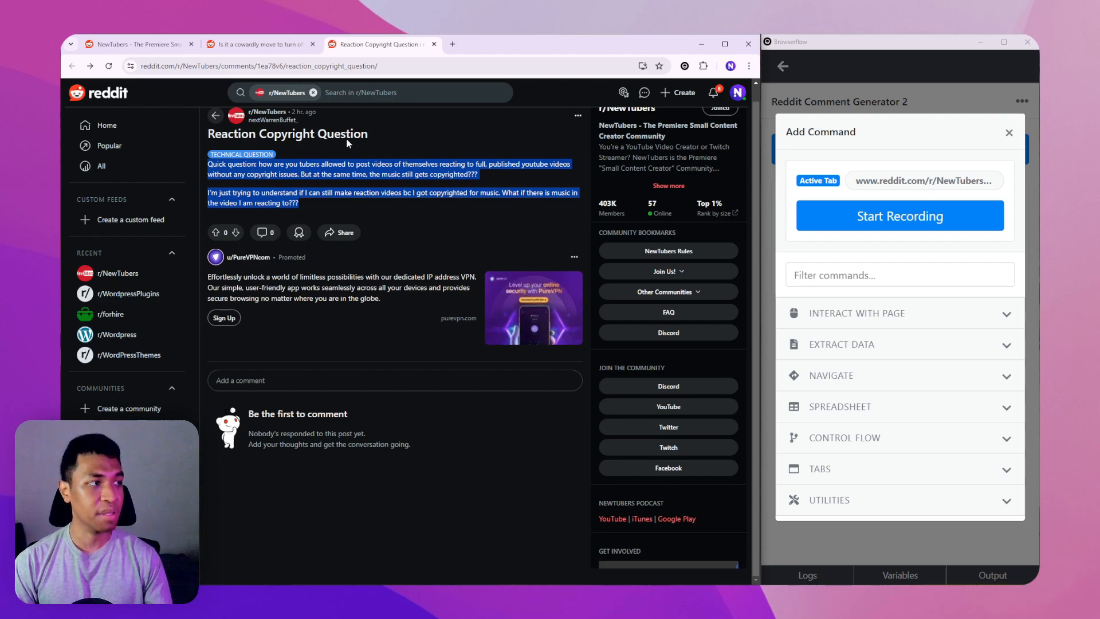
pyautogui.click(375, 189)
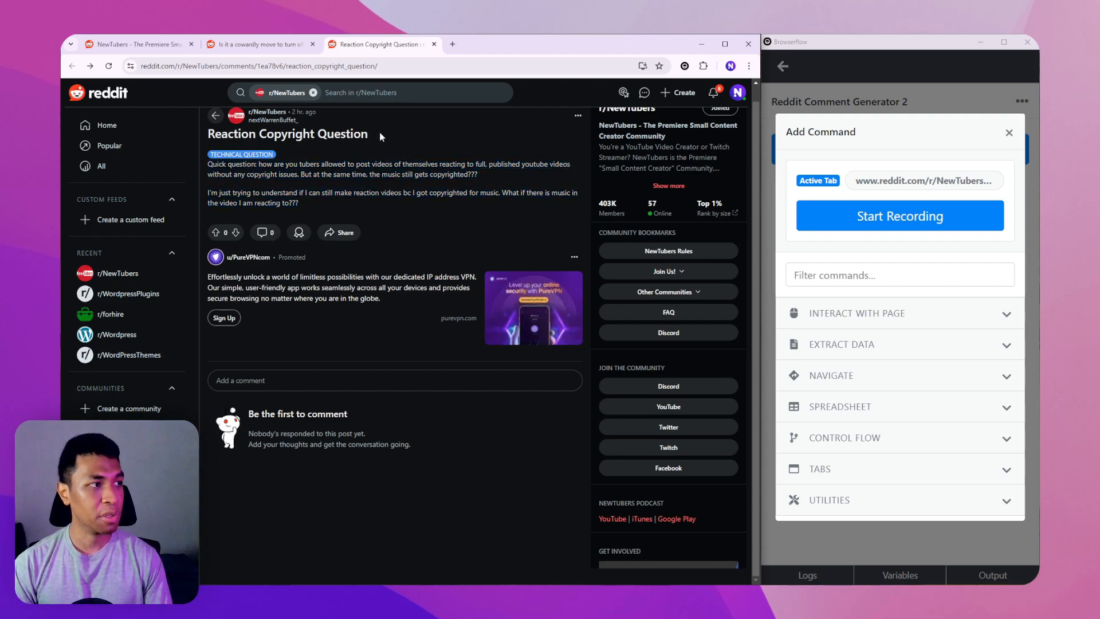
pyautogui.moveTo(381, 136); pyautogui.dragTo(202, 136)
pyautogui.click(870, 276)
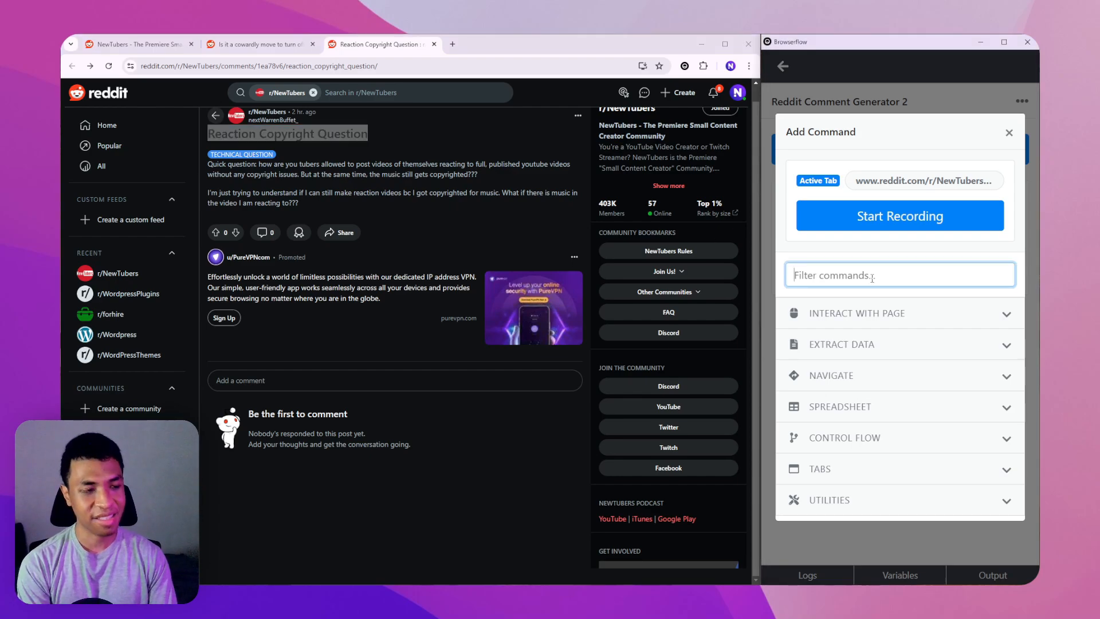
pyautogui.write('E')
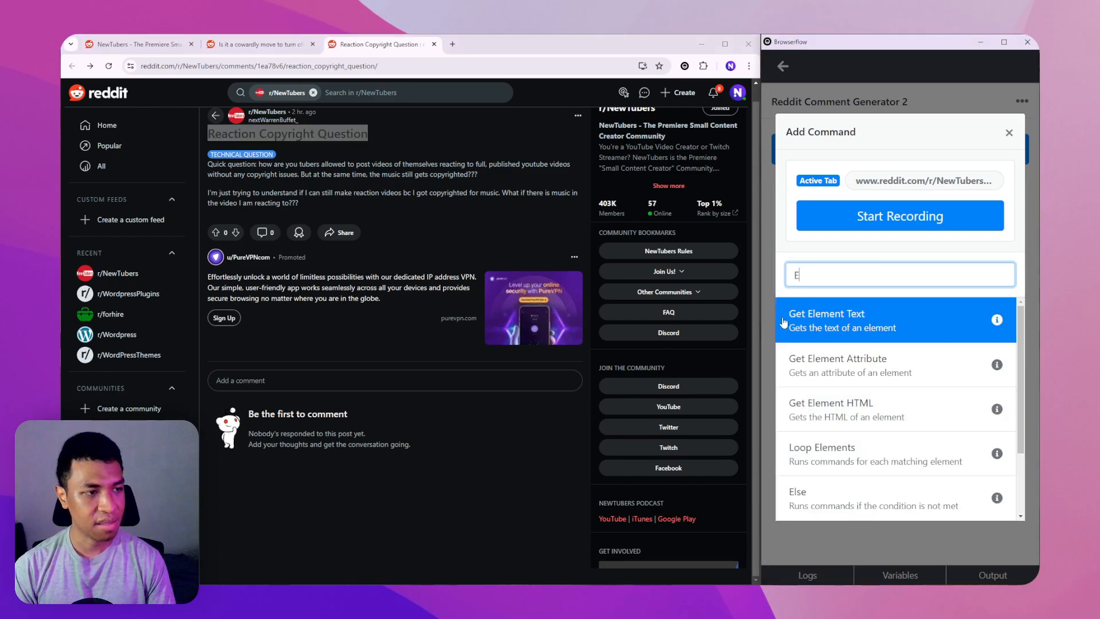
pyautogui.click(863, 322)
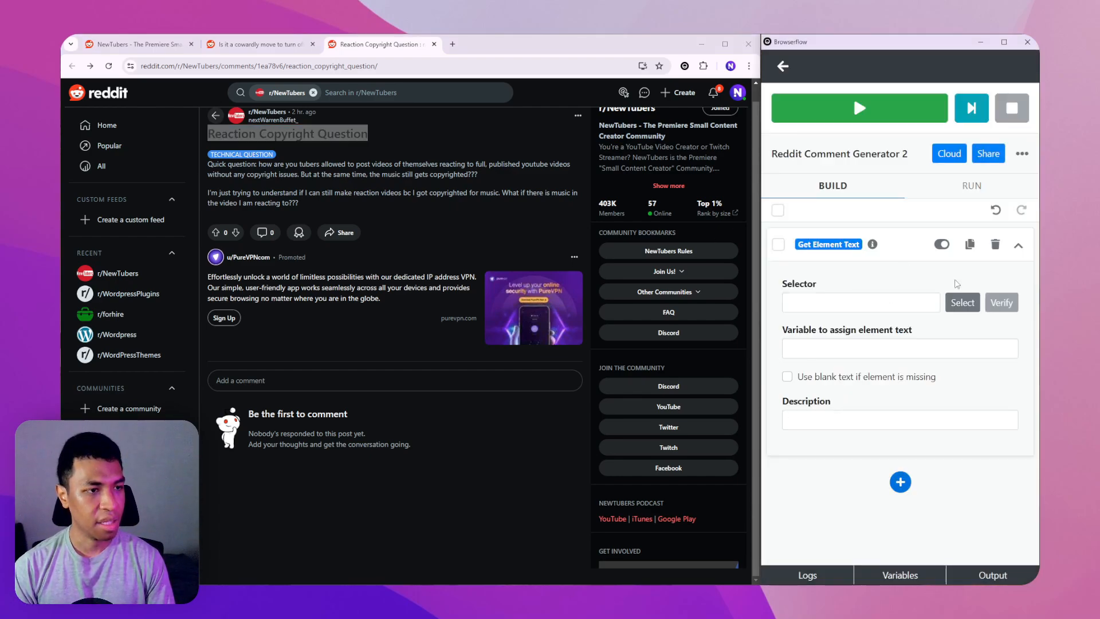
# - Target the Reddit post's title with the command's selector and assign its text to the variable $redditTitle
pyautogui.click(263, 136)
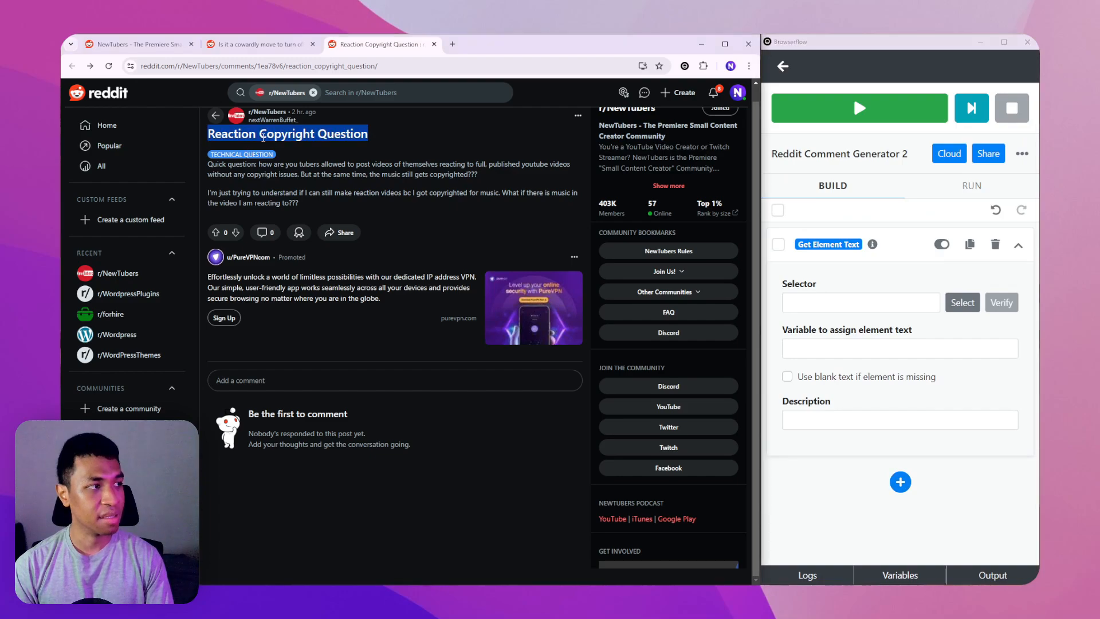
pyautogui.click(963, 302)
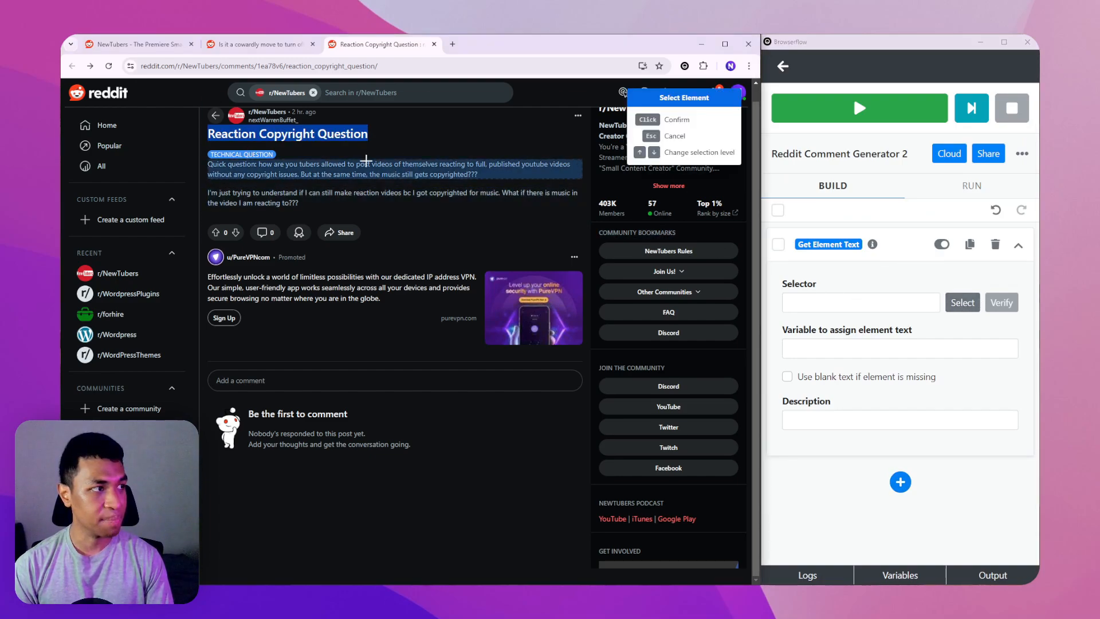
pyautogui.click(360, 134)
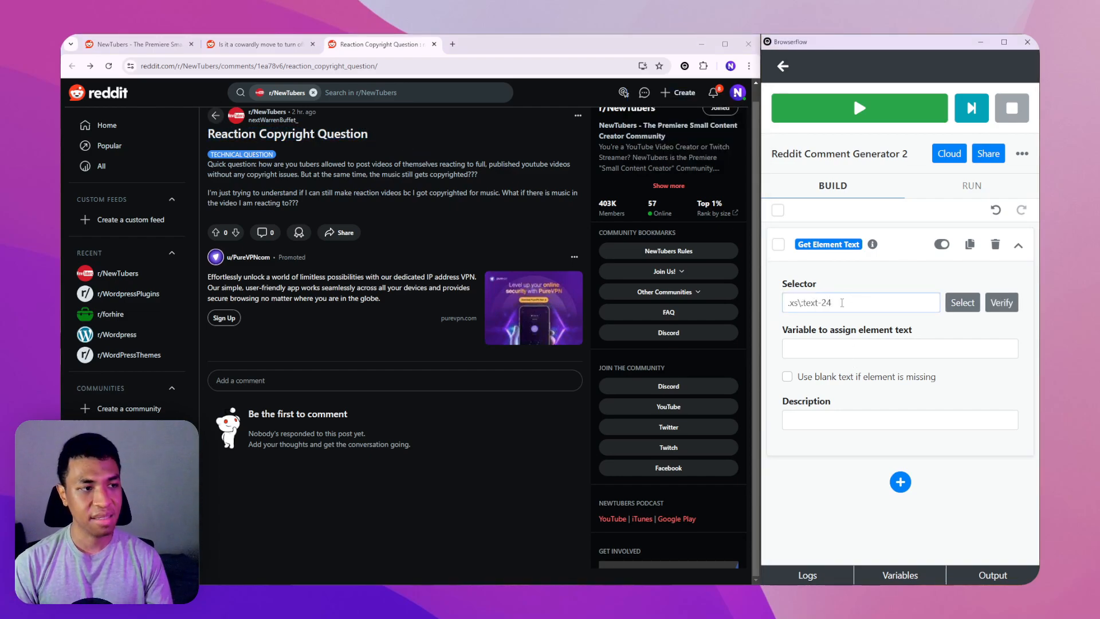
pyautogui.click(845, 345)
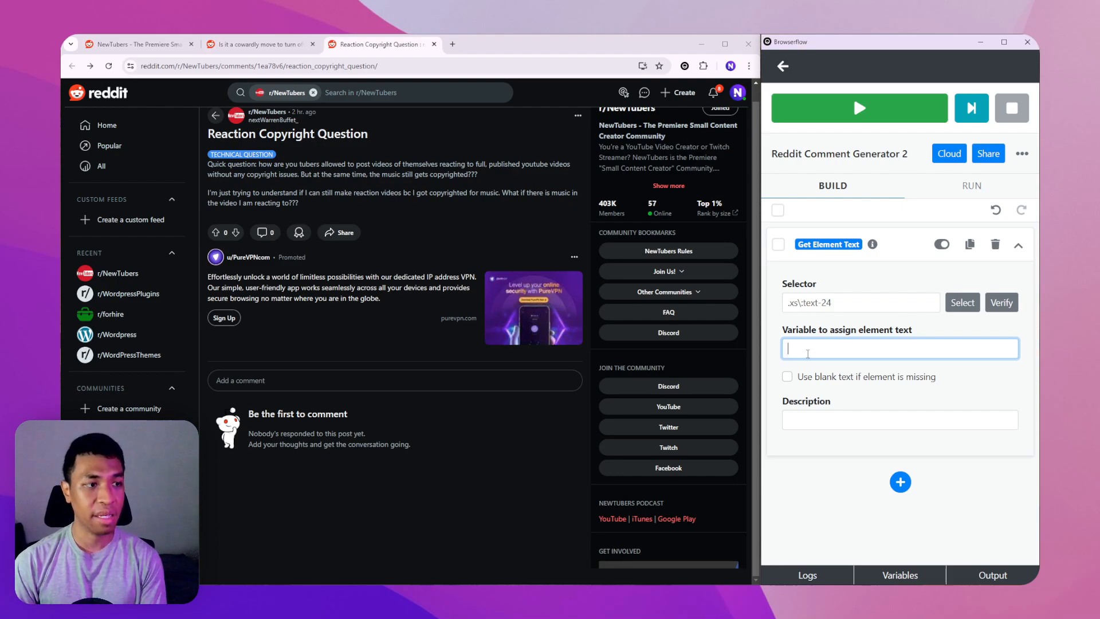
pyautogui.write('$reddi')
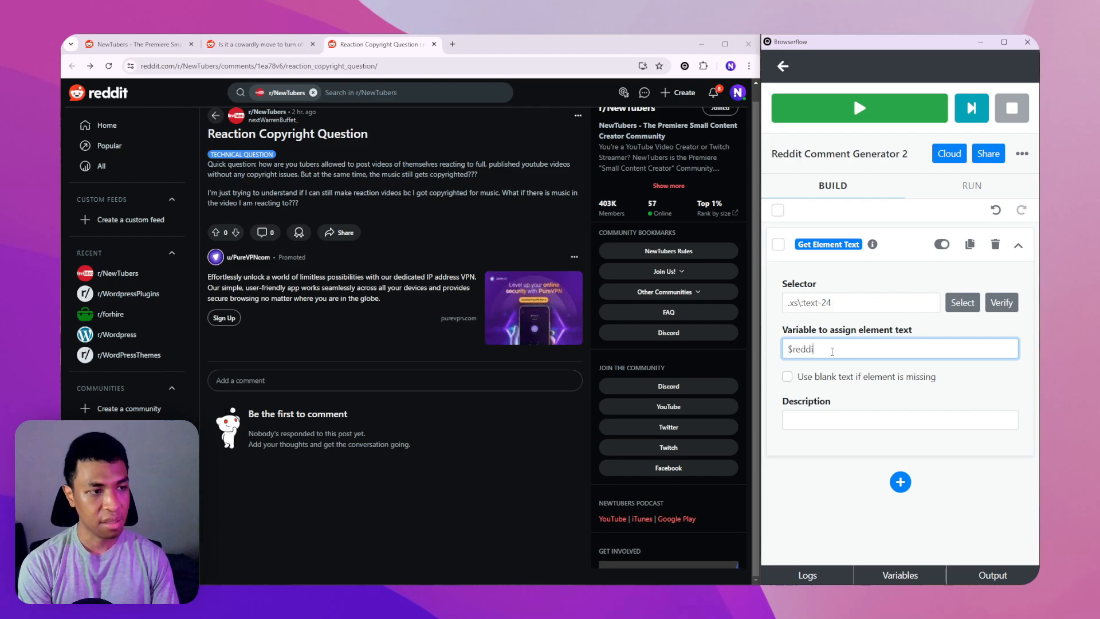
pyautogui.write('tTitle')
pyautogui.click(871, 473)
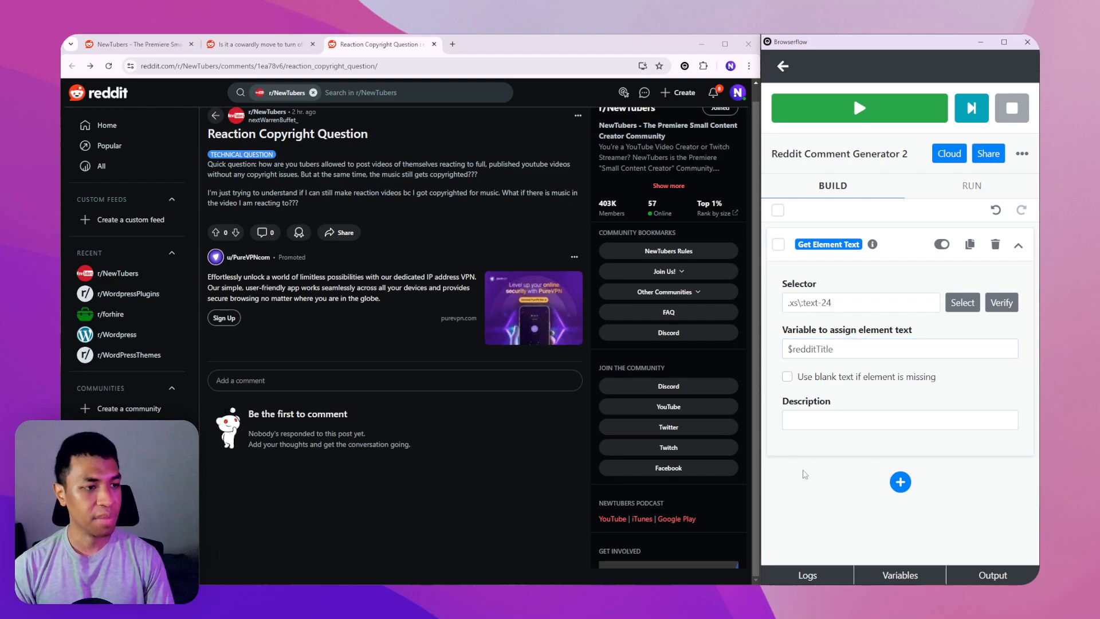
# - Add a second Get Element Text command after the title command
pyautogui.click(901, 482)
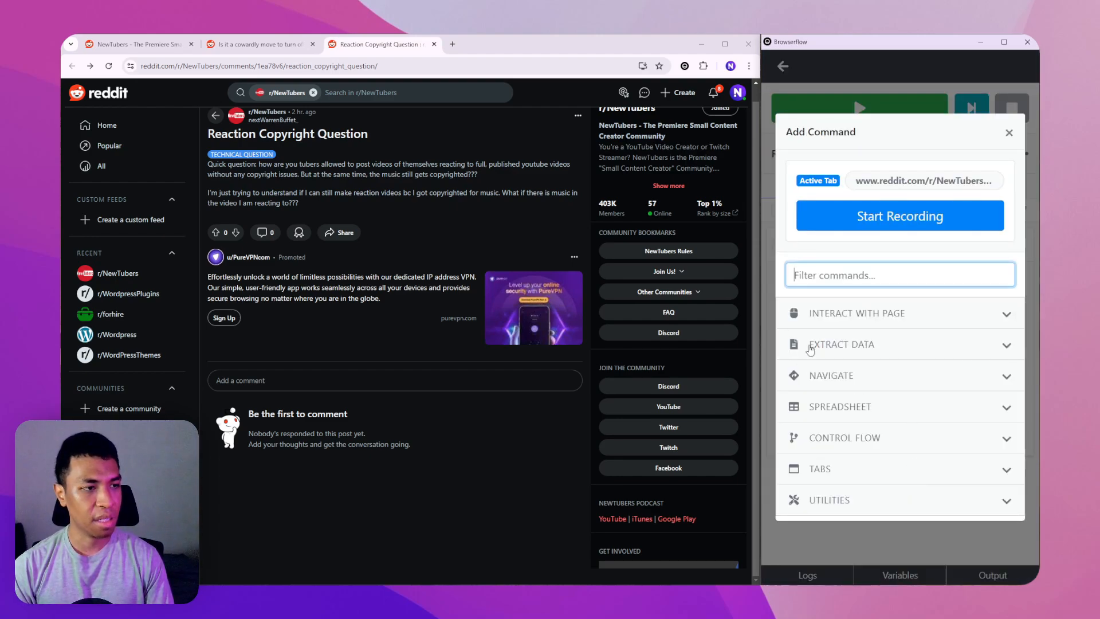
pyautogui.write('get')
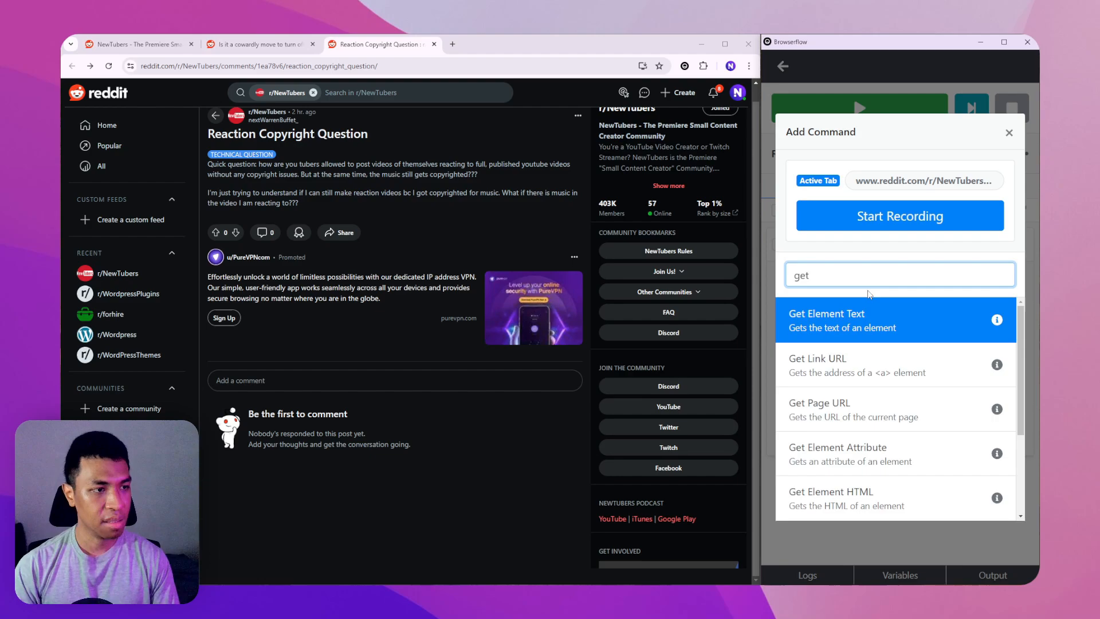
pyautogui.click(858, 328)
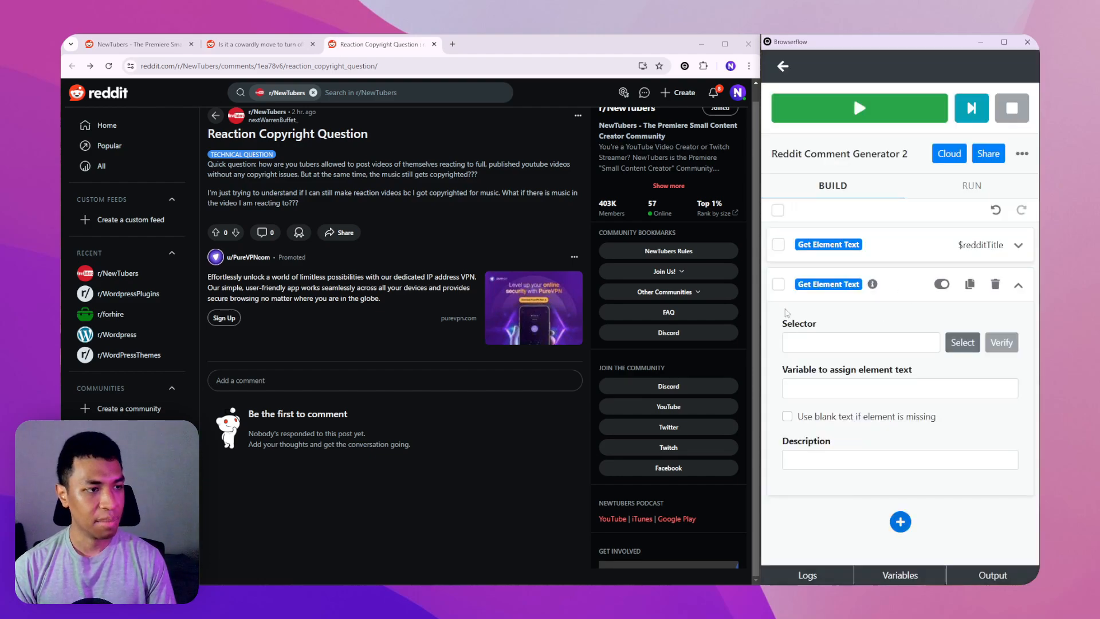
# - Target the post's whole body text, both paragraphs, with the second command's selector and assign it to the variable $redditContent
pyautogui.click(965, 343)
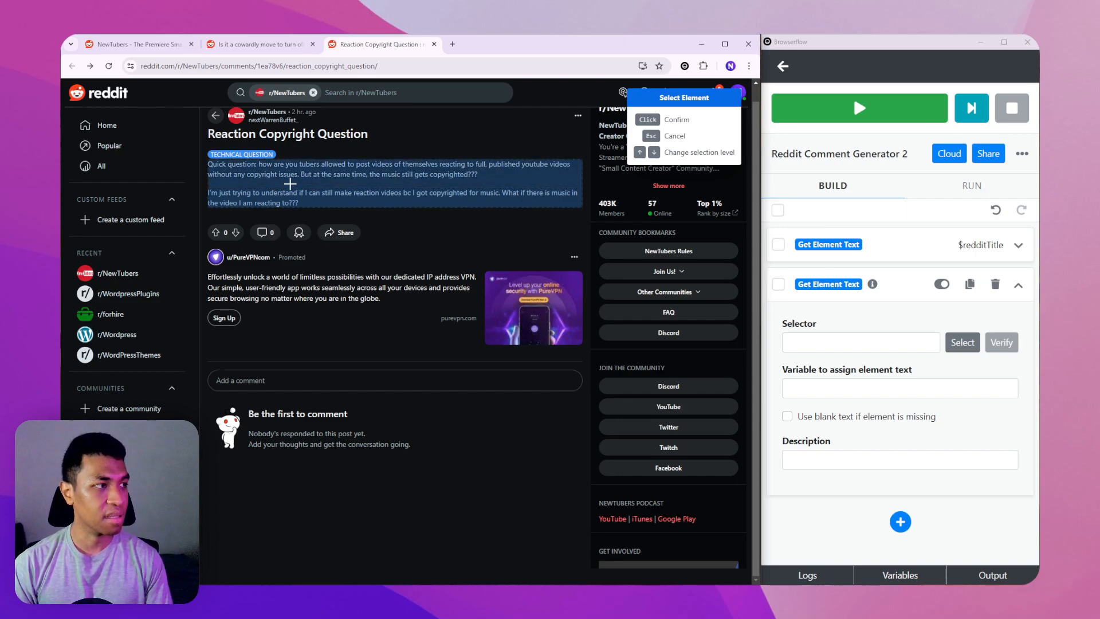
pyautogui.click(293, 182)
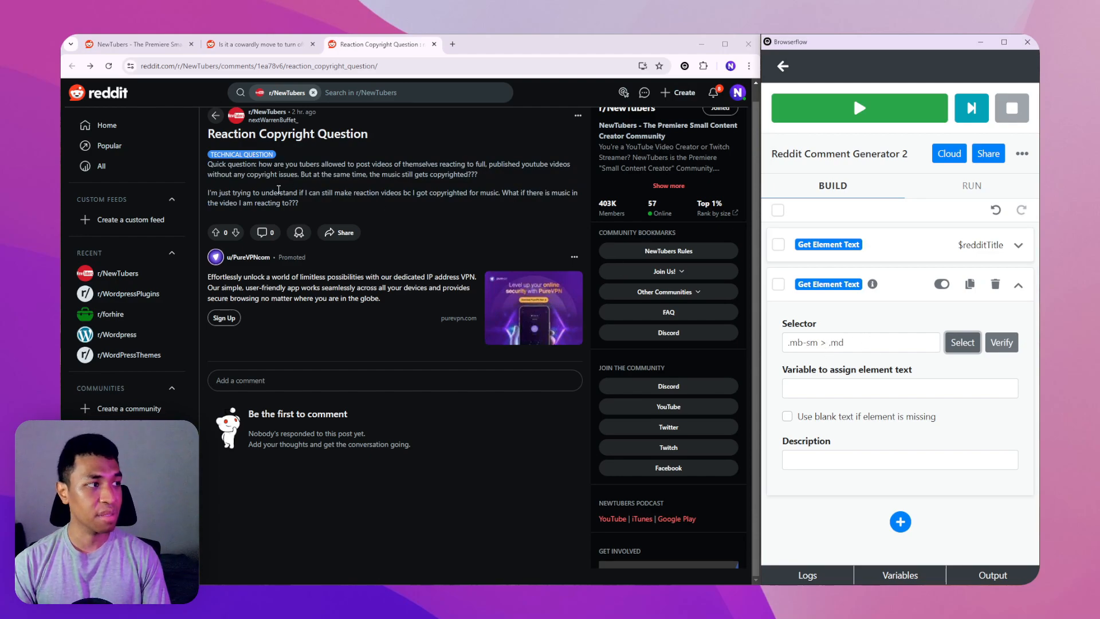
pyautogui.click(865, 385)
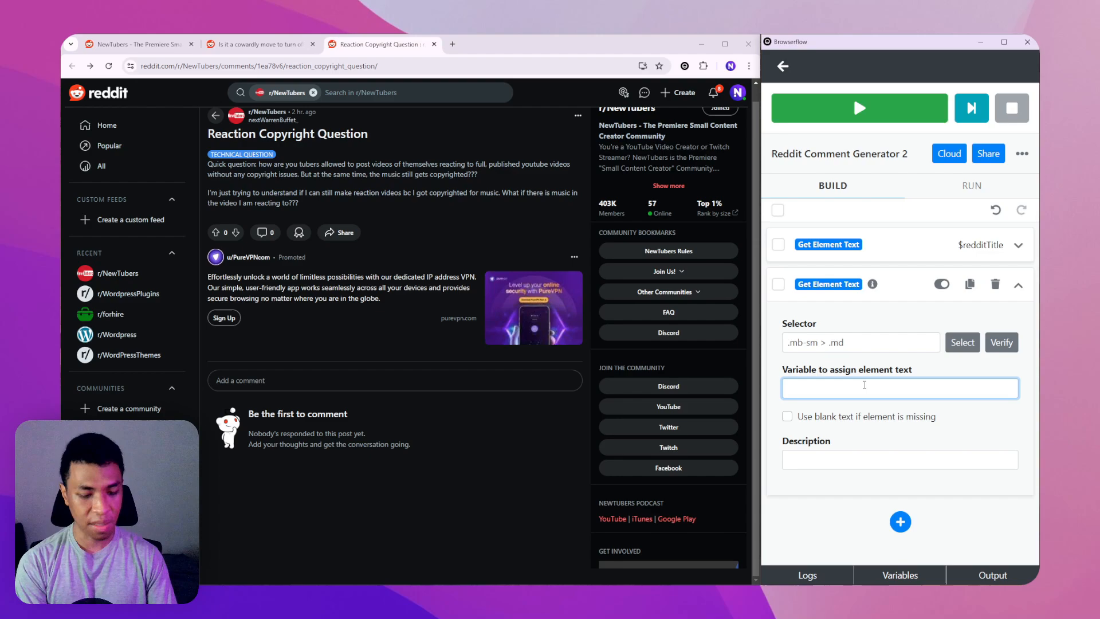
pyautogui.write('$redditContent')
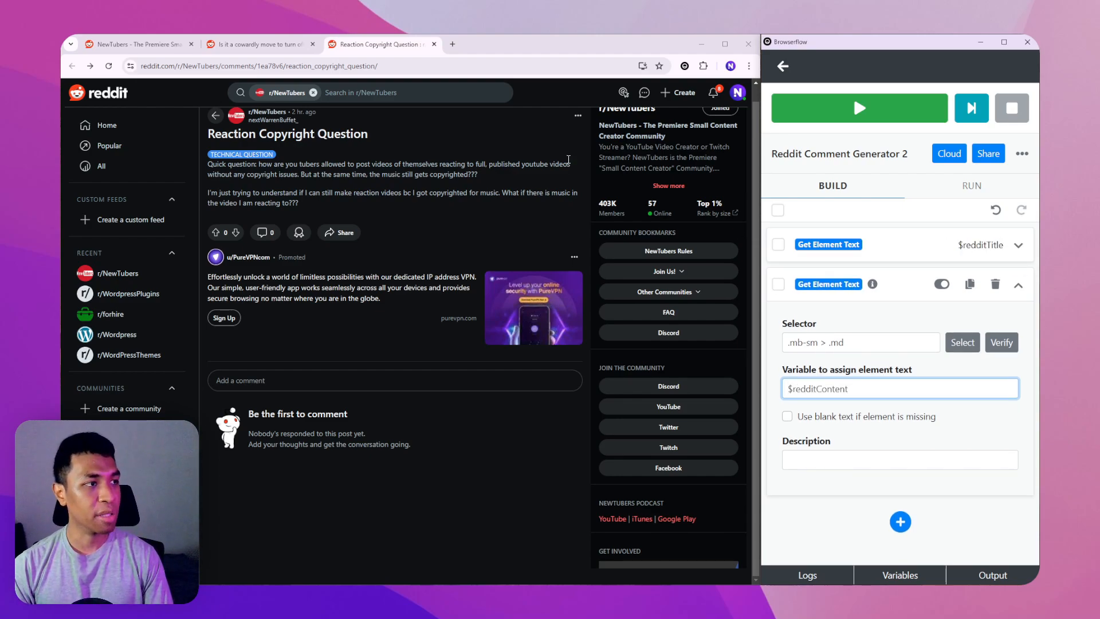
pyautogui.click(512, 162)
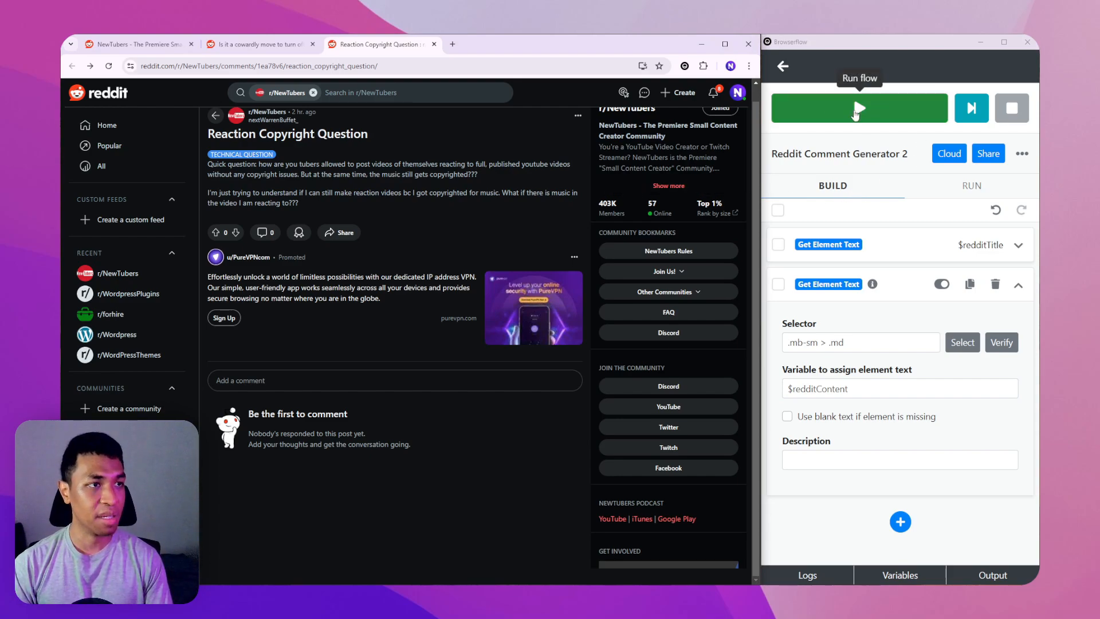
# - Run the flow and inspect the variables holding the extracted title and content
pyautogui.click(845, 121)
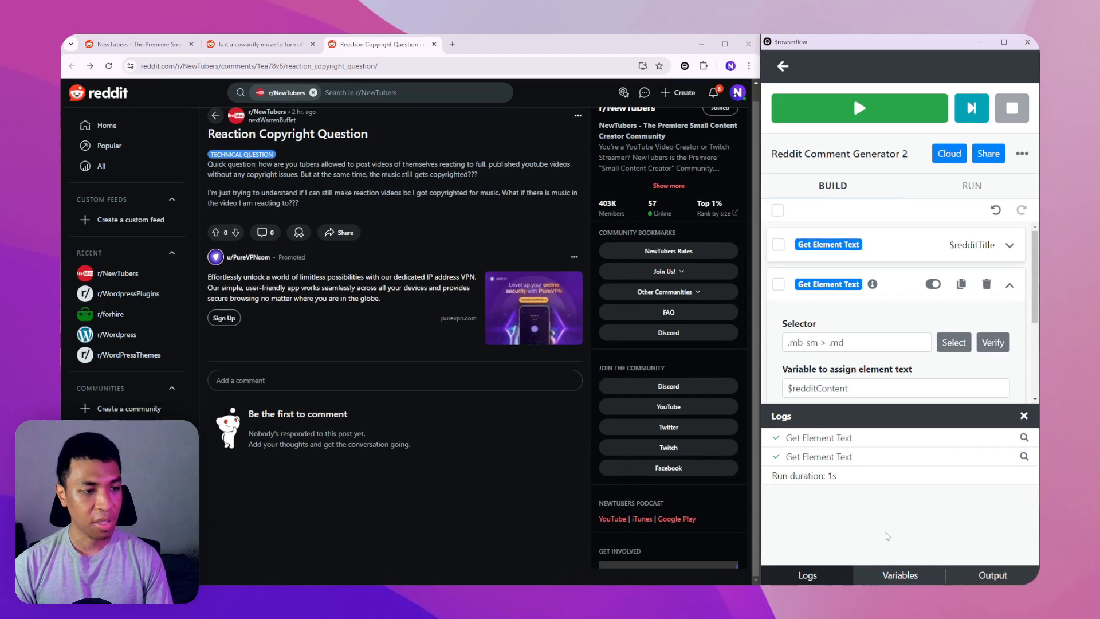
pyautogui.click(901, 575)
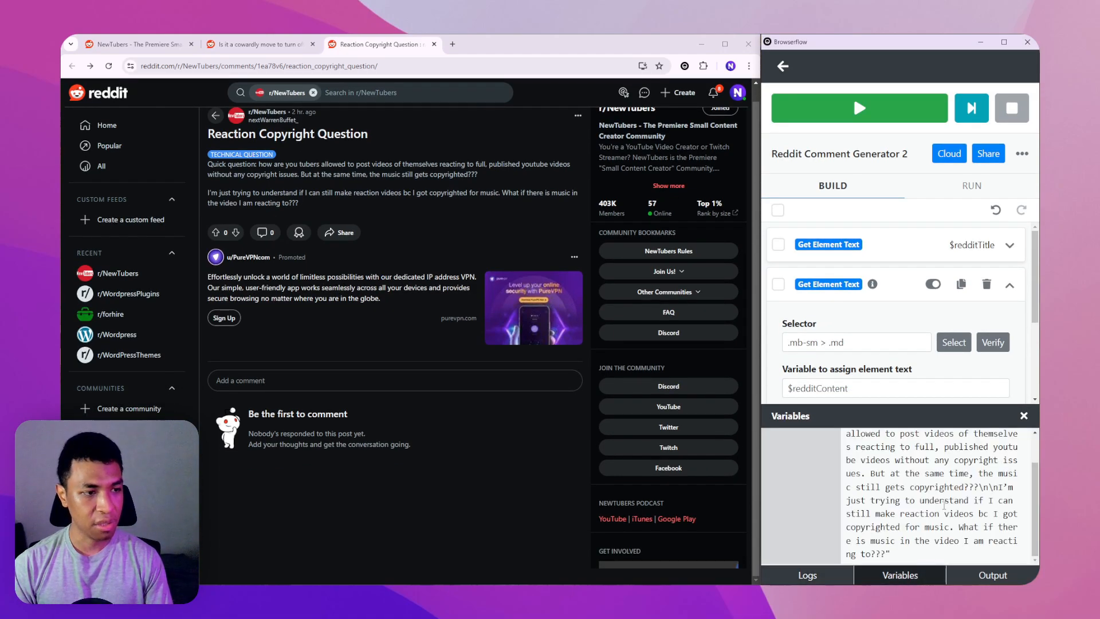
# - Close the variables view and add a Create Tab command after the $redditContent command
pyautogui.scroll(2, 974, 493)
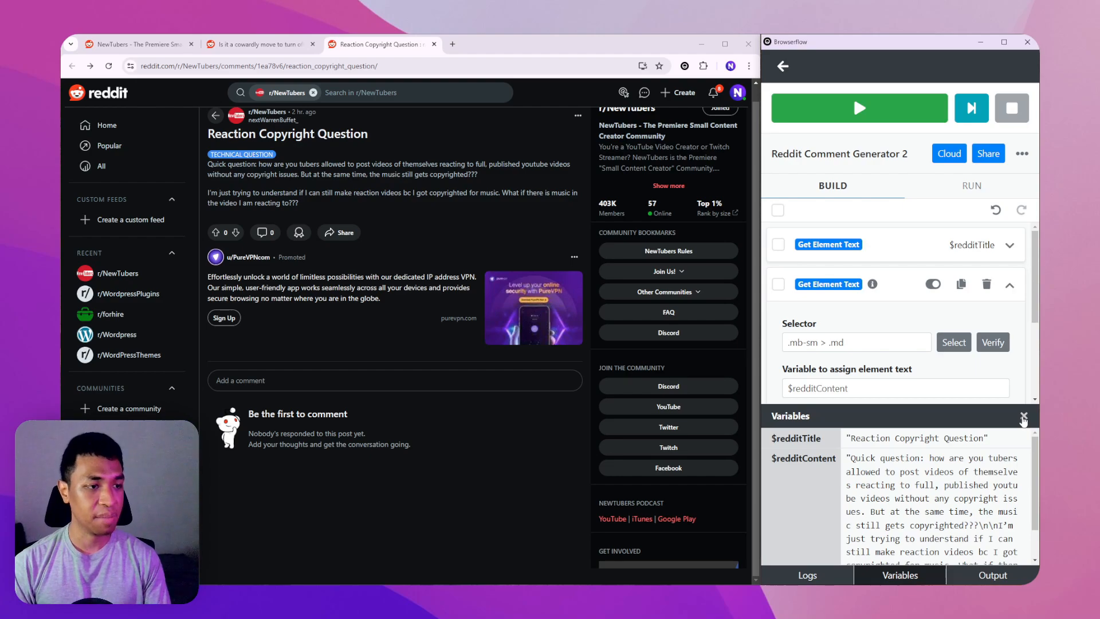
pyautogui.click(1024, 416)
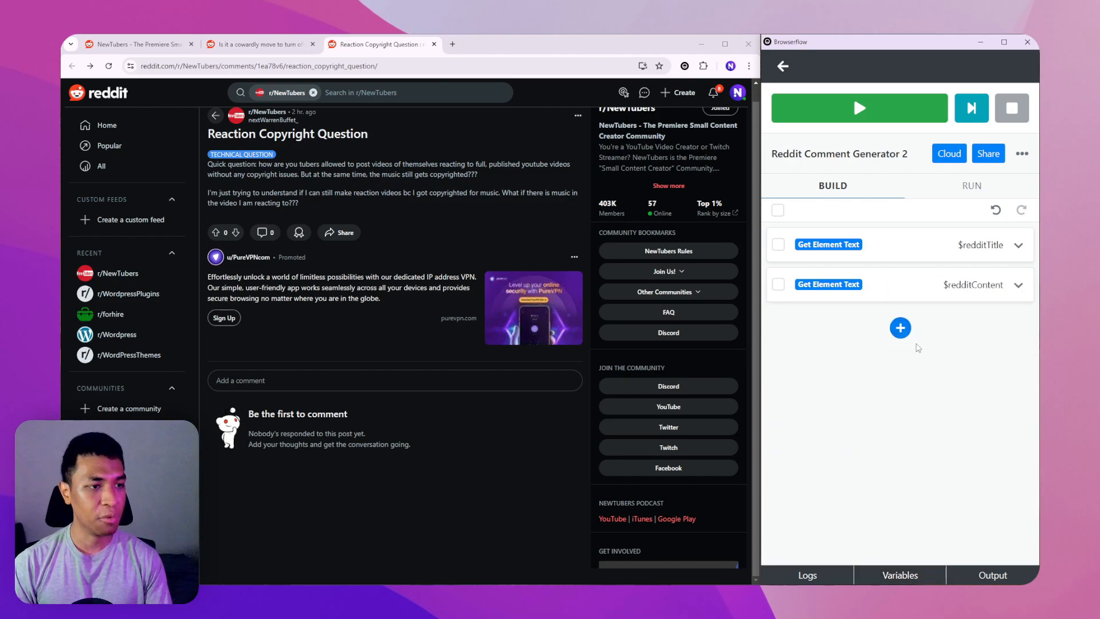
pyautogui.click(900, 327)
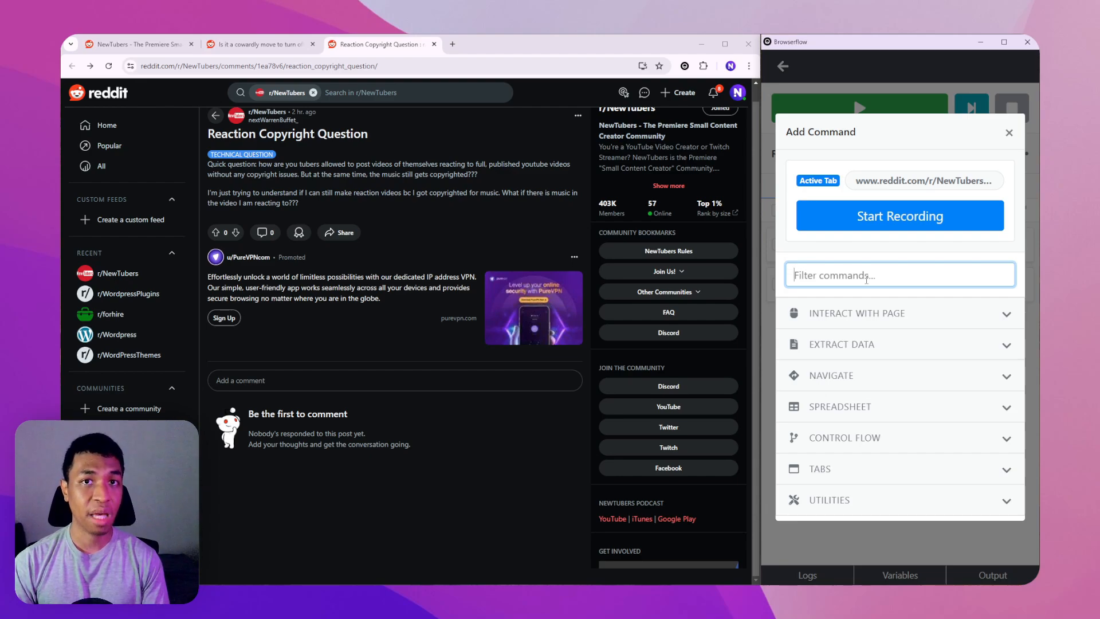
pyautogui.write('Create')
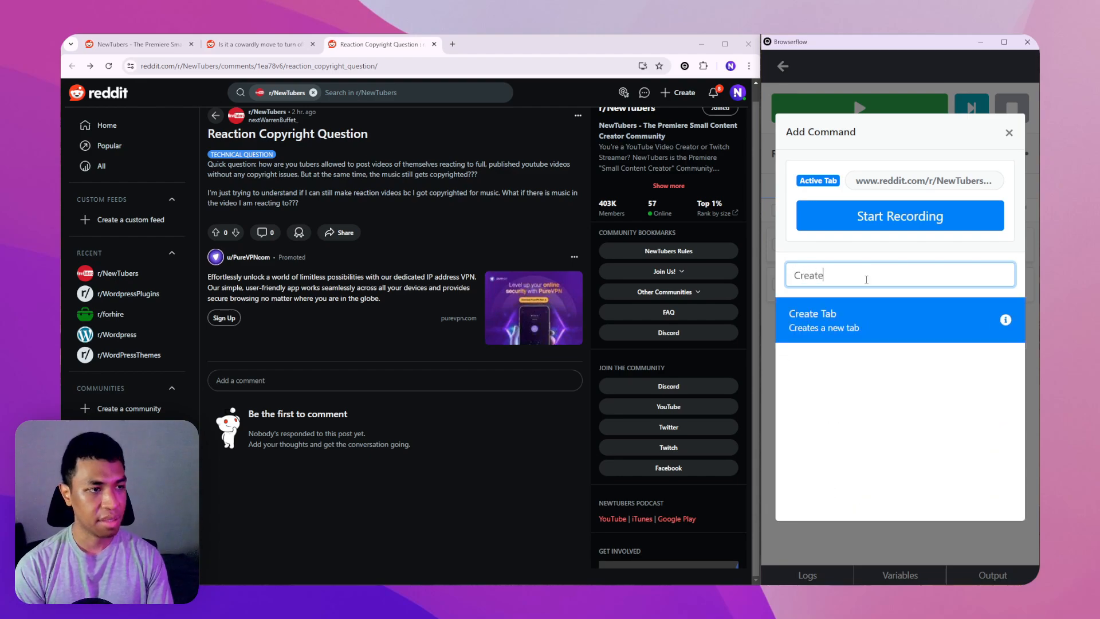
pyautogui.click(835, 331)
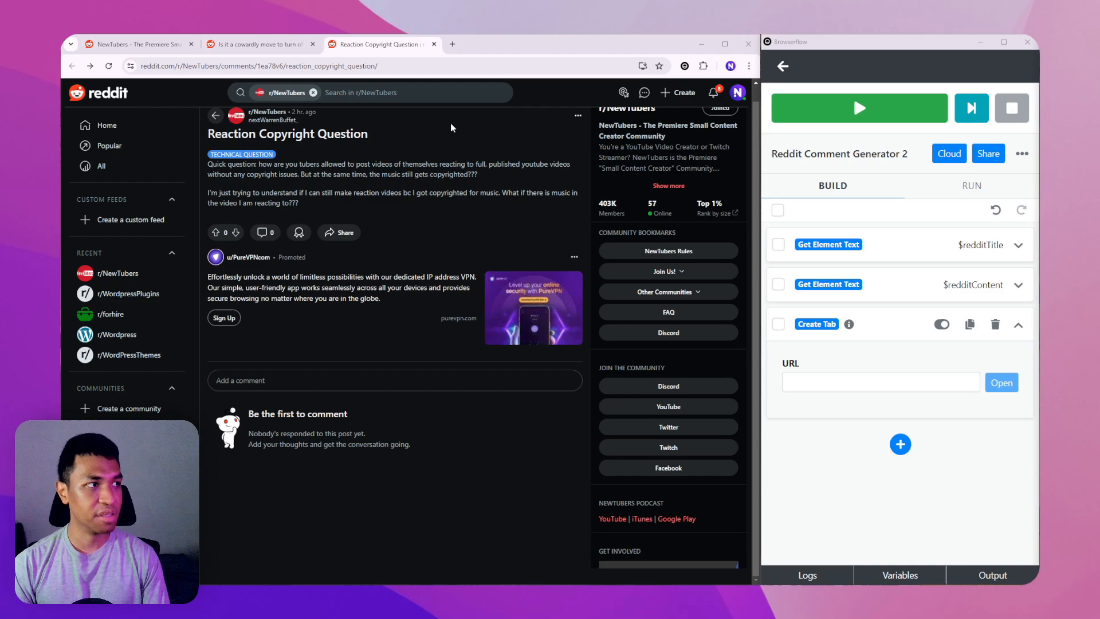
# - Open the copied address nusapixel.com/line-breaks-remover/ in a new browser tab
pyautogui.click(452, 44)
pyautogui.rightClick(446, 68)
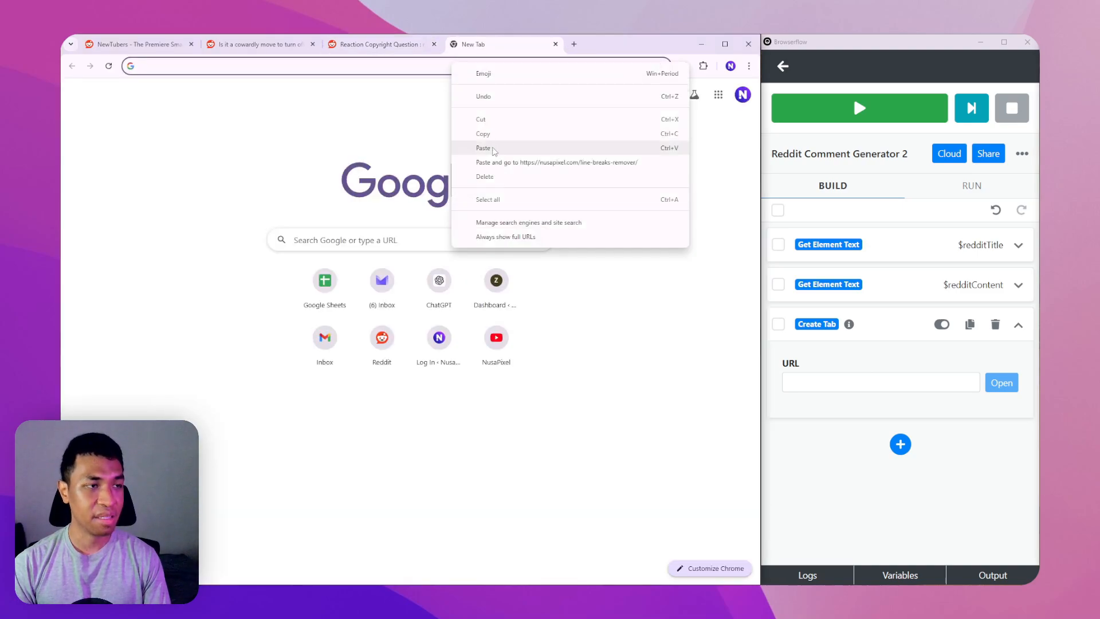
pyautogui.click(496, 146)
pyautogui.press('Return')
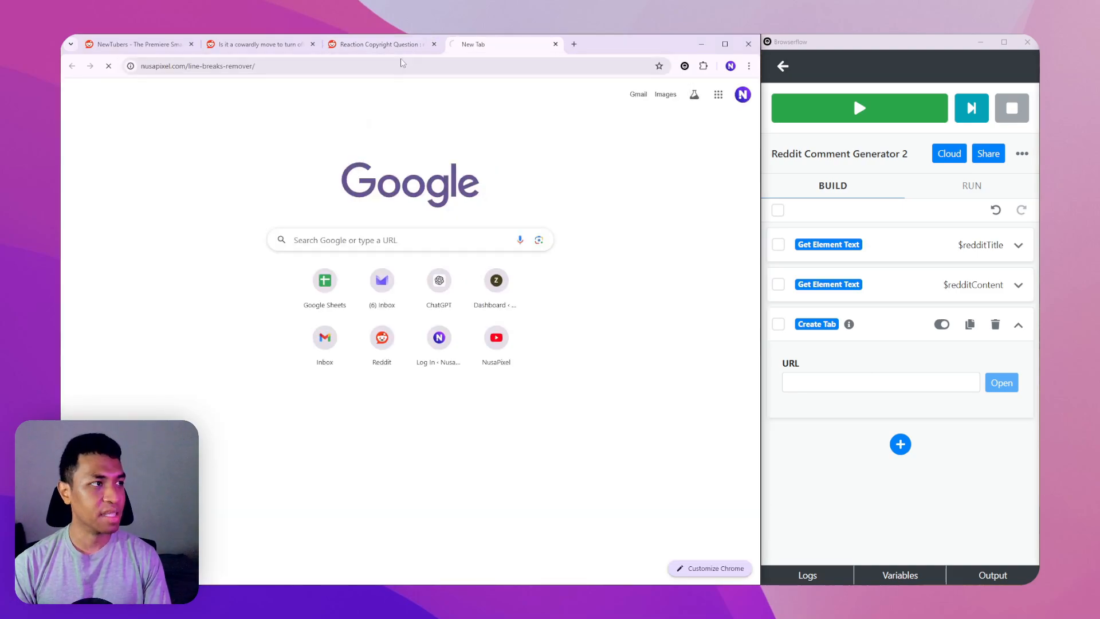
# - Examine the line break characters in the $redditContent variable and the input and output boxes of the Line Breaks Remover page
pyautogui.click(905, 577)
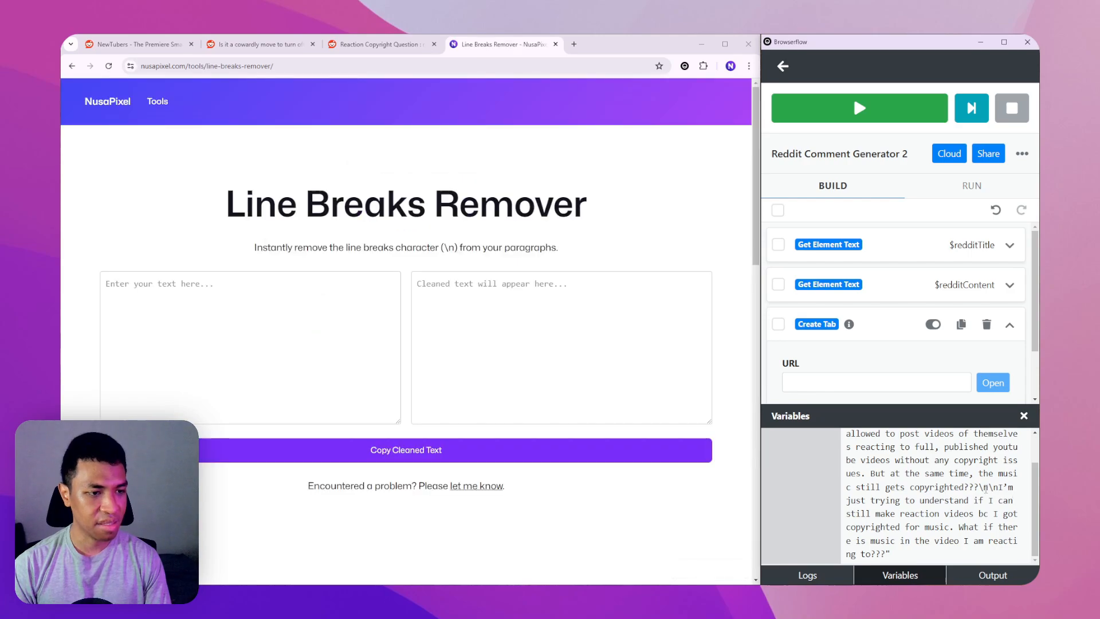
pyautogui.moveTo(989, 487); pyautogui.dragTo(979, 487)
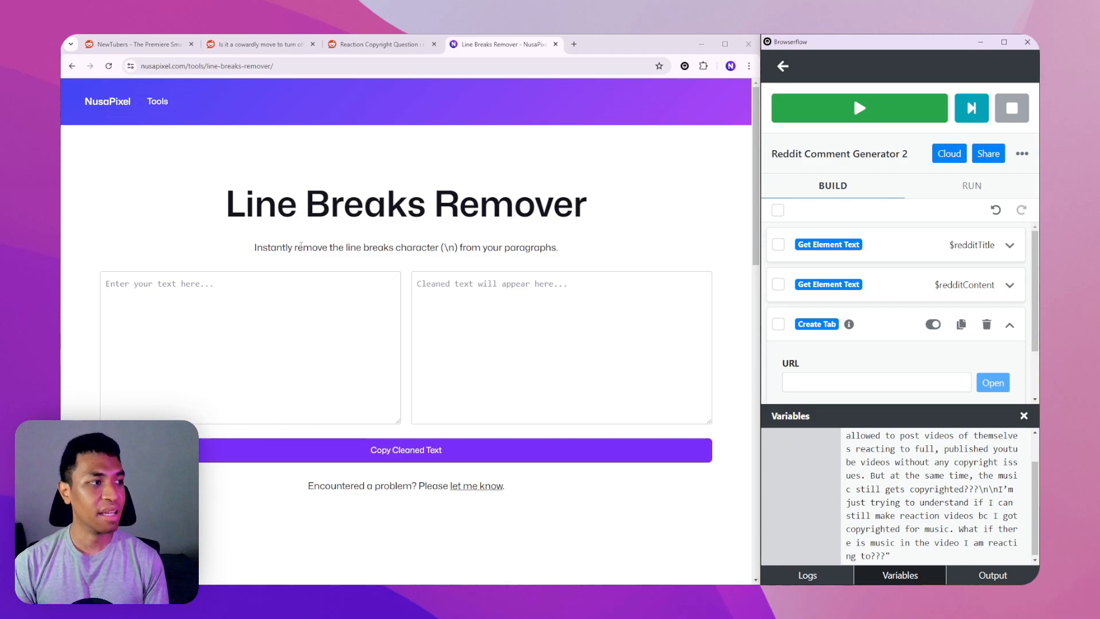
pyautogui.moveTo(220, 205); pyautogui.dragTo(343, 206)
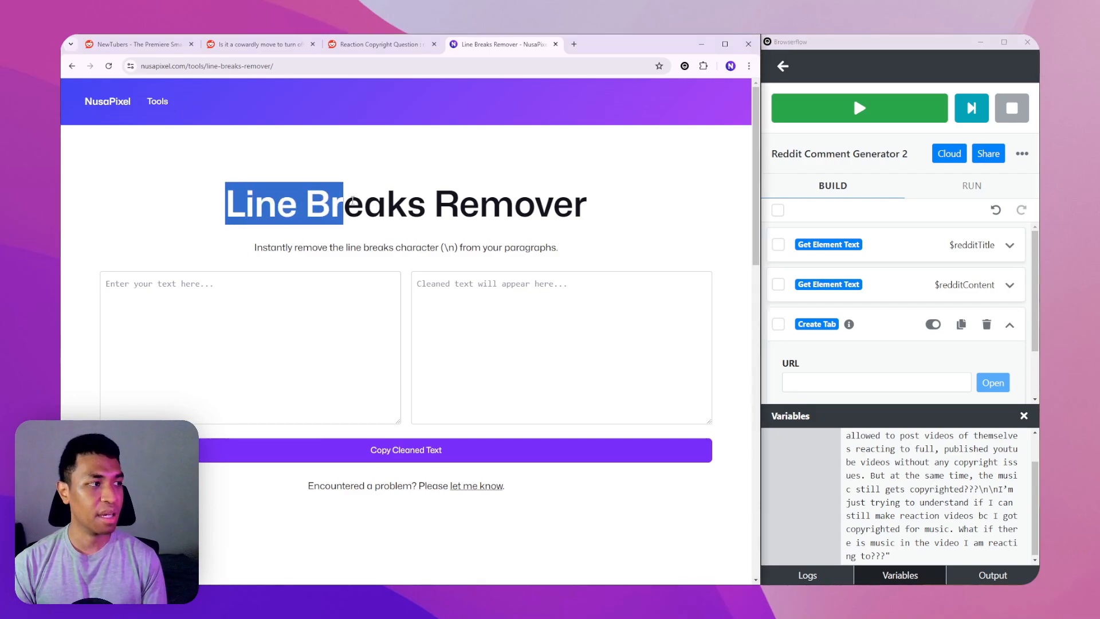
pyautogui.click(997, 507)
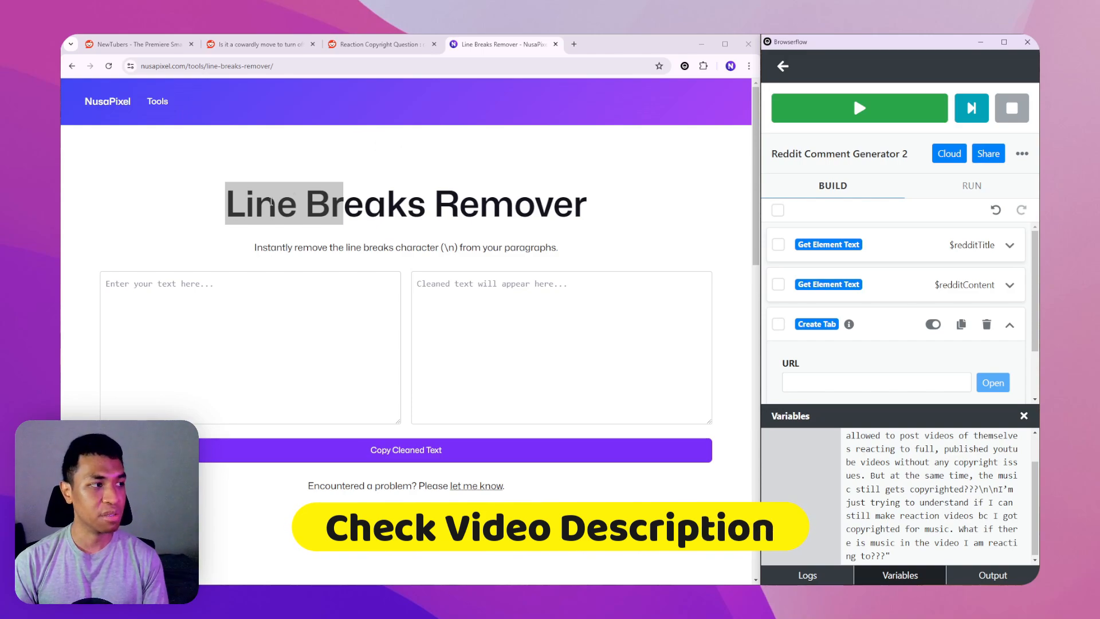
pyautogui.moveTo(271, 202); pyautogui.dragTo(611, 294)
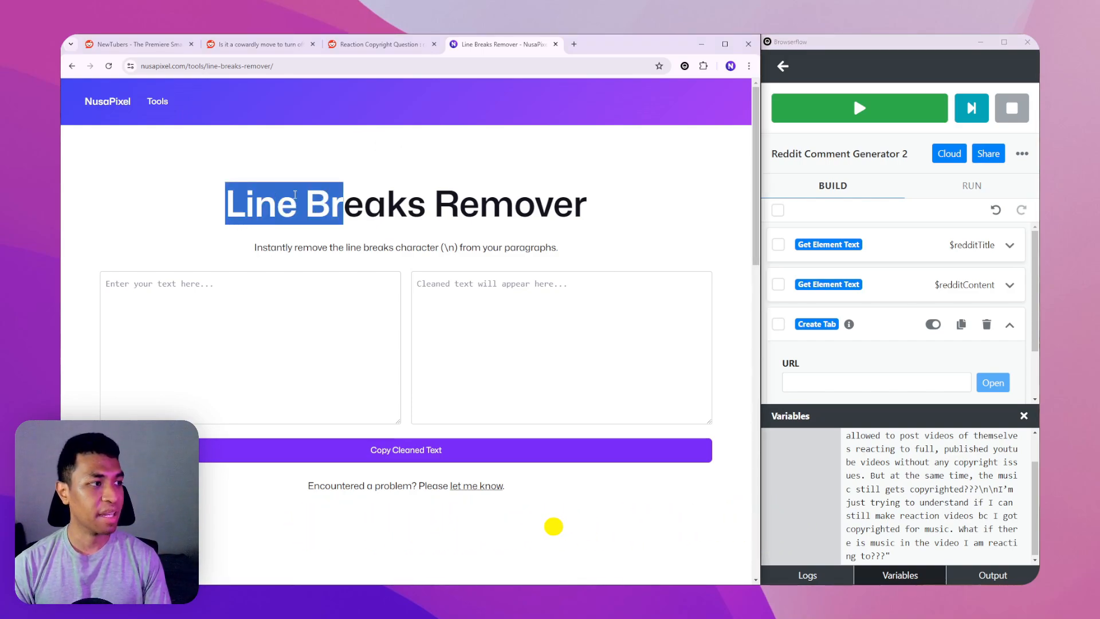
pyautogui.click(299, 213)
pyautogui.click(134, 334)
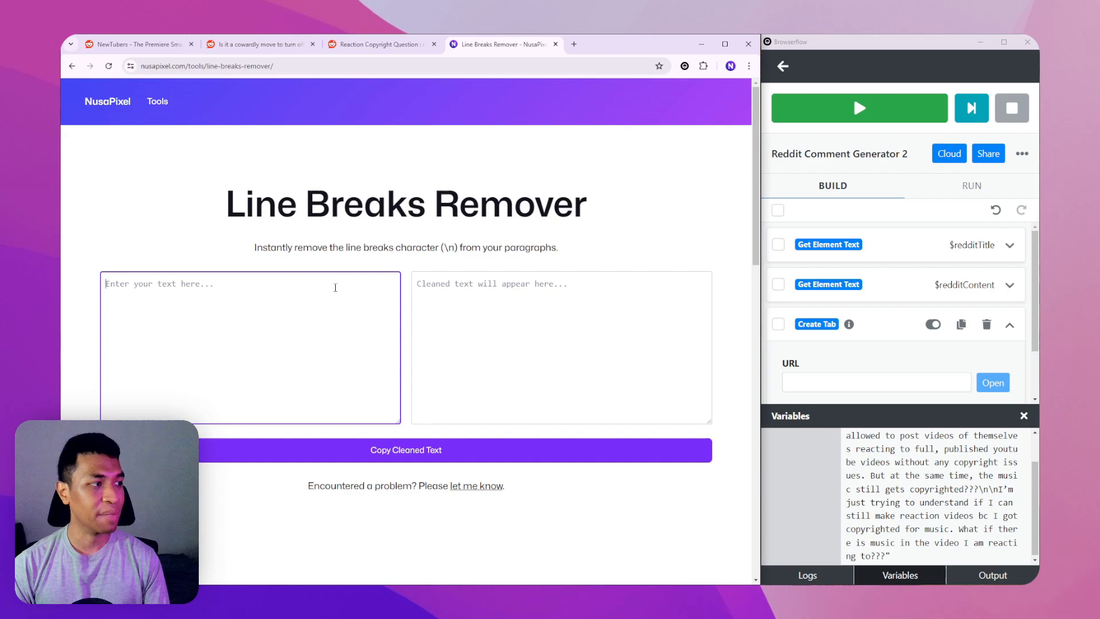
pyautogui.moveTo(1035, 510); pyautogui.dragTo(1035, 483)
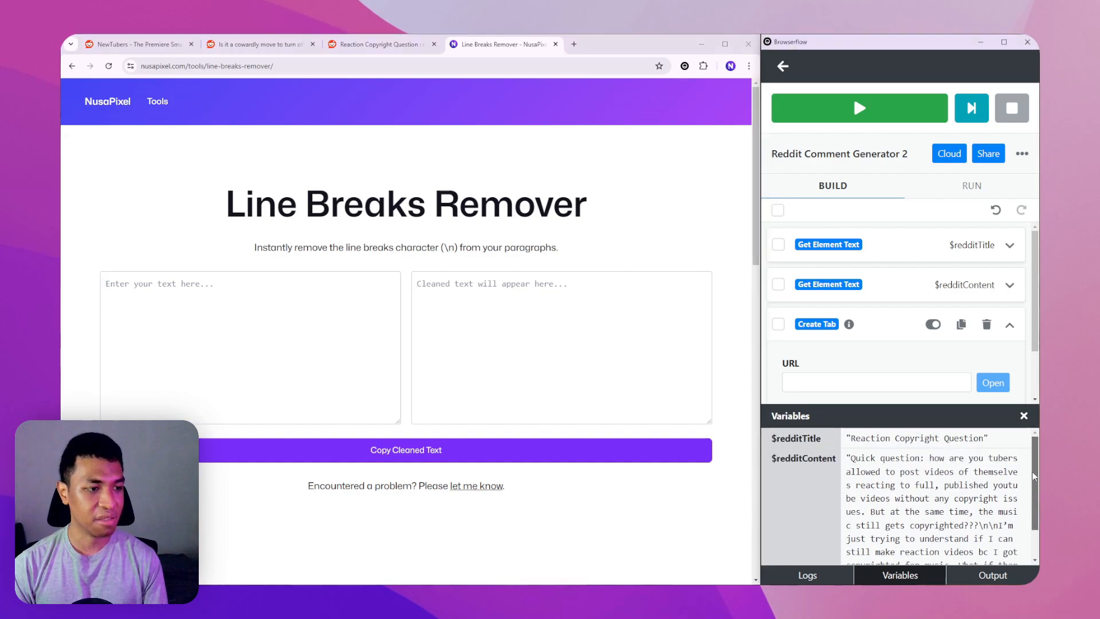
pyautogui.click(229, 290)
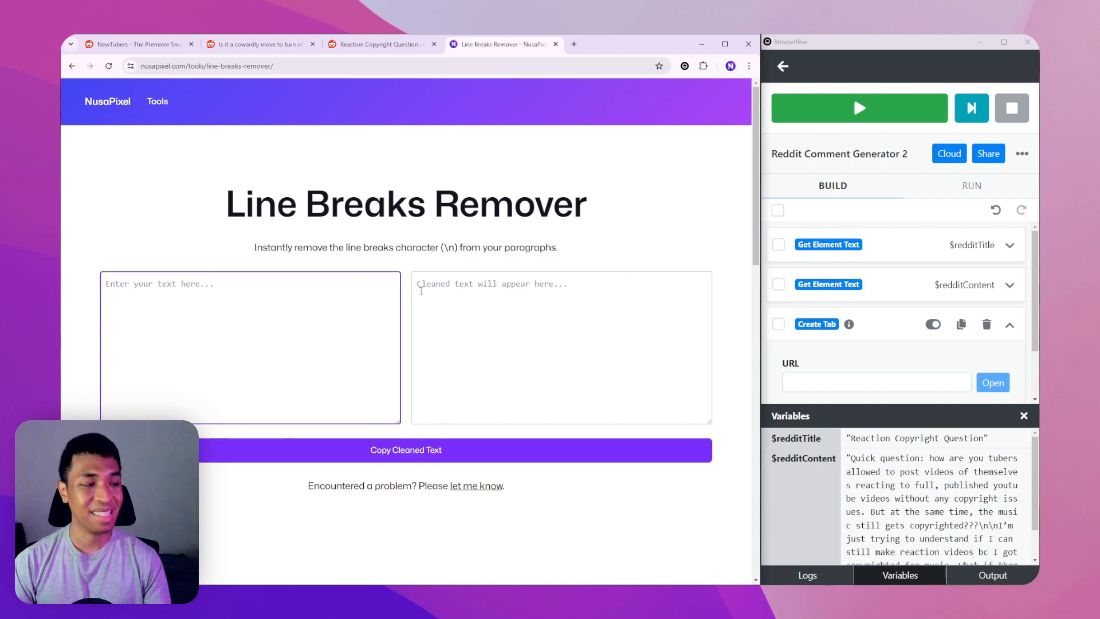
pyautogui.click(577, 285)
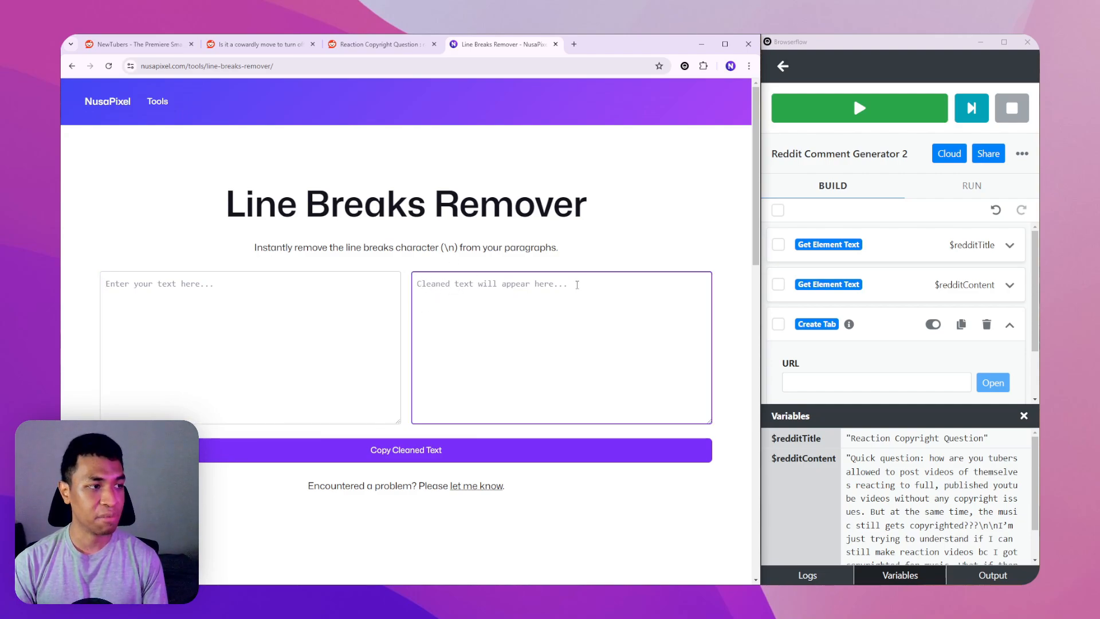
pyautogui.click(244, 308)
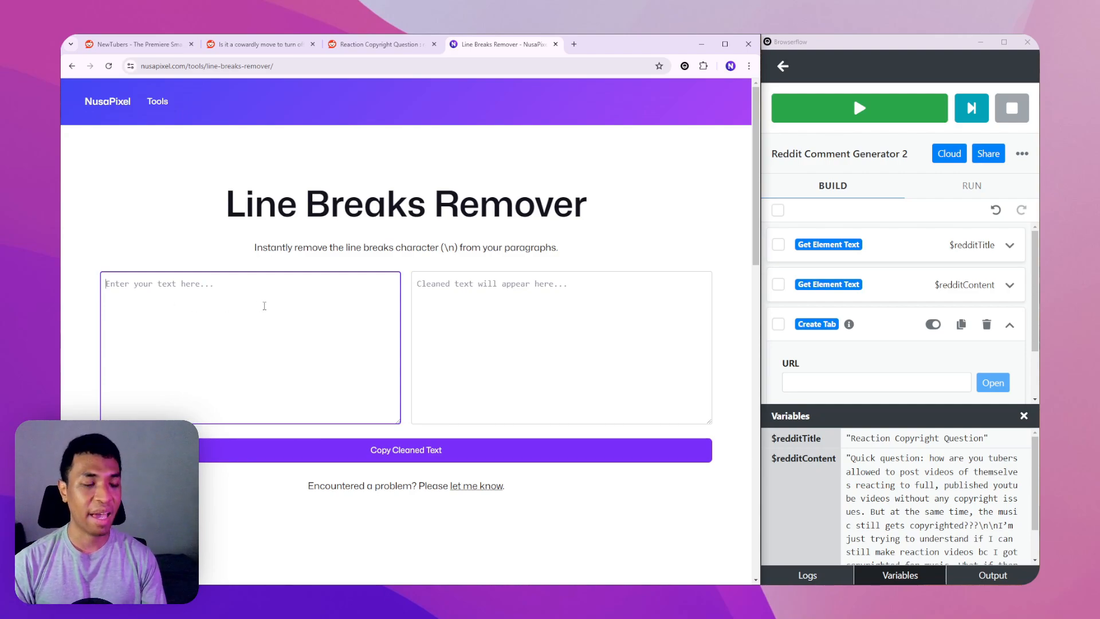
pyautogui.rightClick(868, 382)
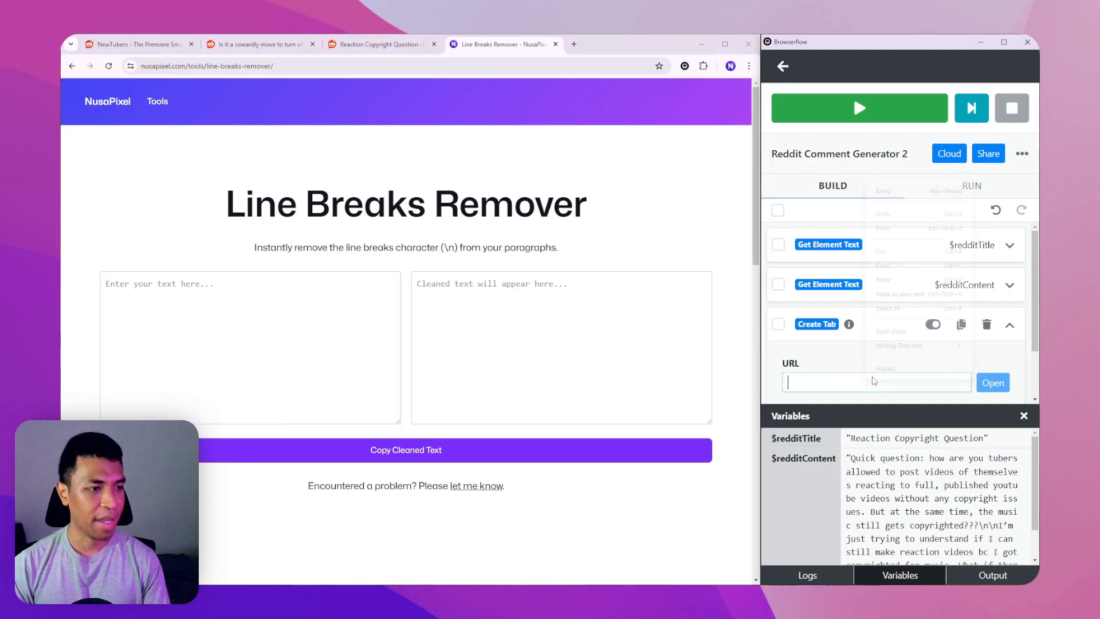
pyautogui.click(892, 294)
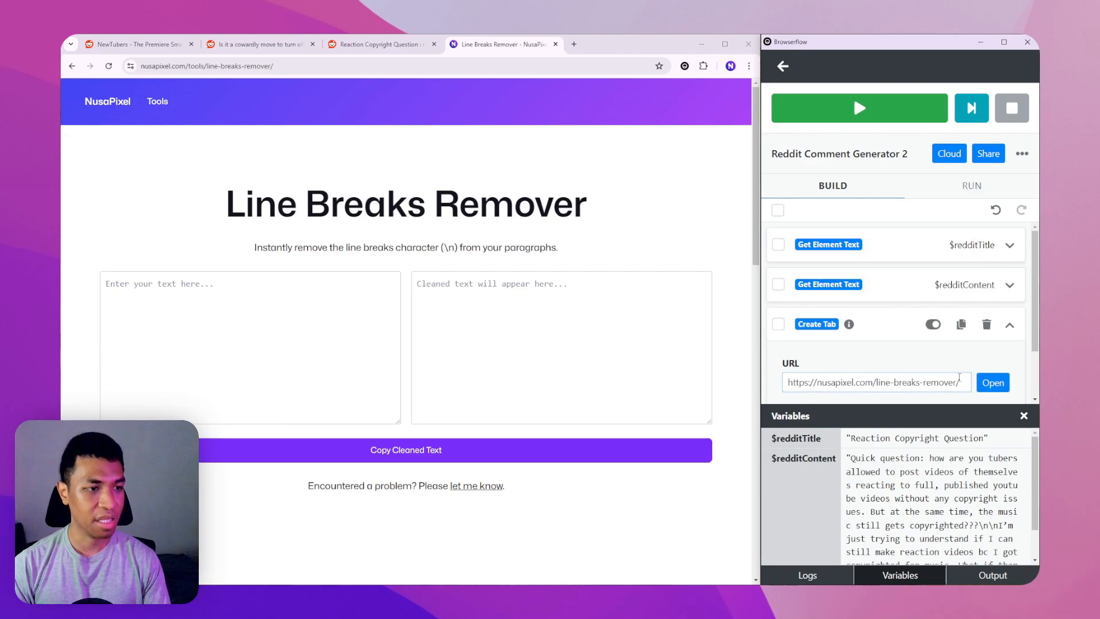
pyautogui.click(1025, 415)
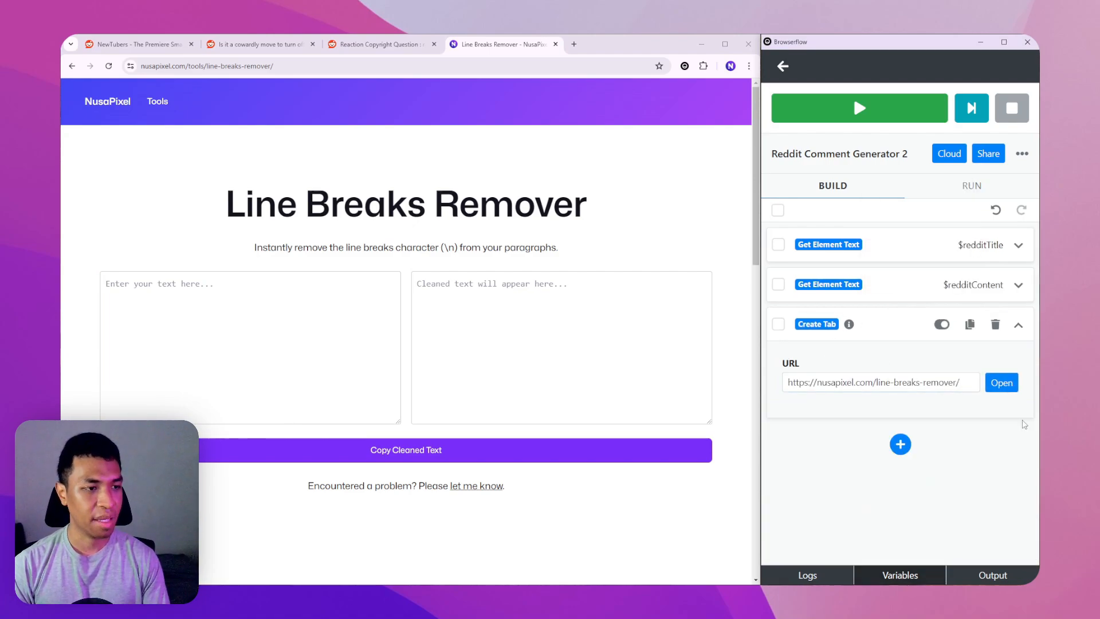
# - Add a Type Text command after the Create Tab command
pyautogui.click(899, 444)
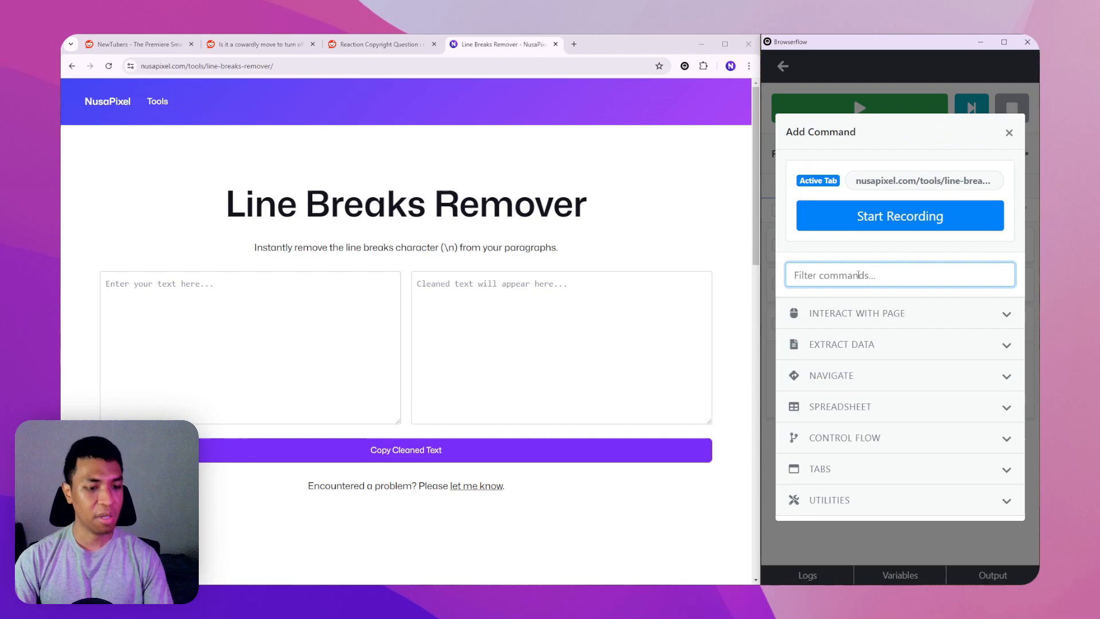
pyautogui.write('Type')
pyautogui.click(838, 325)
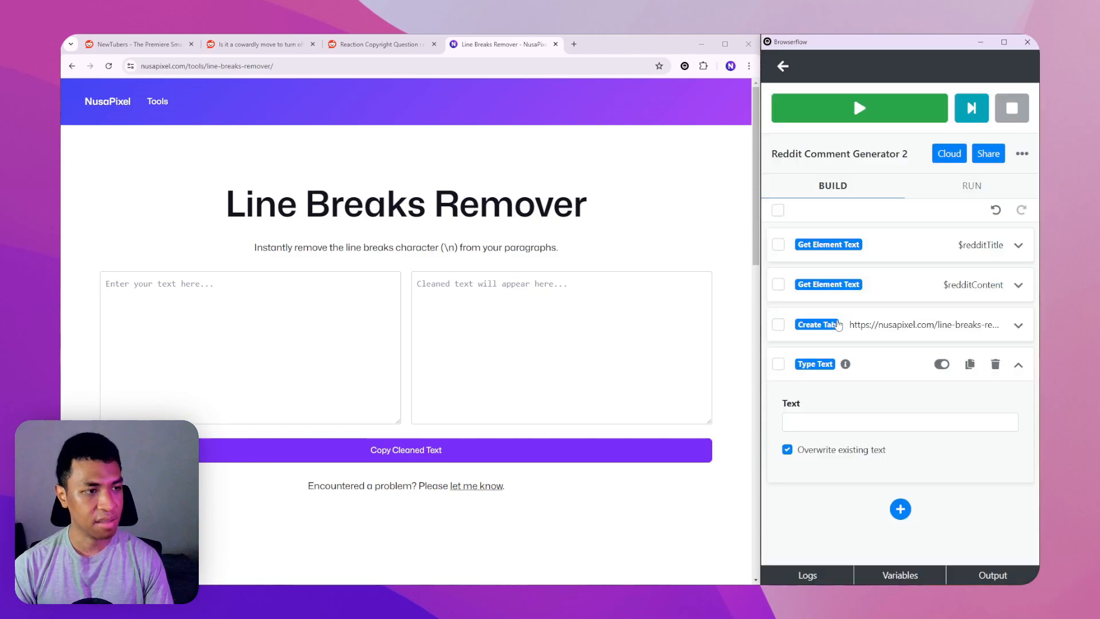
# - Copy the variable name $redditContent from the second Get Element Text command into the Type Text command's text
pyautogui.click(846, 419)
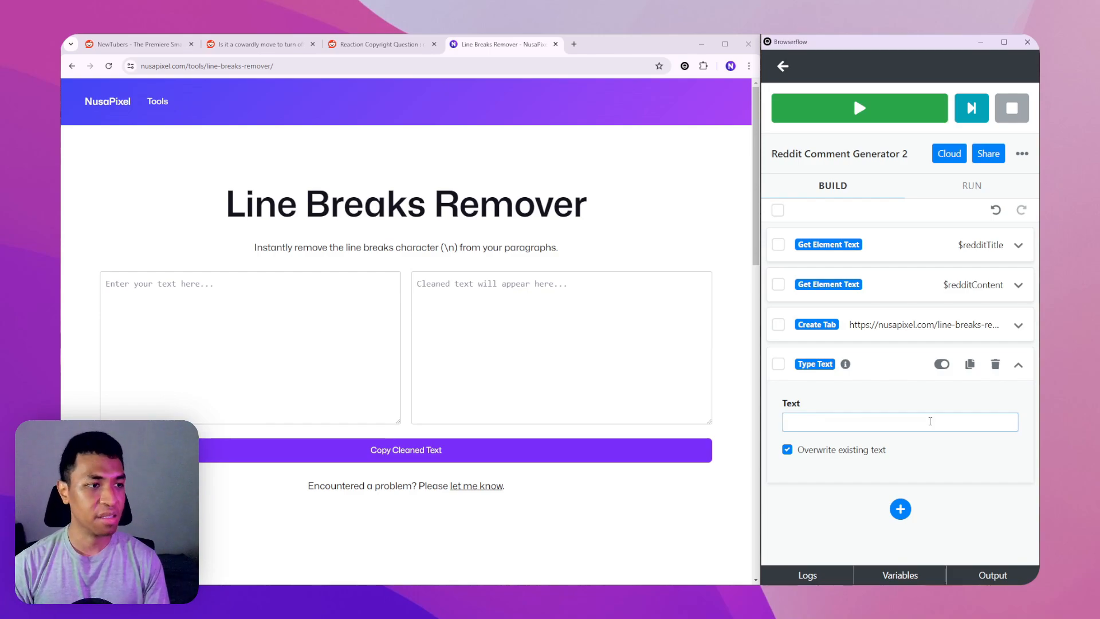
pyautogui.click(887, 290)
pyautogui.doubleClick(818, 388)
pyautogui.rightClick(818, 388)
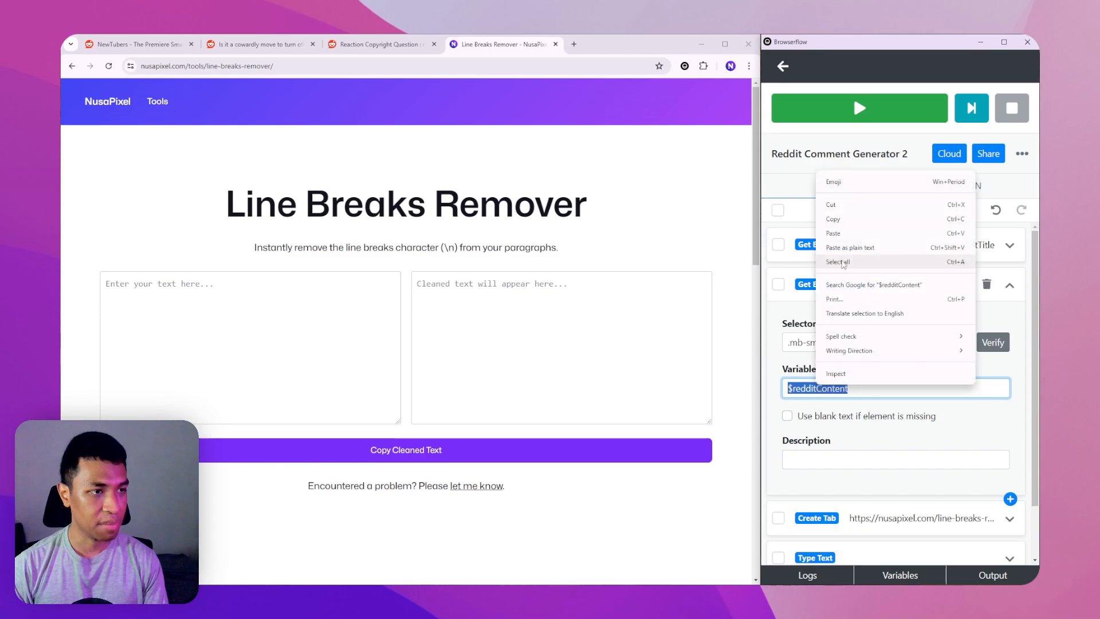
pyautogui.click(844, 221)
pyautogui.click(851, 288)
pyautogui.click(853, 370)
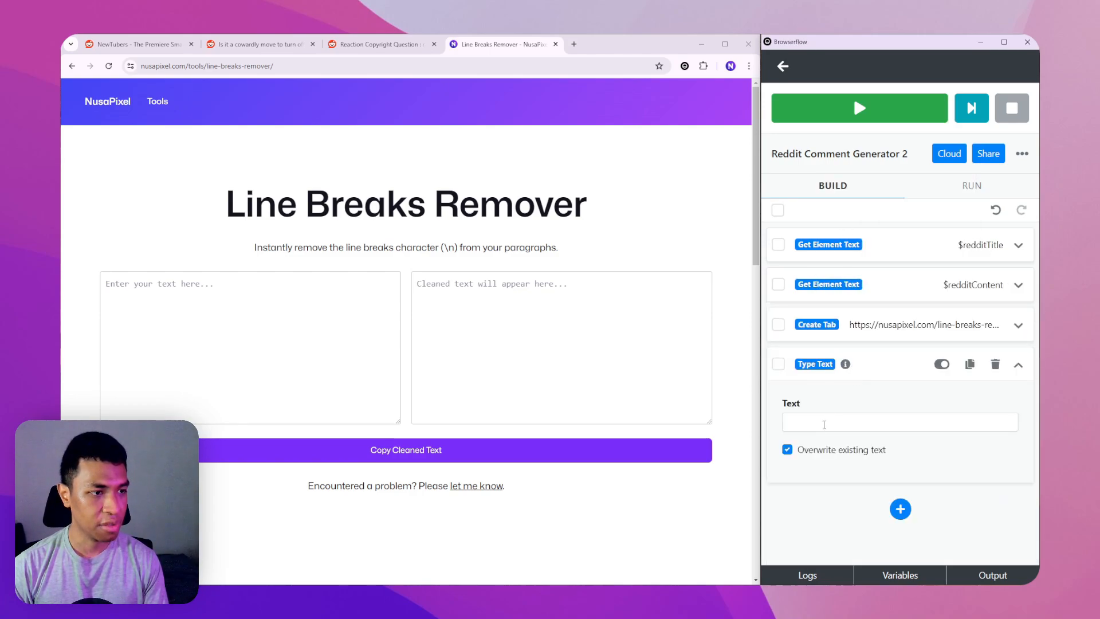
pyautogui.click(824, 425)
pyautogui.rightClick(824, 425)
pyautogui.click(860, 312)
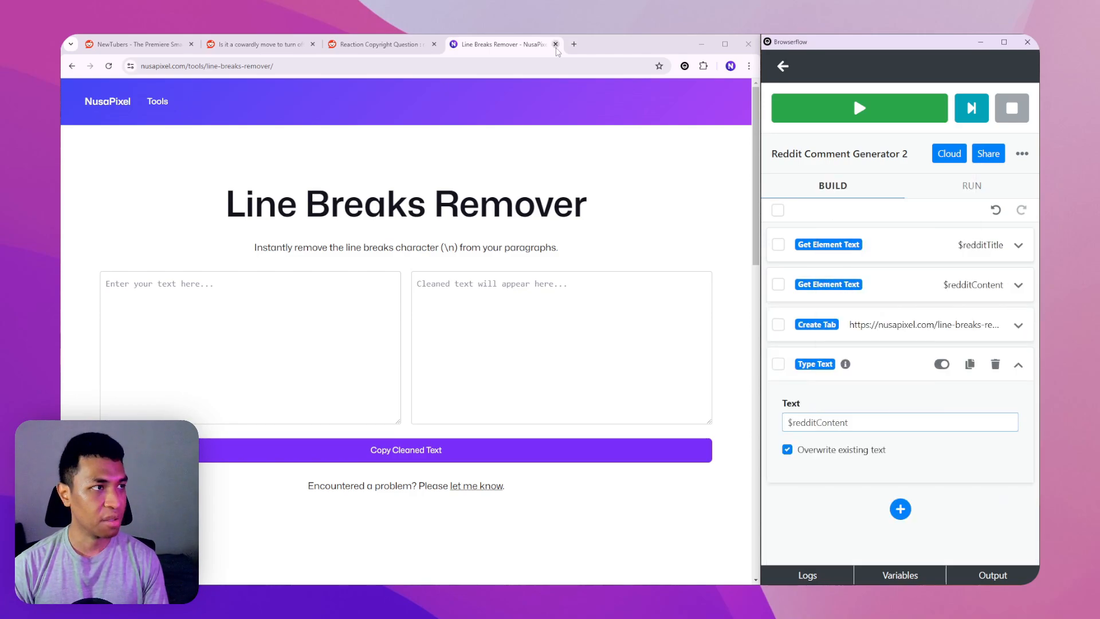
# - Close the Line Breaks Remover tab, run the flow from the Reddit post, and dismiss the run logs
pyautogui.click(556, 45)
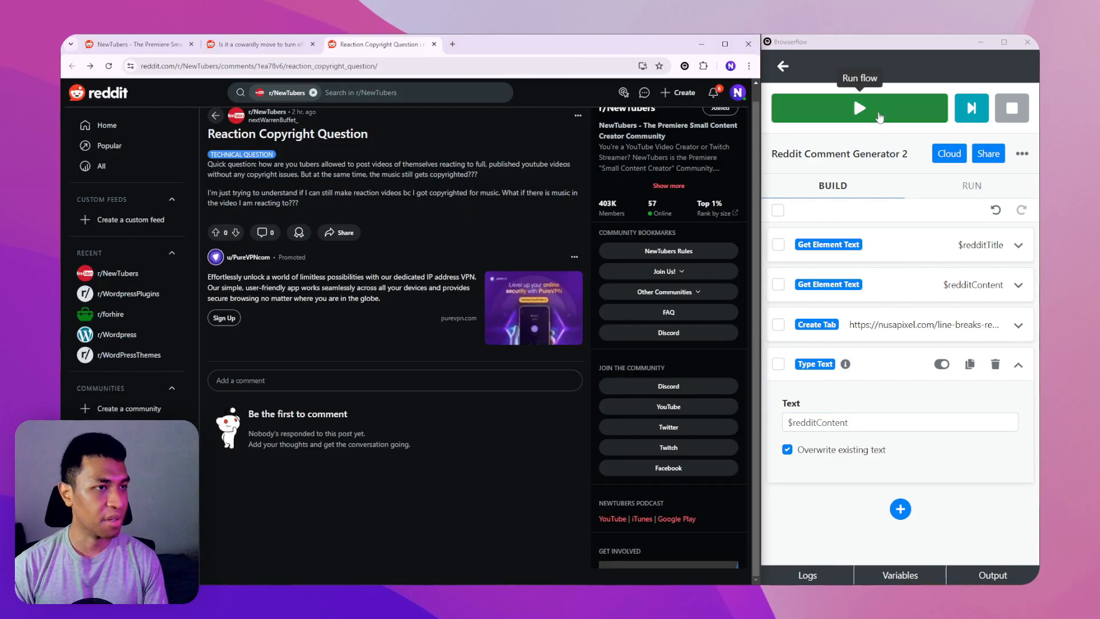
pyautogui.click(879, 117)
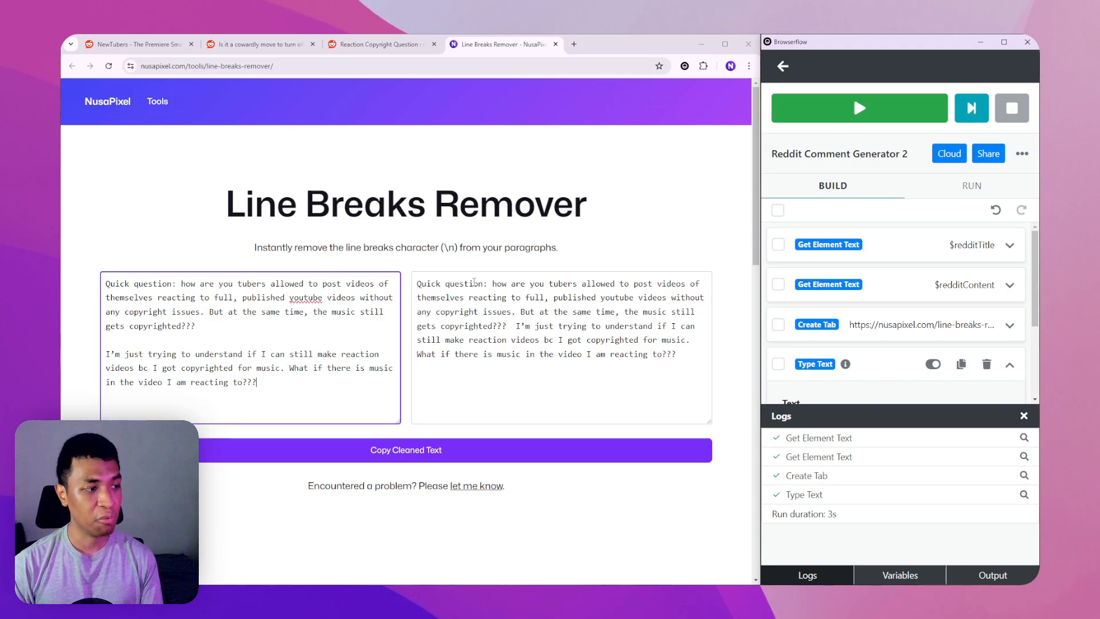
pyautogui.click(1024, 416)
# - Add a Click command after Type Text and target the page's Copy Cleaned Text button with its selector
pyautogui.click(900, 510)
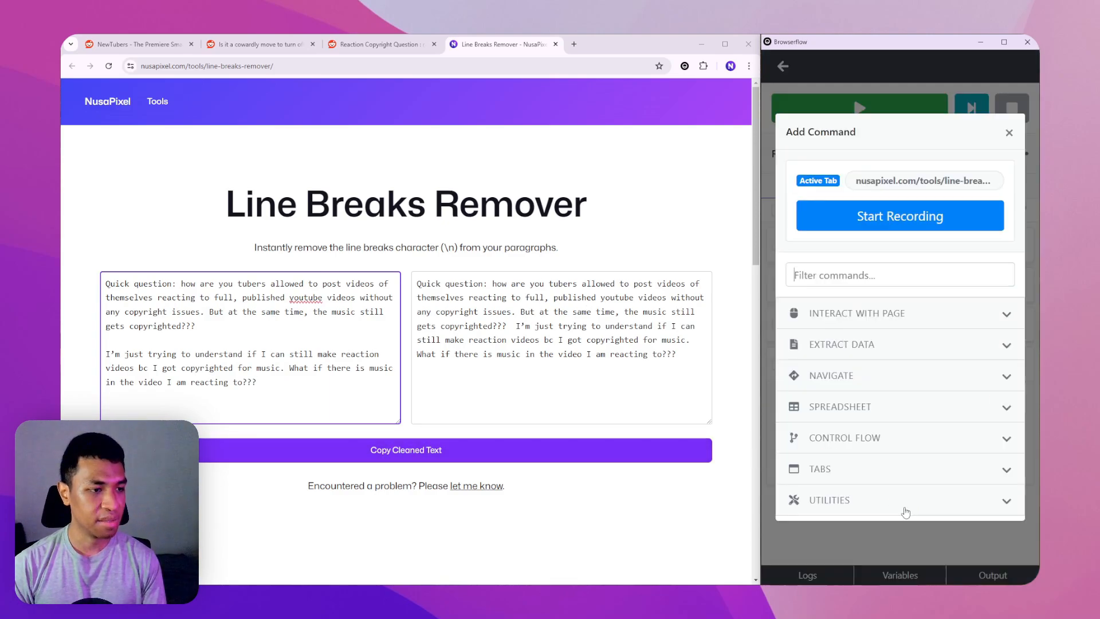
pyautogui.click(835, 277)
pyautogui.write('Click')
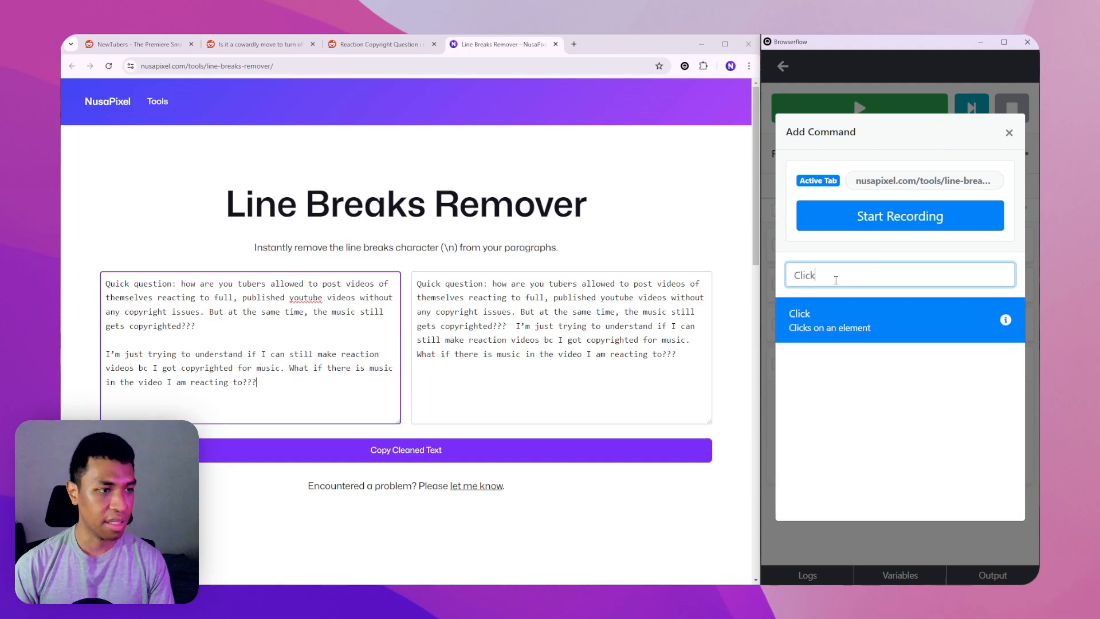
pyautogui.click(807, 338)
pyautogui.click(954, 379)
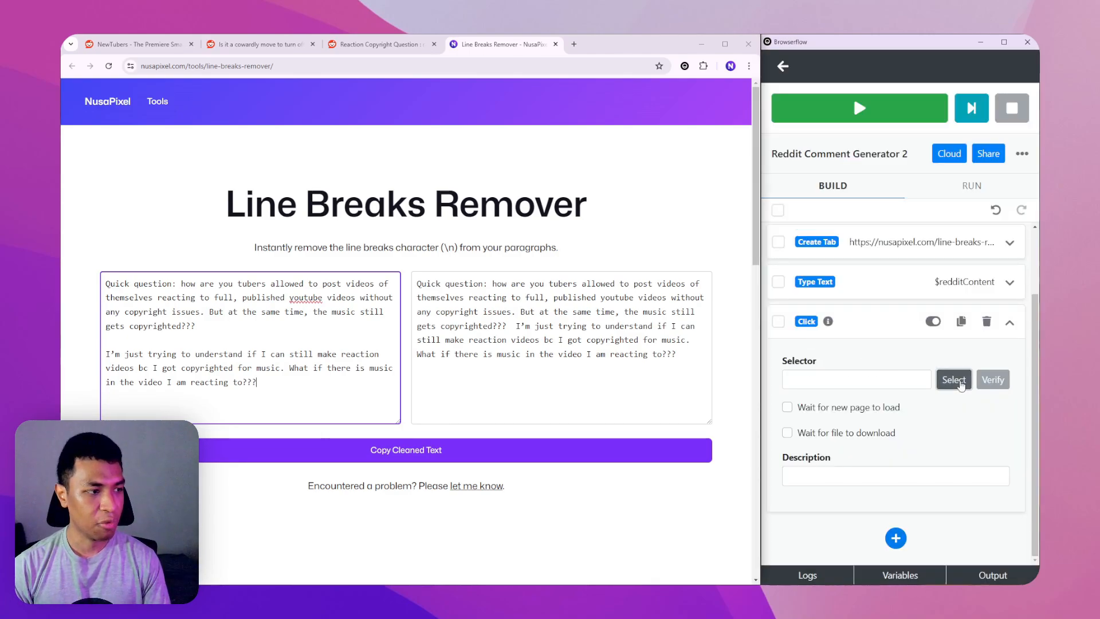
pyautogui.click(421, 449)
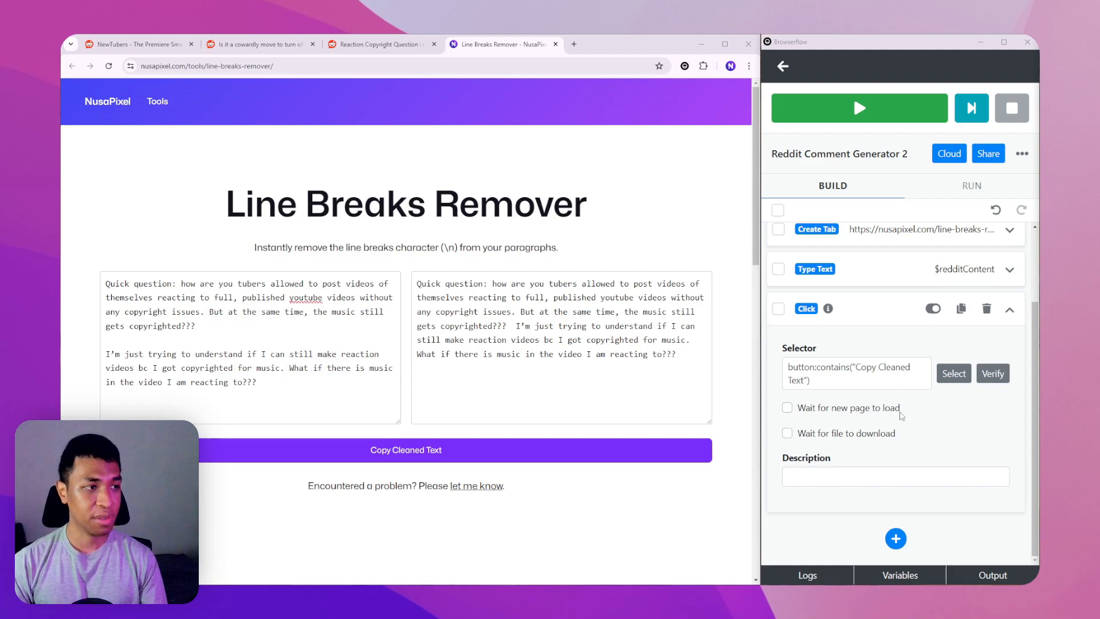
# - Add a Visit command after the command that targets Copy Cleaned Text
pyautogui.click(899, 536)
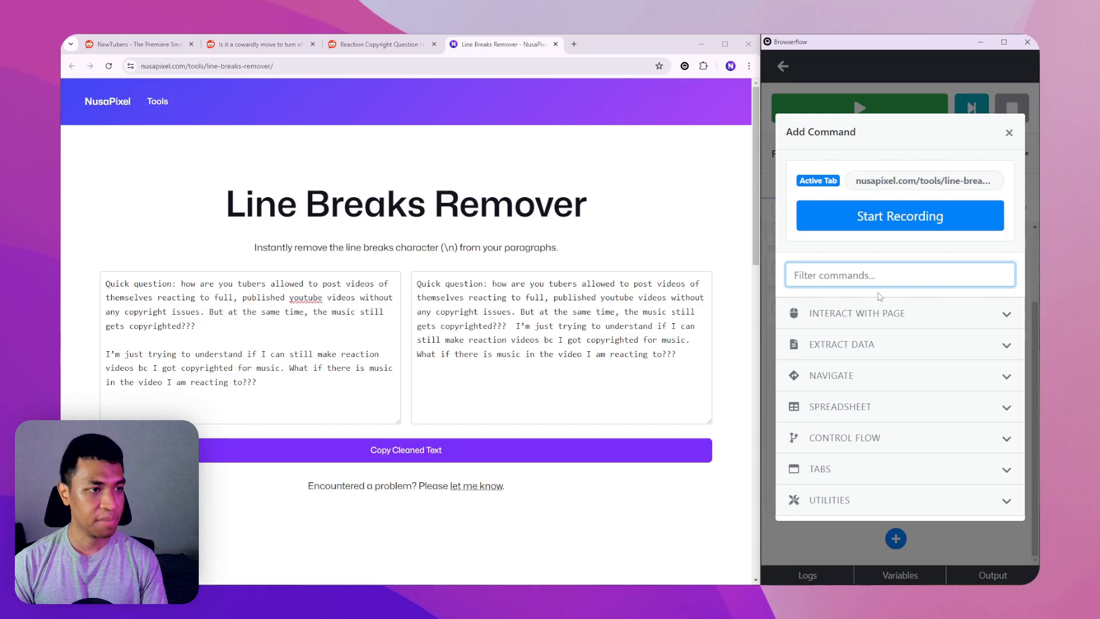
pyautogui.write('Visit')
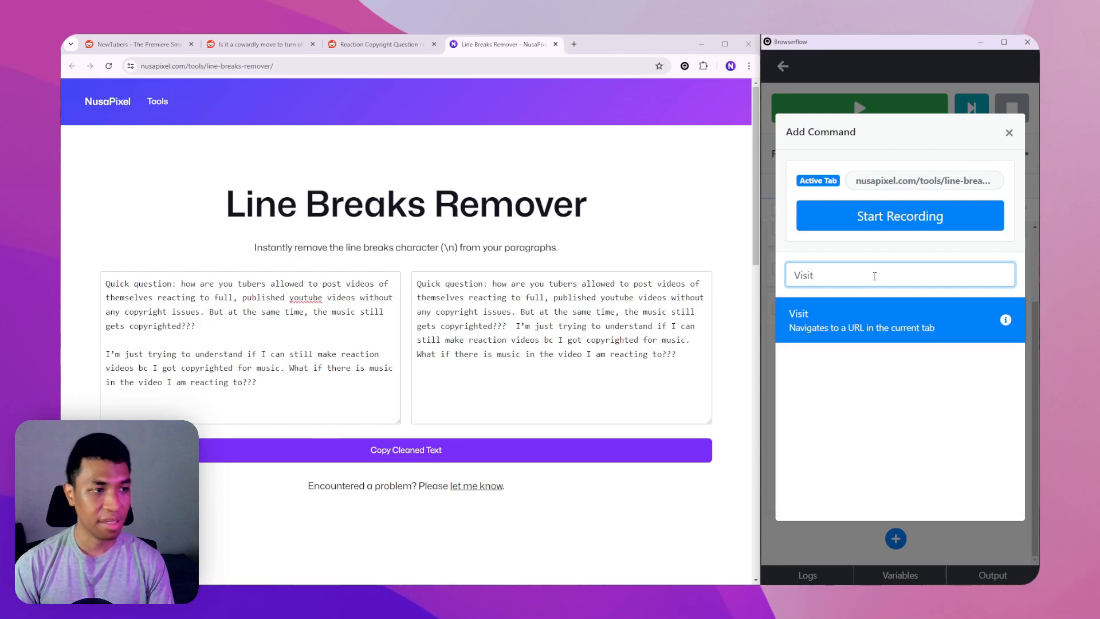
pyautogui.click(828, 315)
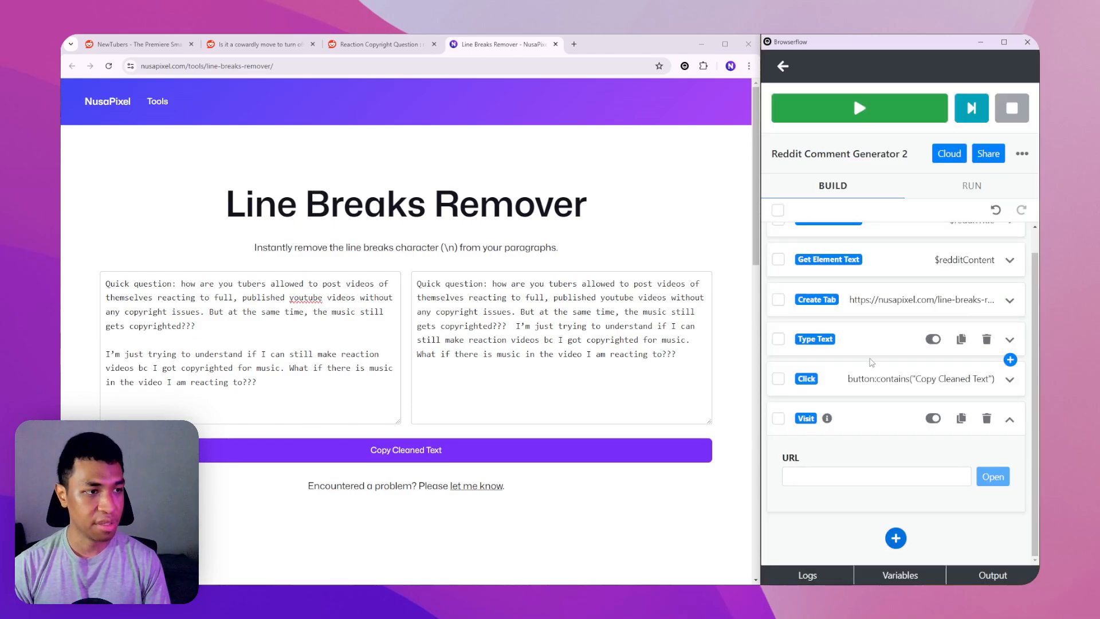
pyautogui.rightClick(839, 478)
pyautogui.click(883, 381)
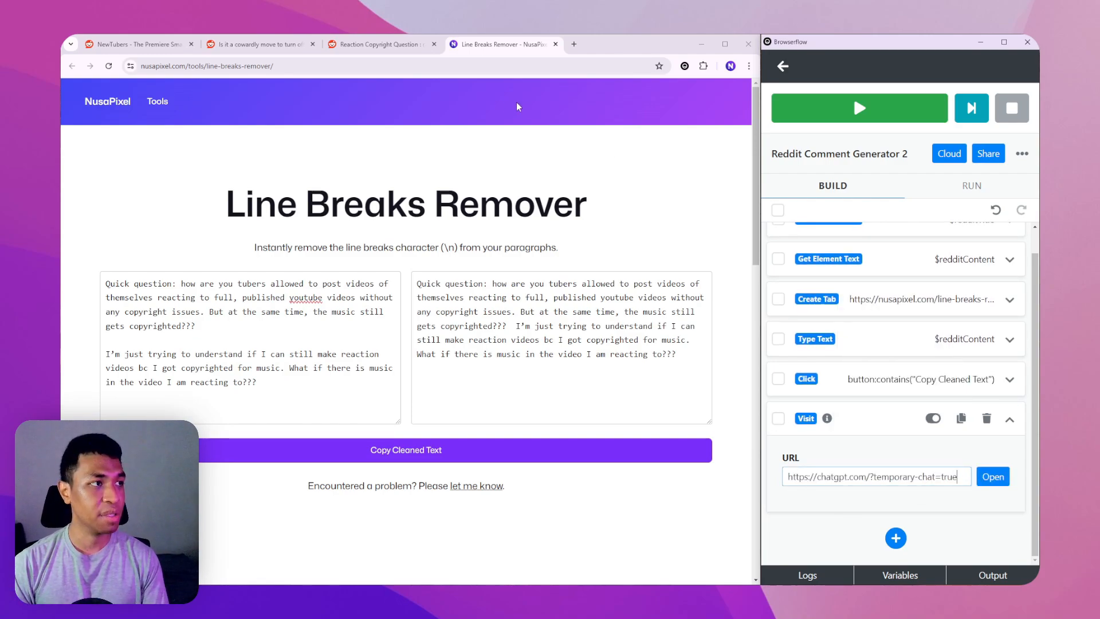
pyautogui.click(496, 66)
pyautogui.hotkey('ctrl', 'v')
pyautogui.press('Return')
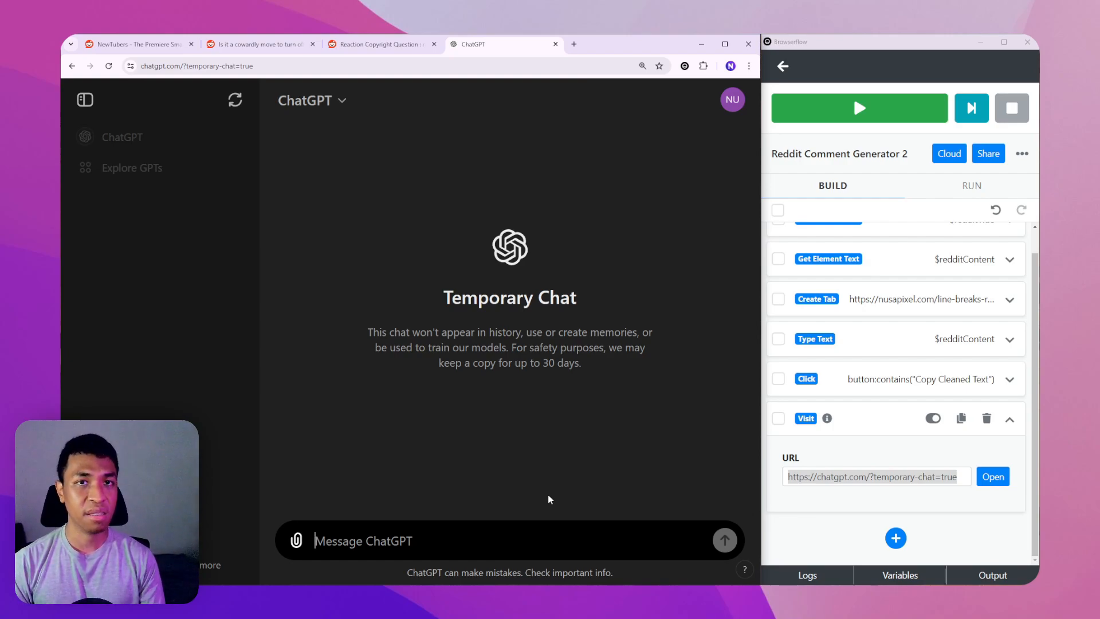
# - Add a Type Text command after Visit and paste in the prompt that starts "Answer this Reddit post in one paragraph" and ends "This is the post:"
pyautogui.click(896, 539)
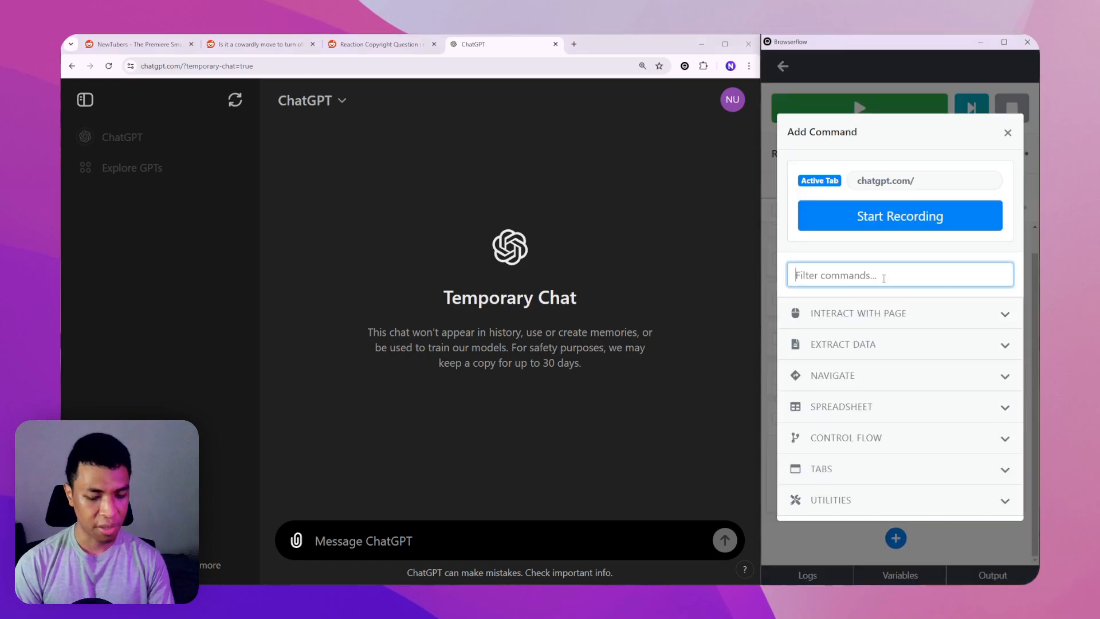
pyautogui.write('Type')
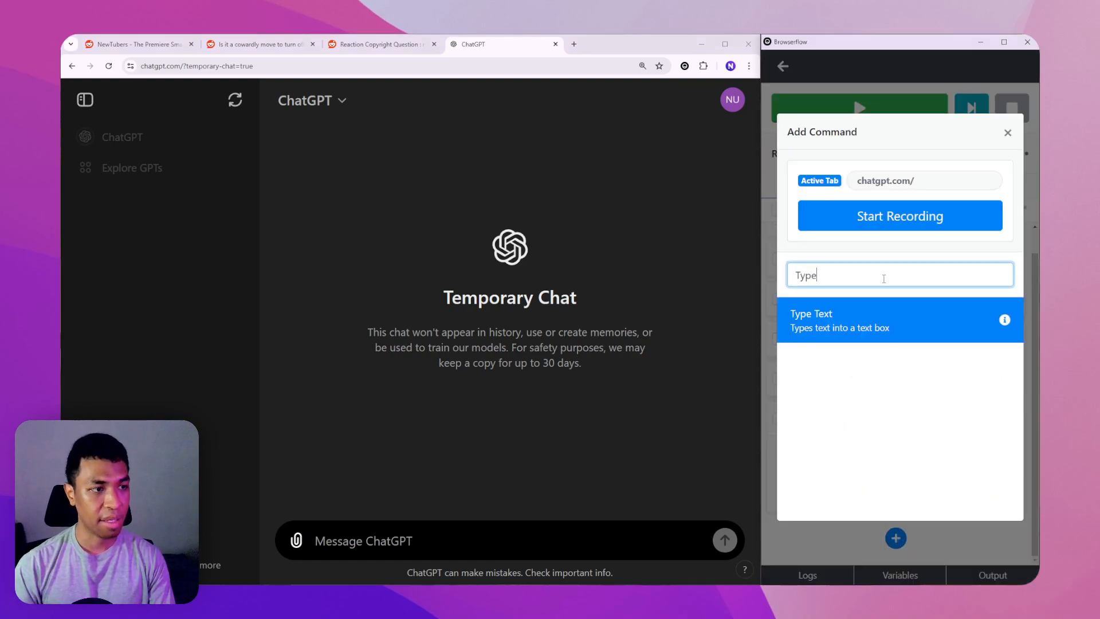
pyautogui.click(876, 301)
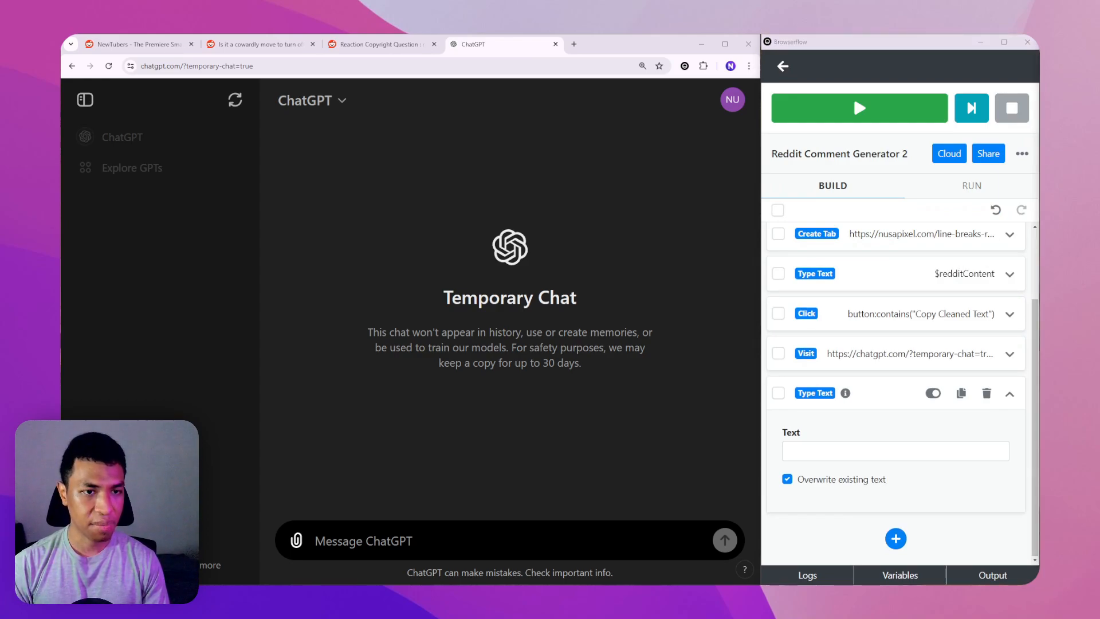
pyautogui.hotkey('ctrl', 'v')
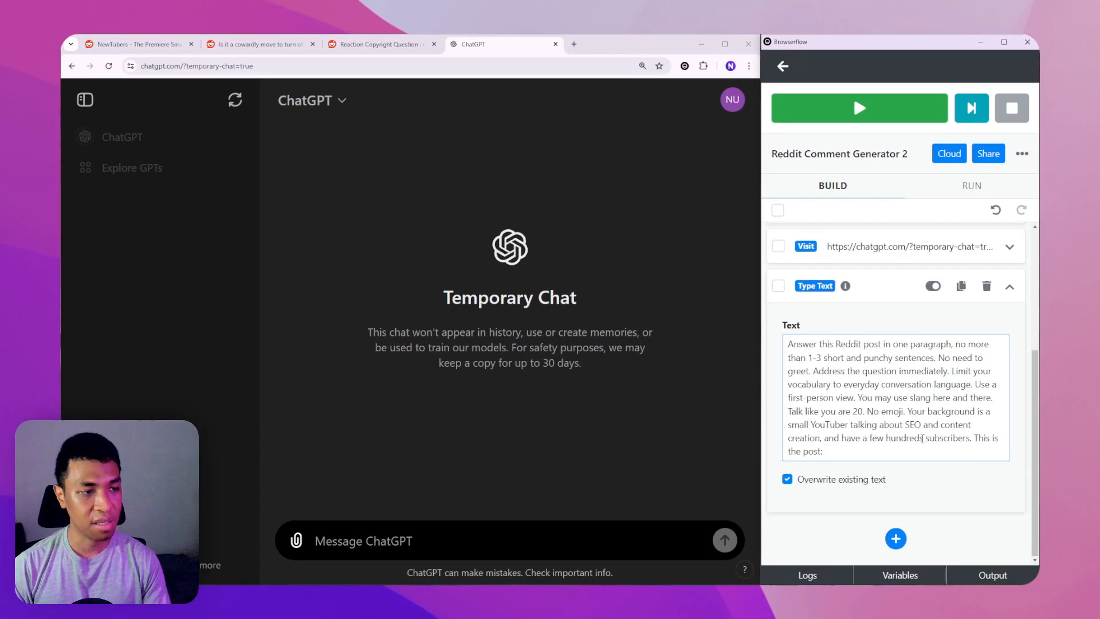
# - Copy the variable name $redditTitle from the first Get Element Text command to the end of the Type Text prompt
pyautogui.scroll(5, 695, 90)
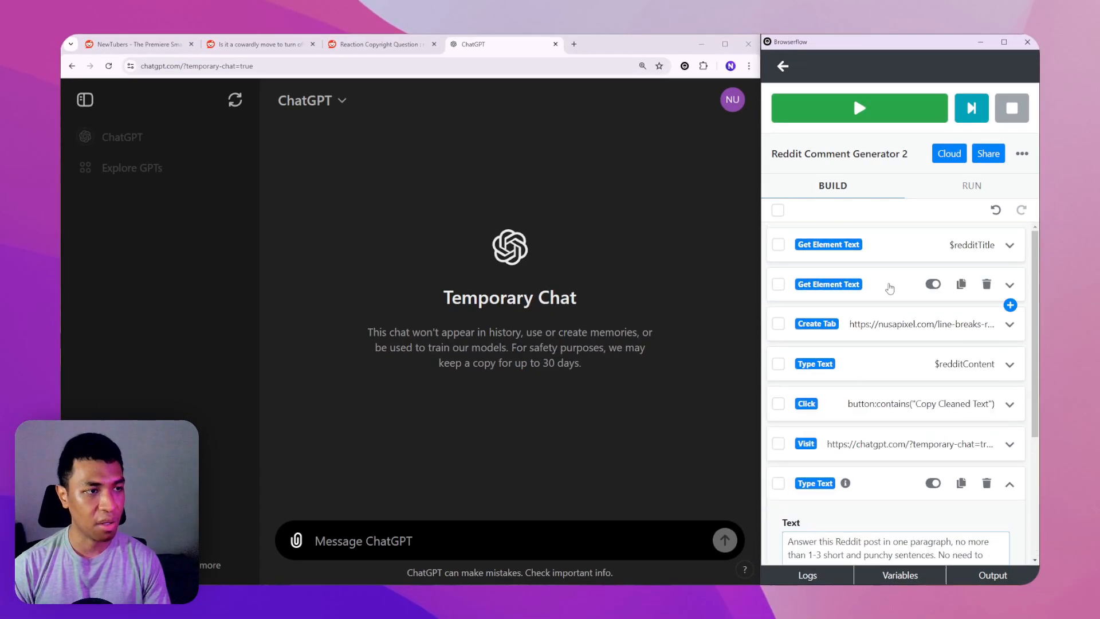
pyautogui.click(860, 250)
pyautogui.moveTo(842, 349); pyautogui.dragTo(774, 359)
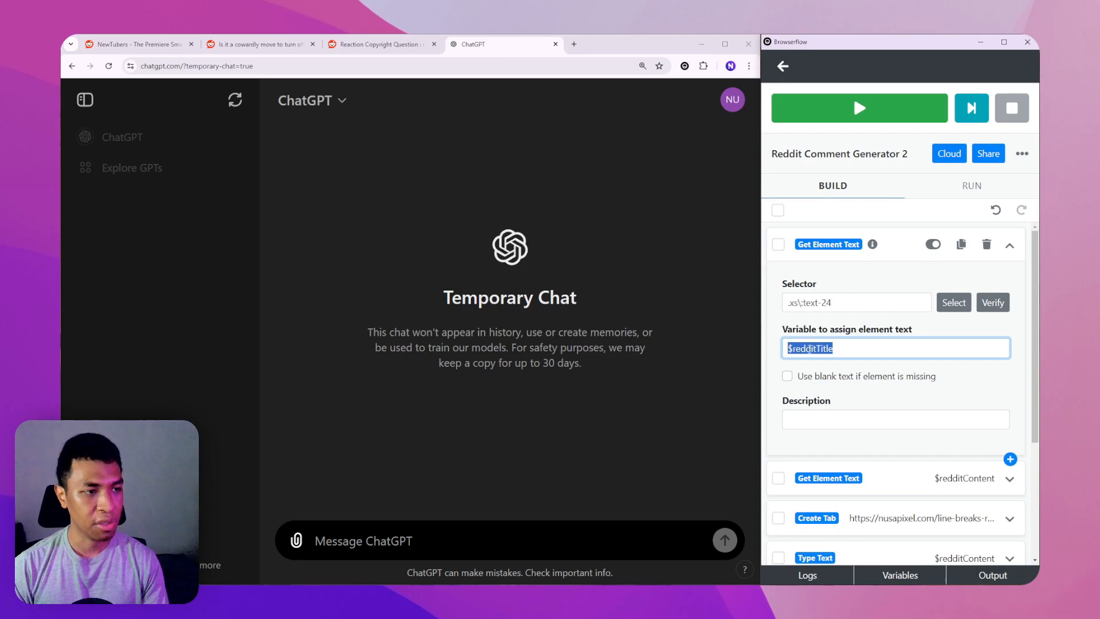
pyautogui.rightClick(805, 351)
pyautogui.click(860, 412)
pyautogui.hotkey('ctrl', 'z')
pyautogui.rightClick(805, 350)
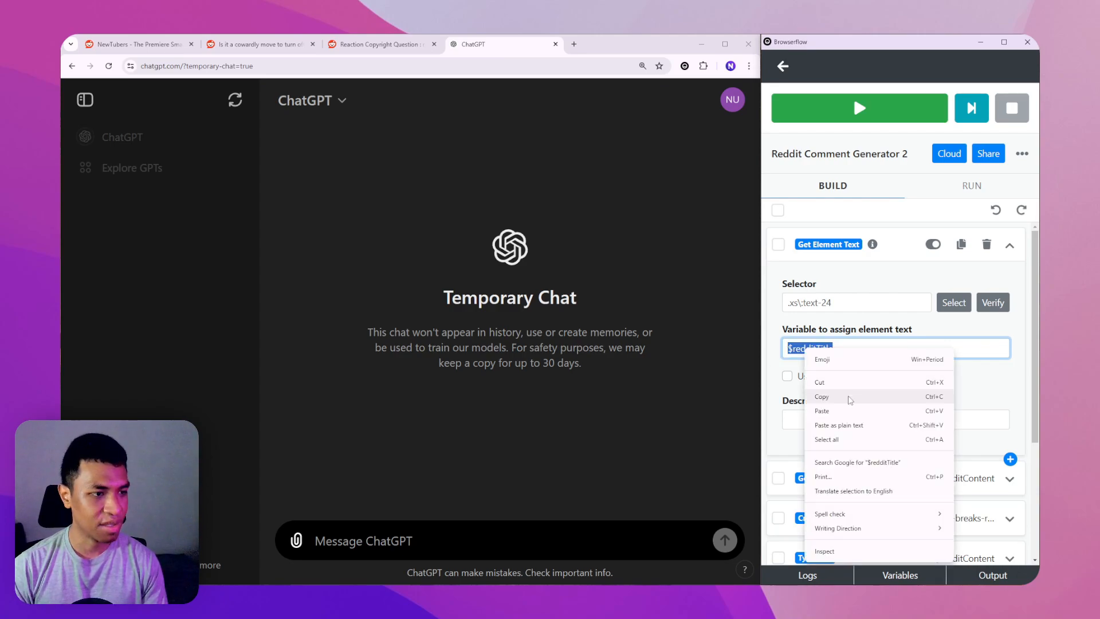
pyautogui.click(850, 399)
pyautogui.scroll(-4, 878, 367)
pyautogui.click(843, 493)
pyautogui.scroll(-4, 898, 439)
pyautogui.rightClick(856, 458)
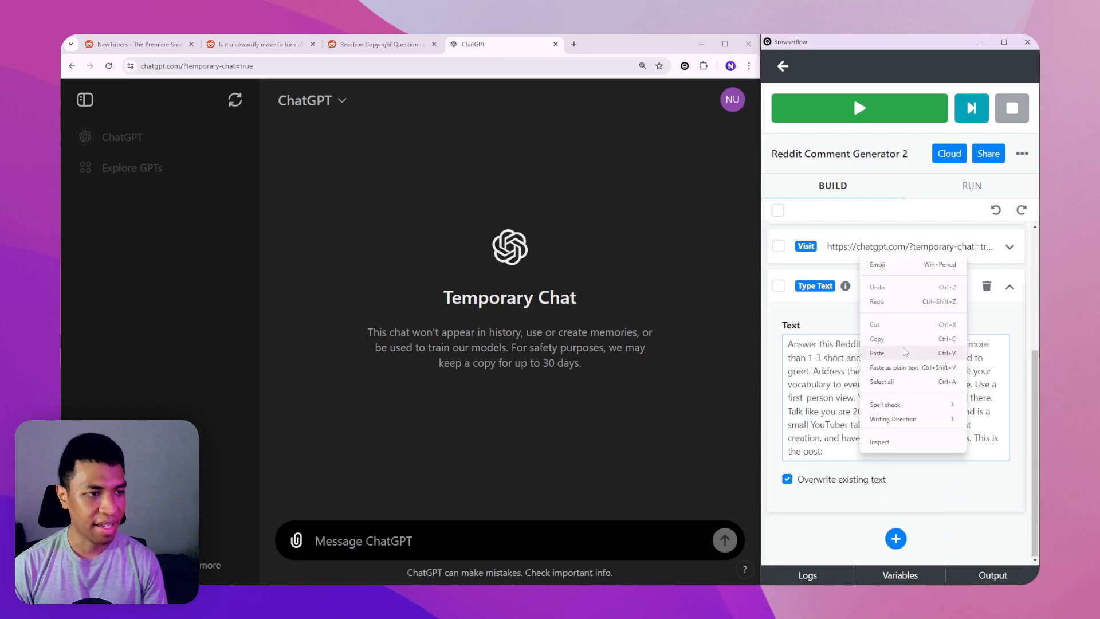
pyautogui.click(894, 351)
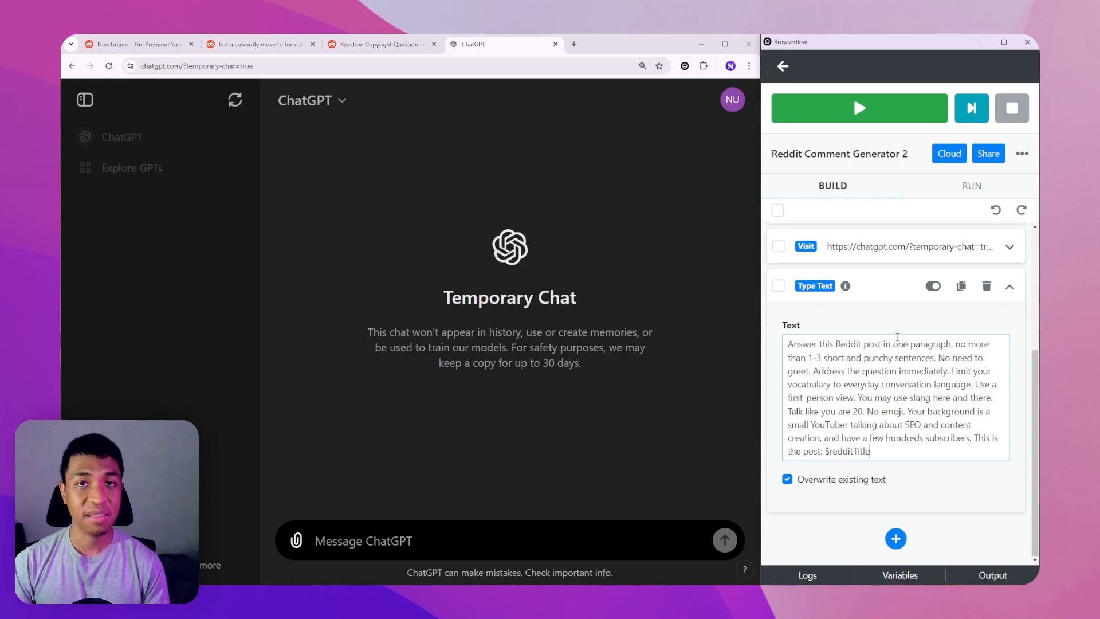
pyautogui.moveTo(894, 345); pyautogui.dragTo(909, 348)
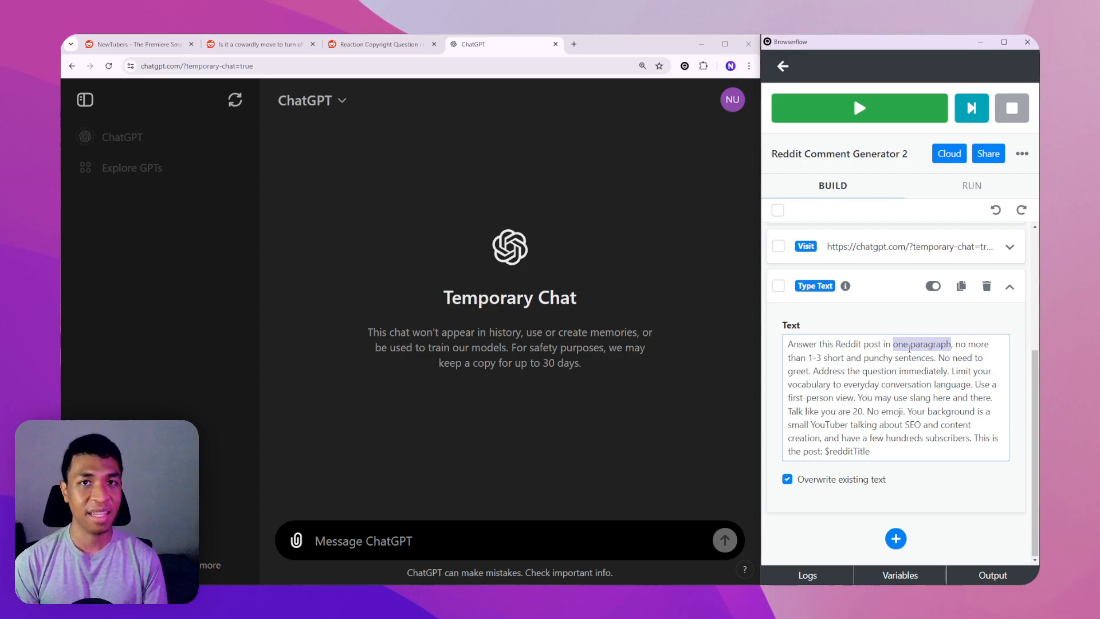
pyautogui.moveTo(908, 411); pyautogui.dragTo(971, 442)
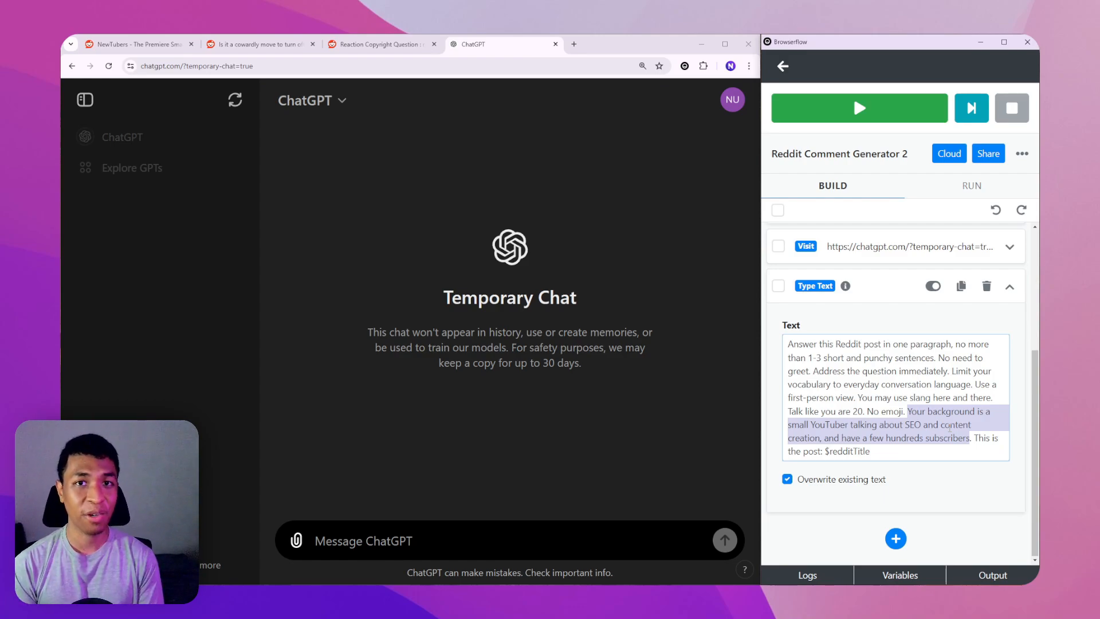
pyautogui.click(951, 510)
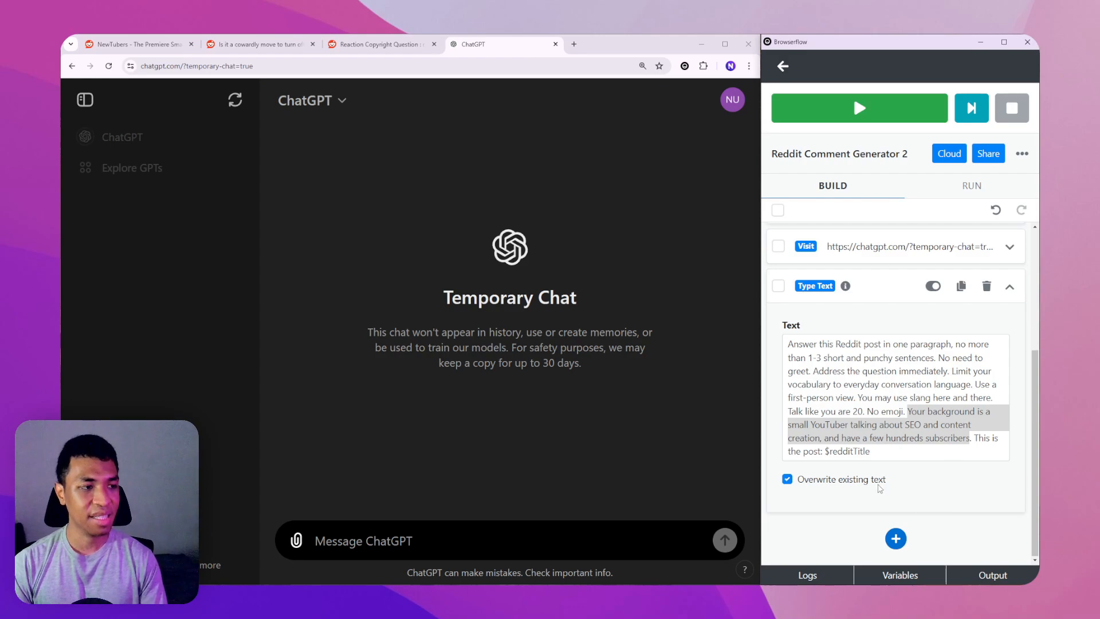
# - Add a Press Key command after the prompt's Type Text command and record its key as Control+v
pyautogui.click(896, 538)
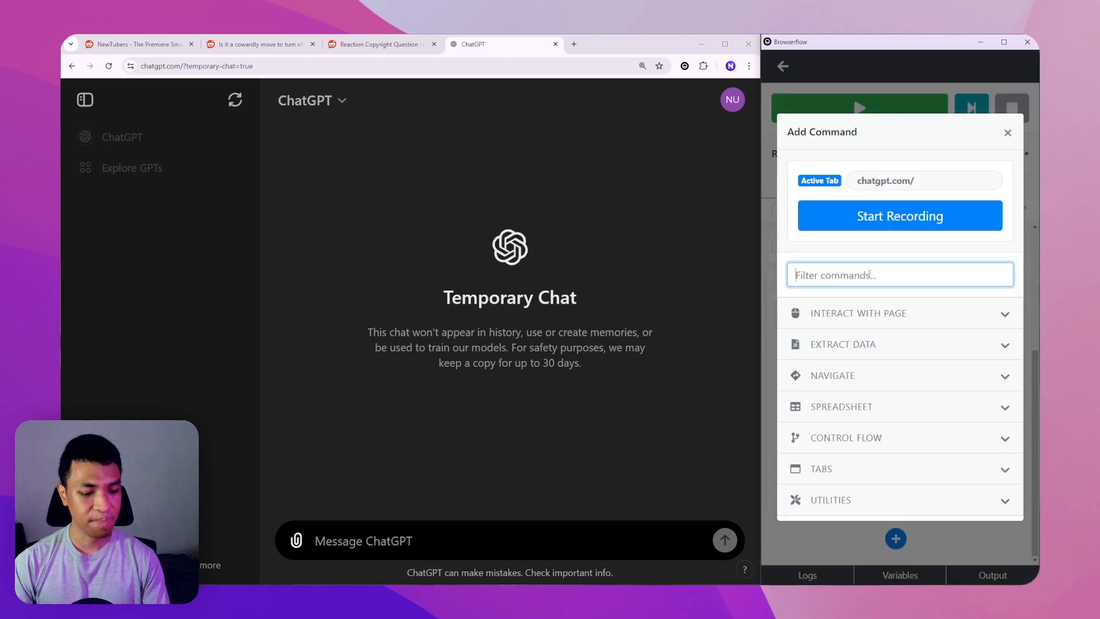
pyautogui.write('Press')
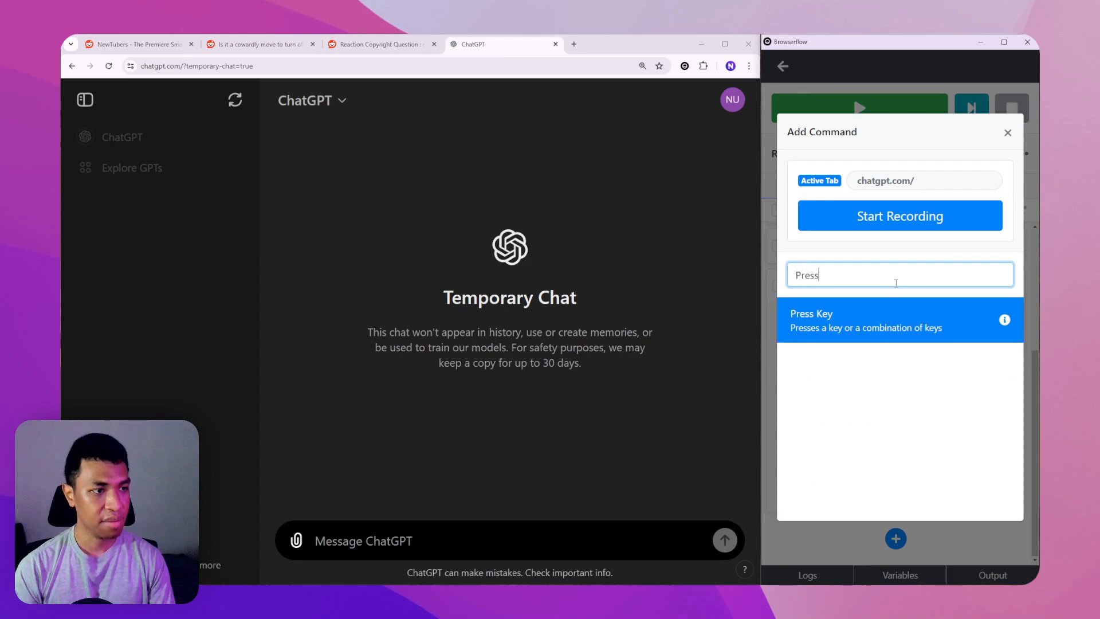
pyautogui.click(880, 319)
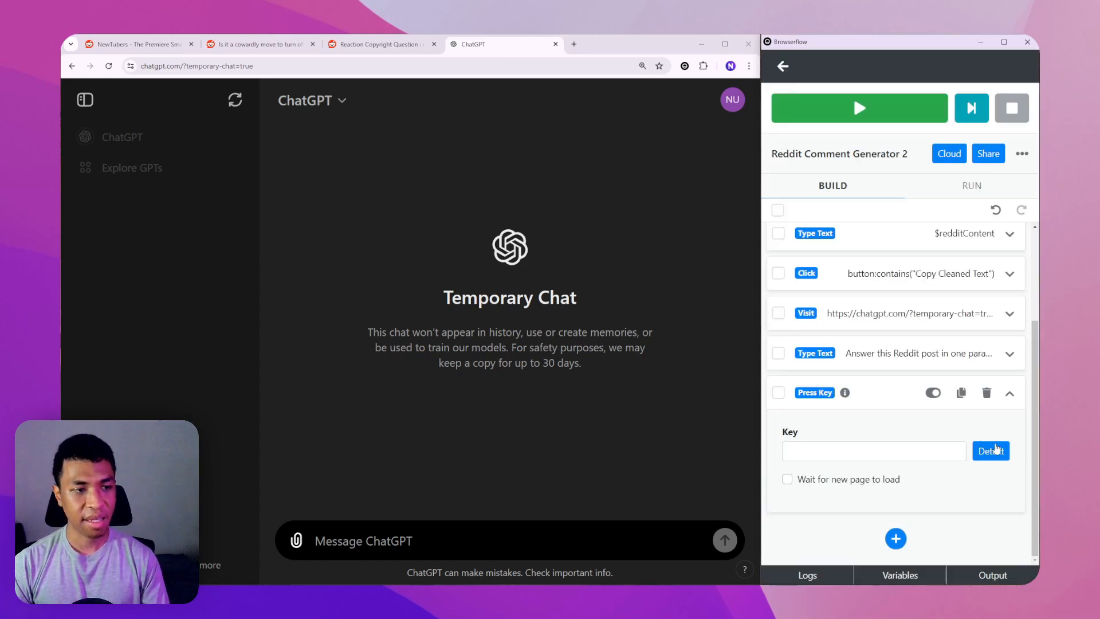
pyautogui.click(992, 451)
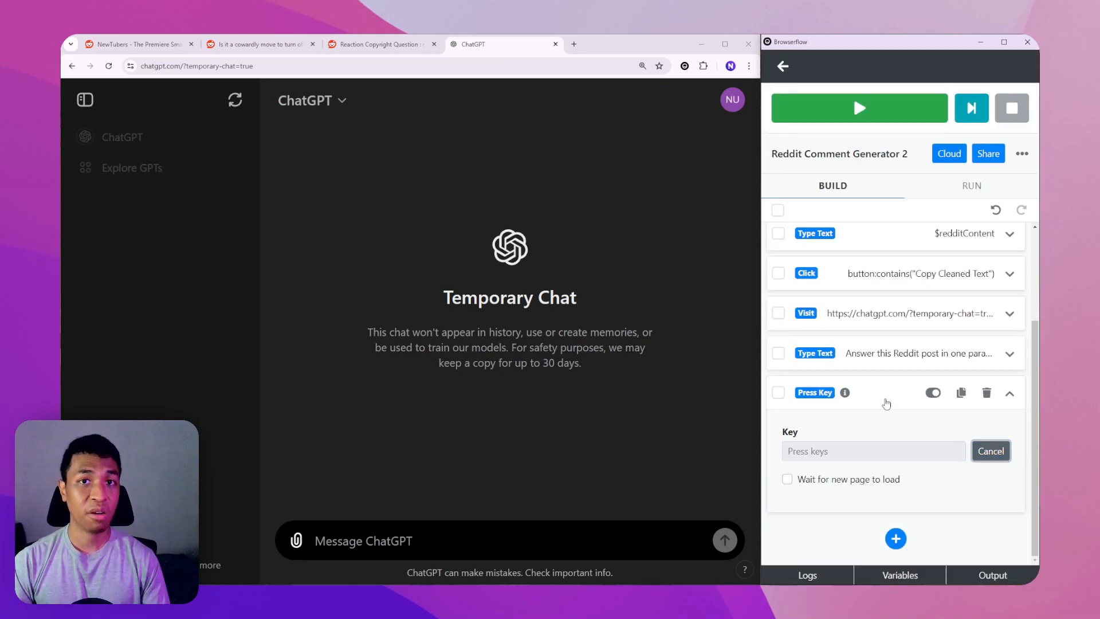
pyautogui.hotkey('ctrl', 'v')
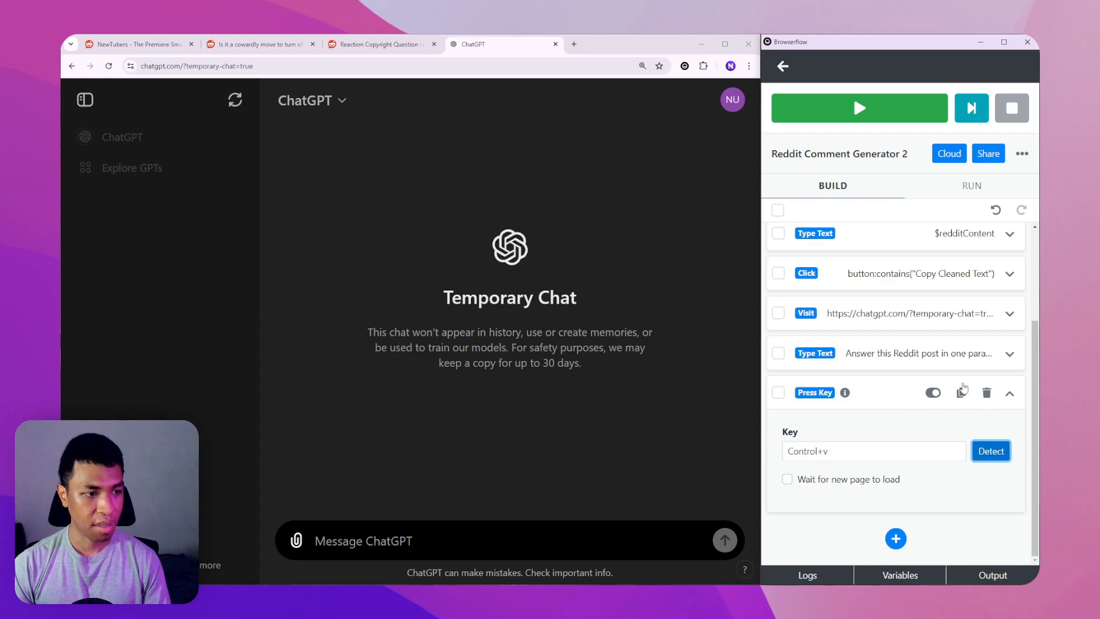
# - Add a second Press Key command after the Control+v one and record its key as Enter
pyautogui.click(897, 538)
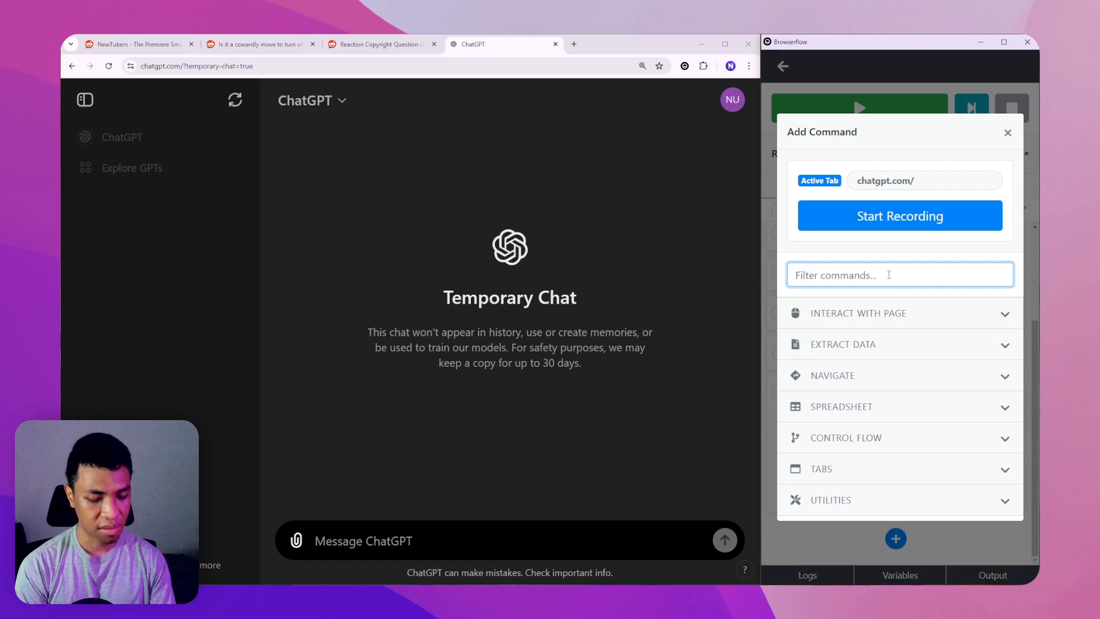
pyautogui.write('Press')
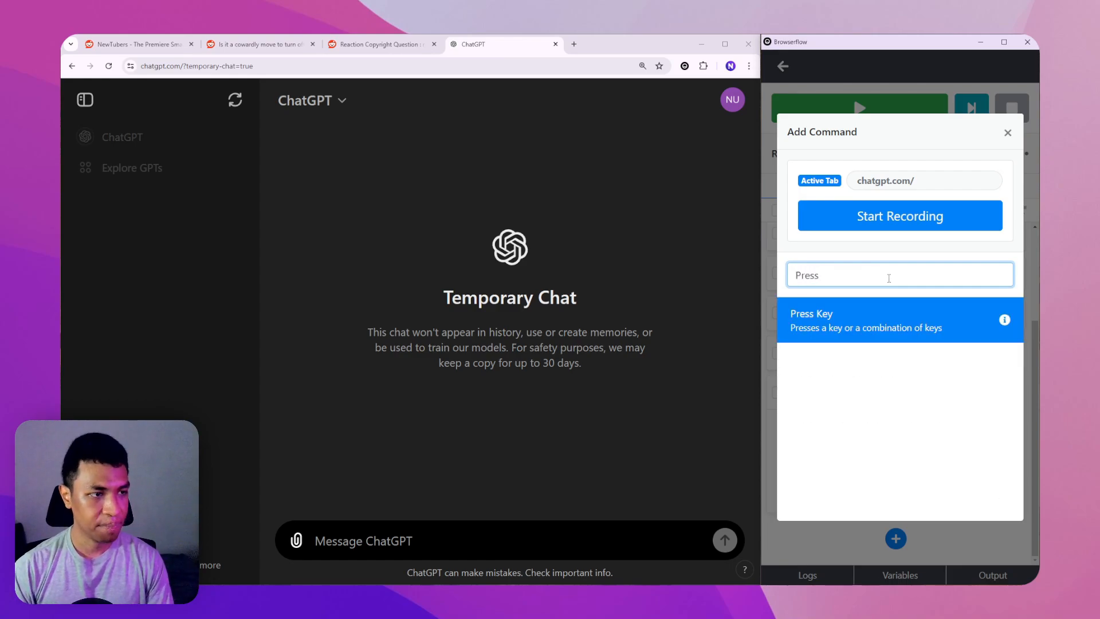
pyautogui.click(881, 307)
pyautogui.click(992, 451)
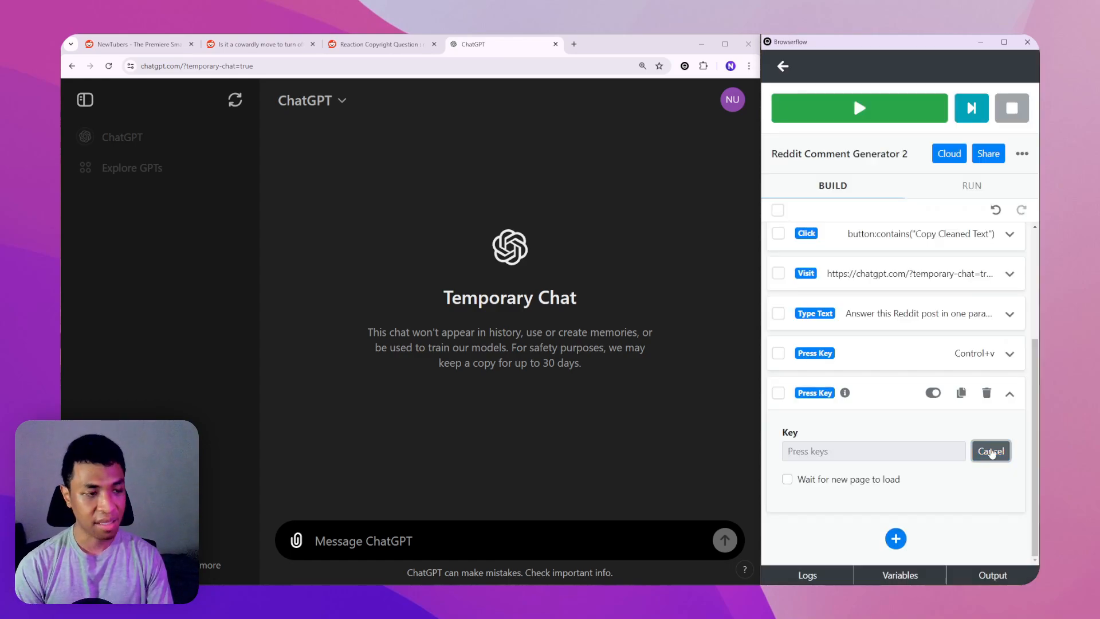
pyautogui.press('Return')
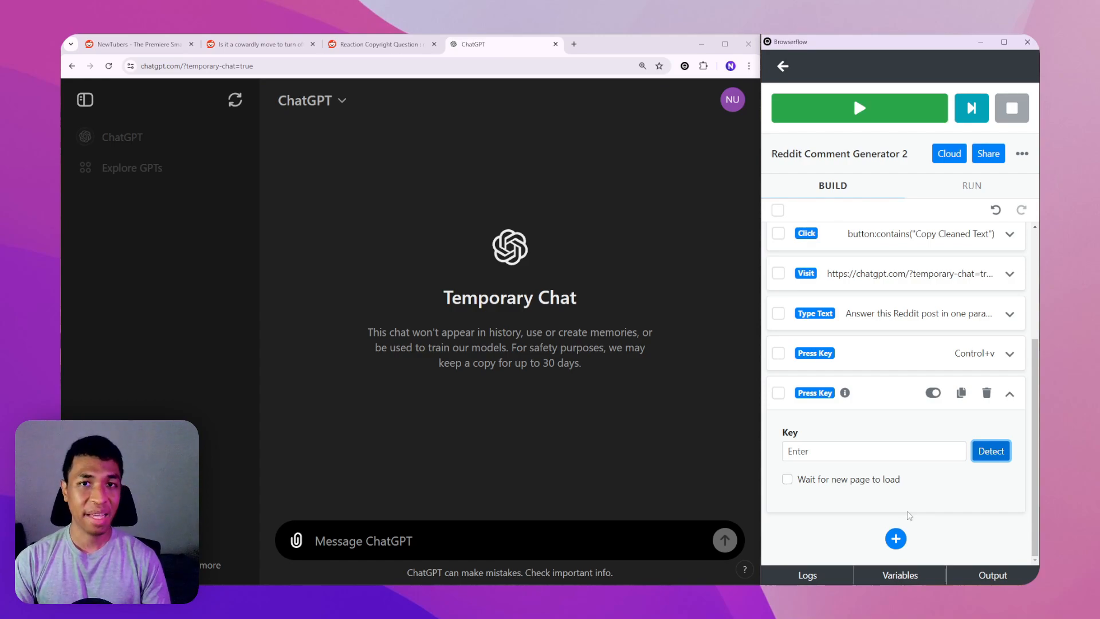
# - Send the test message "Hello" in the ChatGPT temporary chat to get a sample reply
pyautogui.click(370, 536)
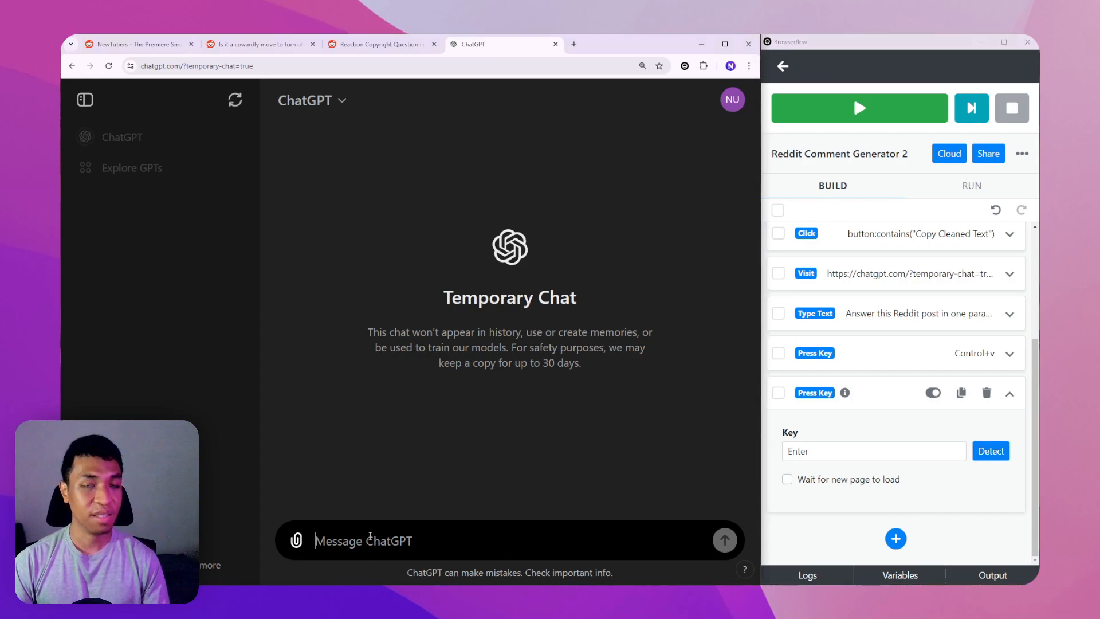
pyautogui.write('Hello')
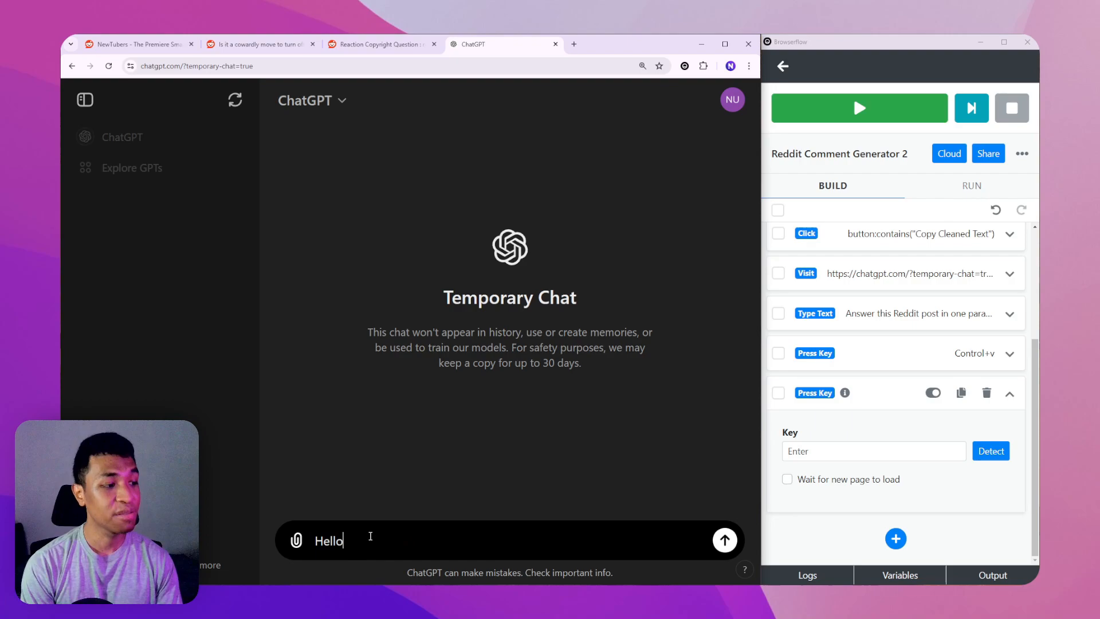
pyautogui.press('Return')
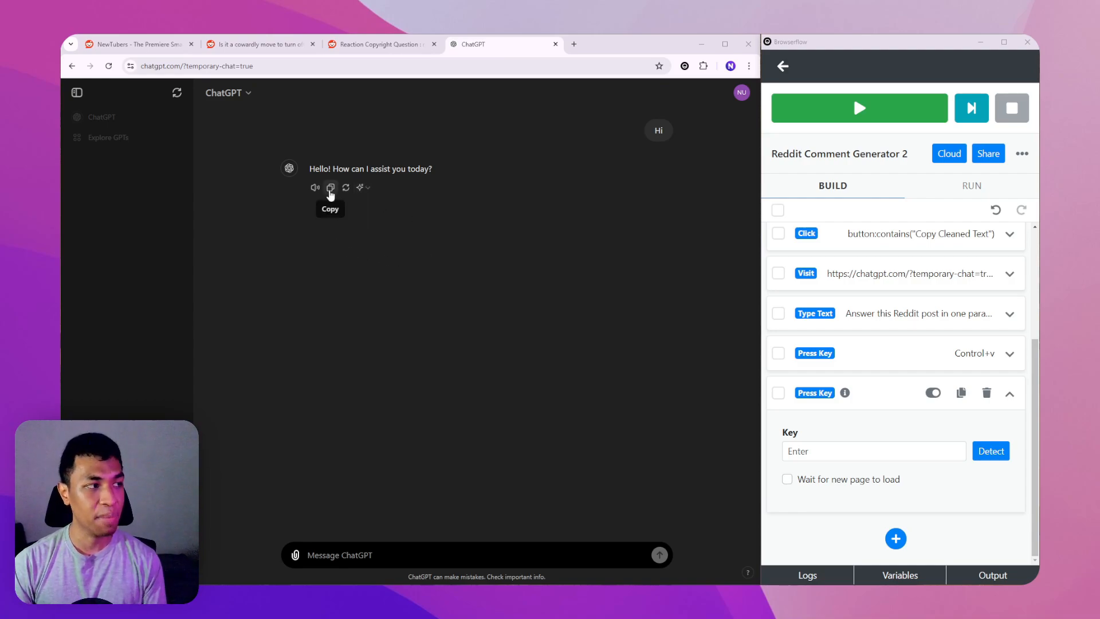
# - Add a Wait for Element command after the Enter key command and target the row of action icons below ChatGPT's reply
pyautogui.click(895, 538)
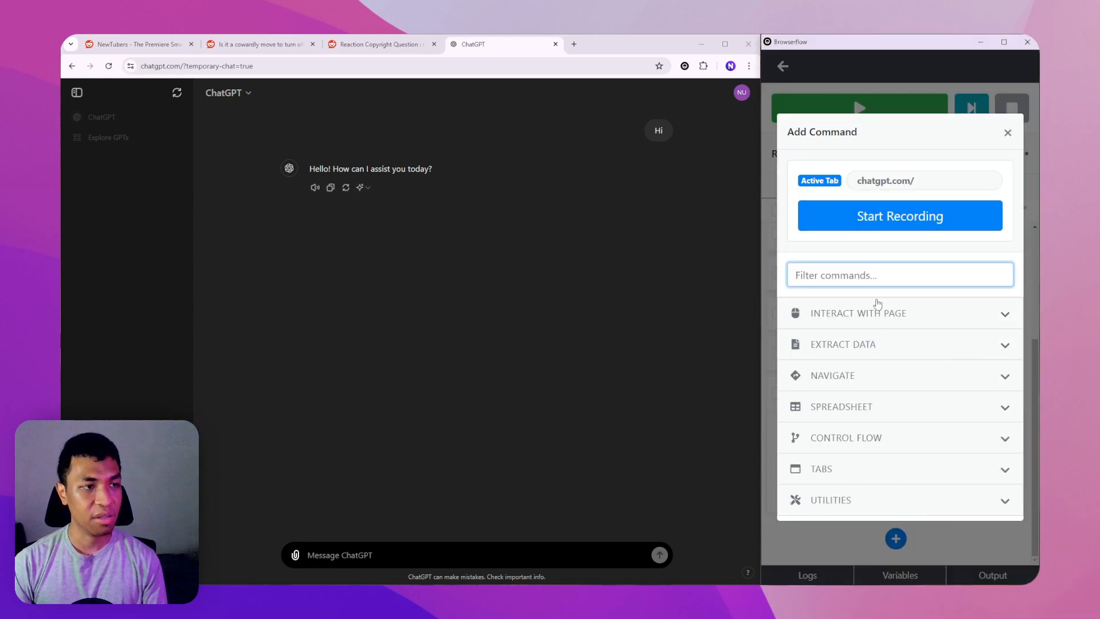
pyautogui.write('Wait')
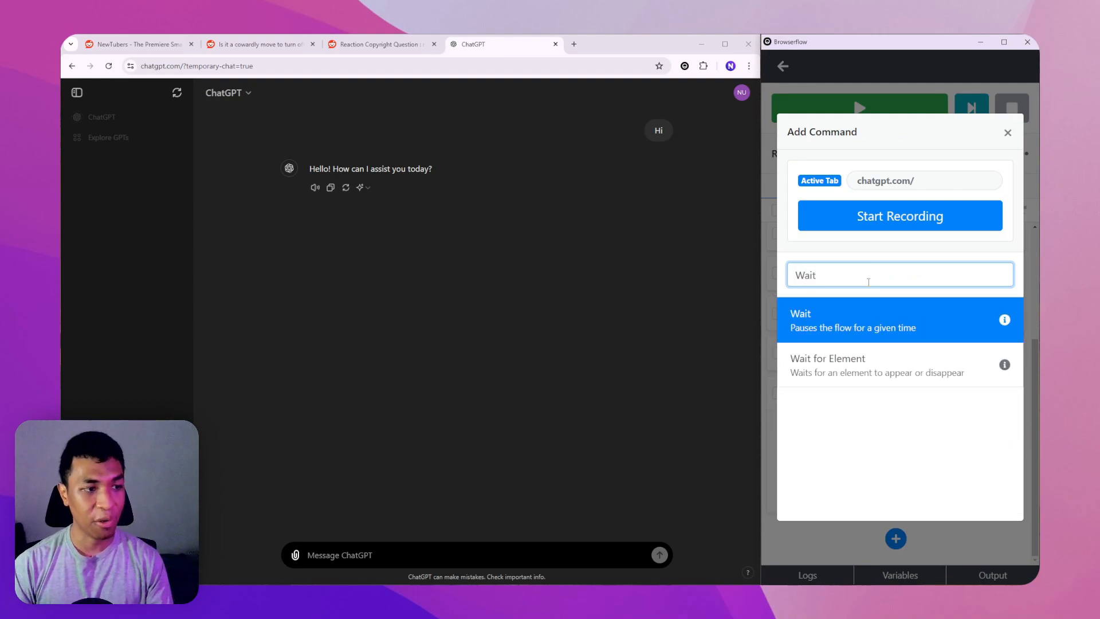
pyautogui.click(869, 370)
pyautogui.click(953, 338)
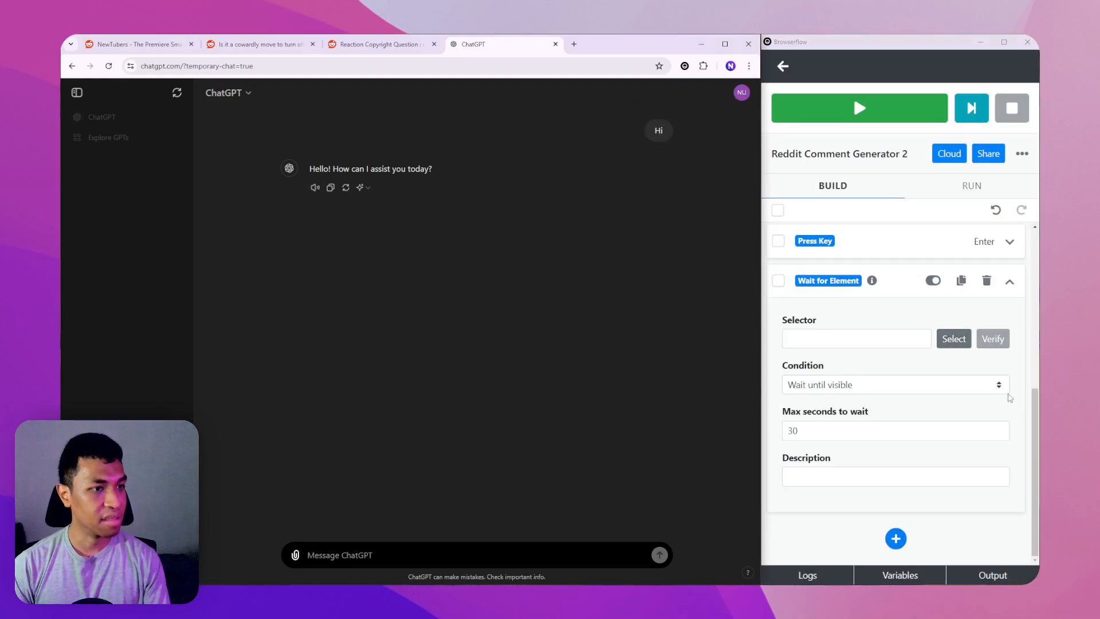
pyautogui.click(954, 339)
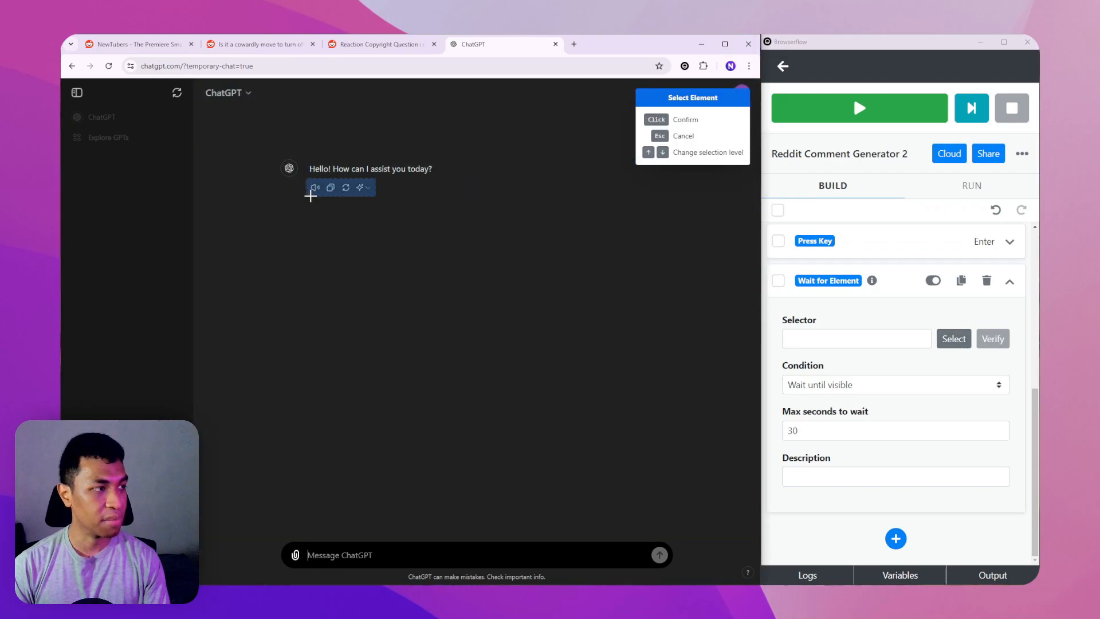
pyautogui.click(311, 196)
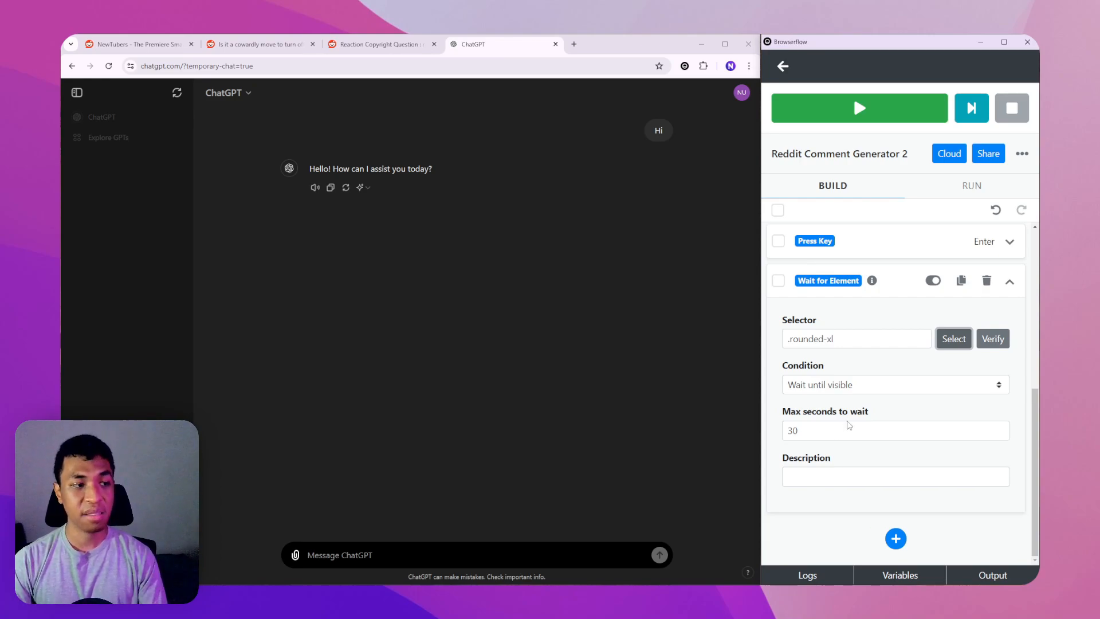
# - Add a Click command after the Wait for Element command and target the copy icon below ChatGPT's reply
pyautogui.click(895, 539)
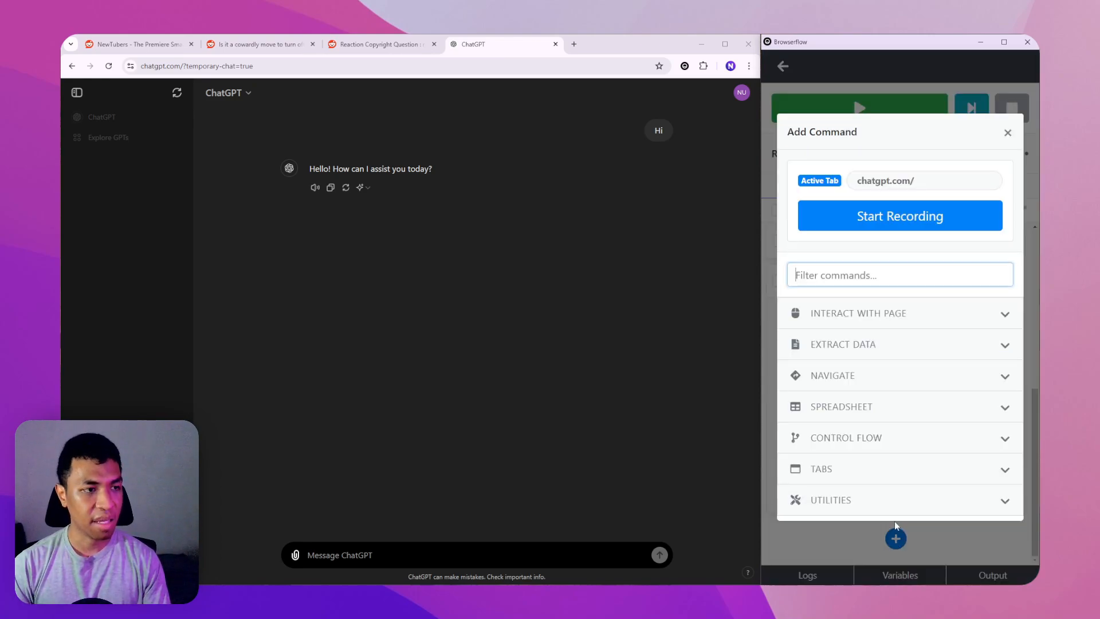
pyautogui.write('Click')
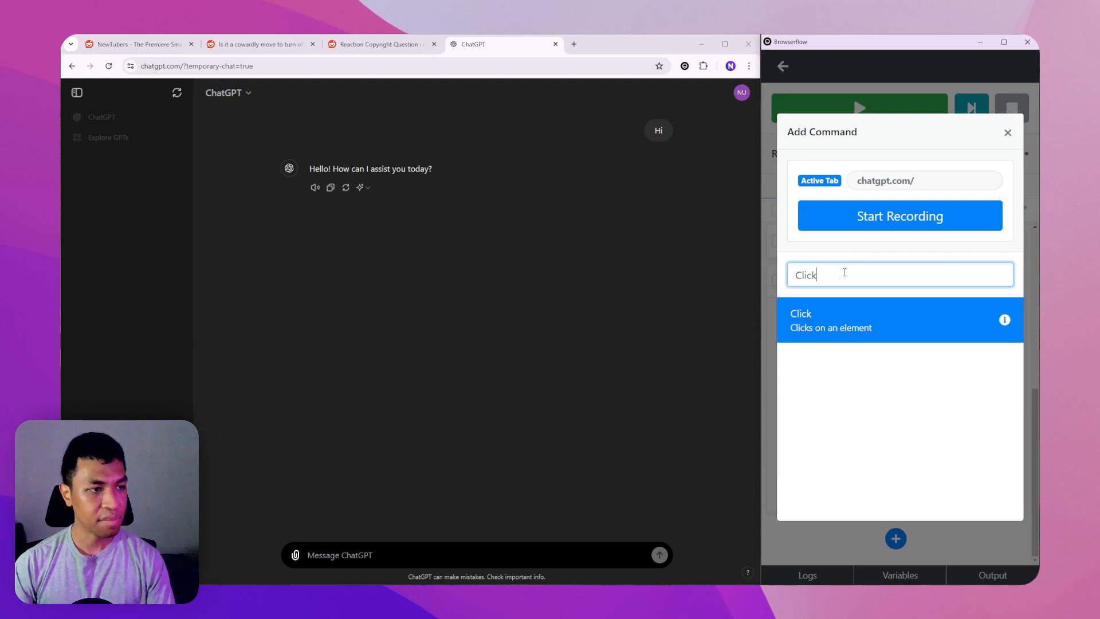
pyautogui.click(838, 317)
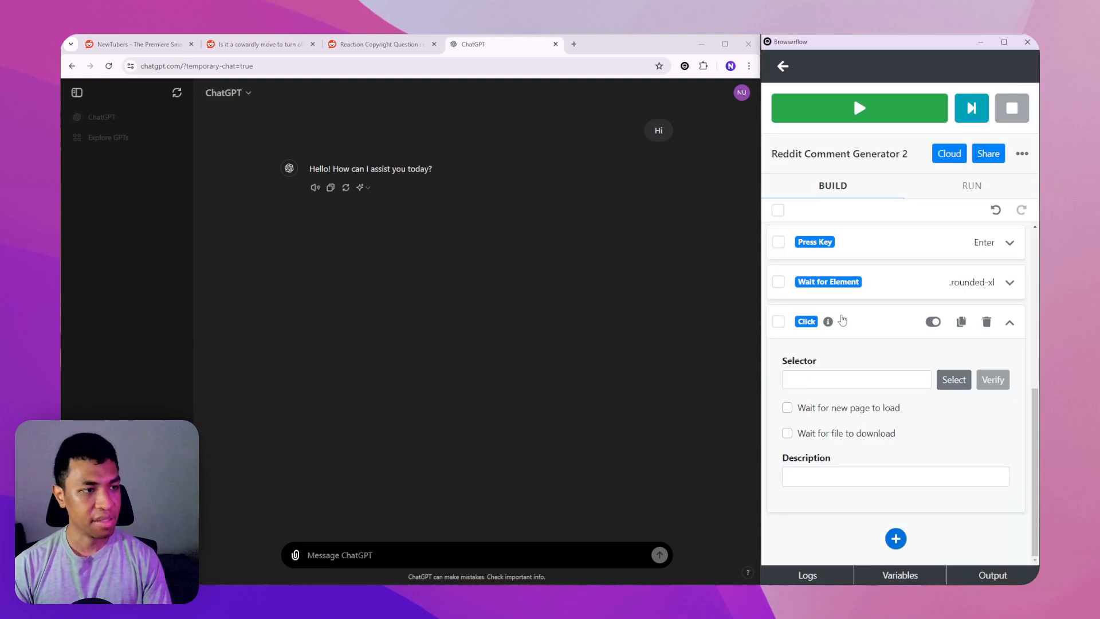
pyautogui.click(961, 387)
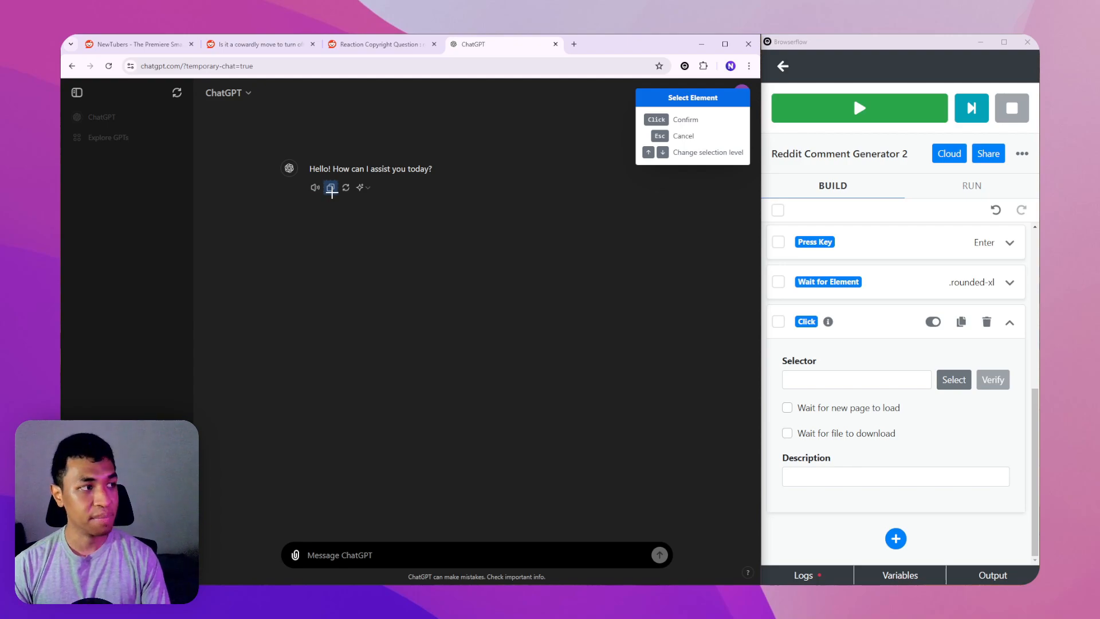
pyautogui.click(332, 189)
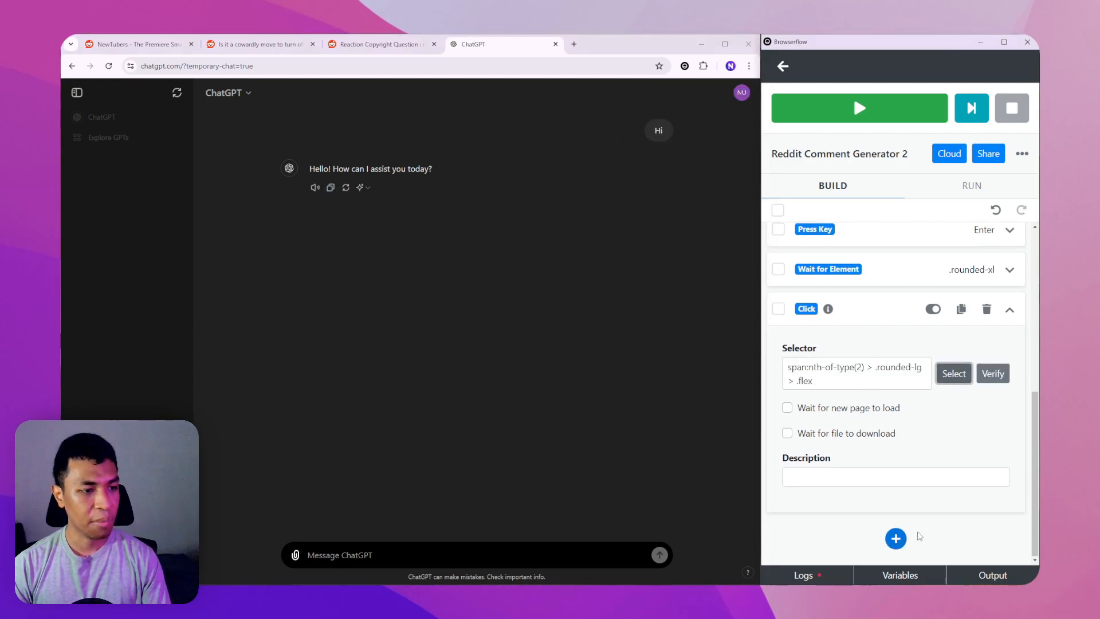
# - Add a Close Tab command for the active tab after the command that copies ChatGPT's reply
pyautogui.click(895, 538)
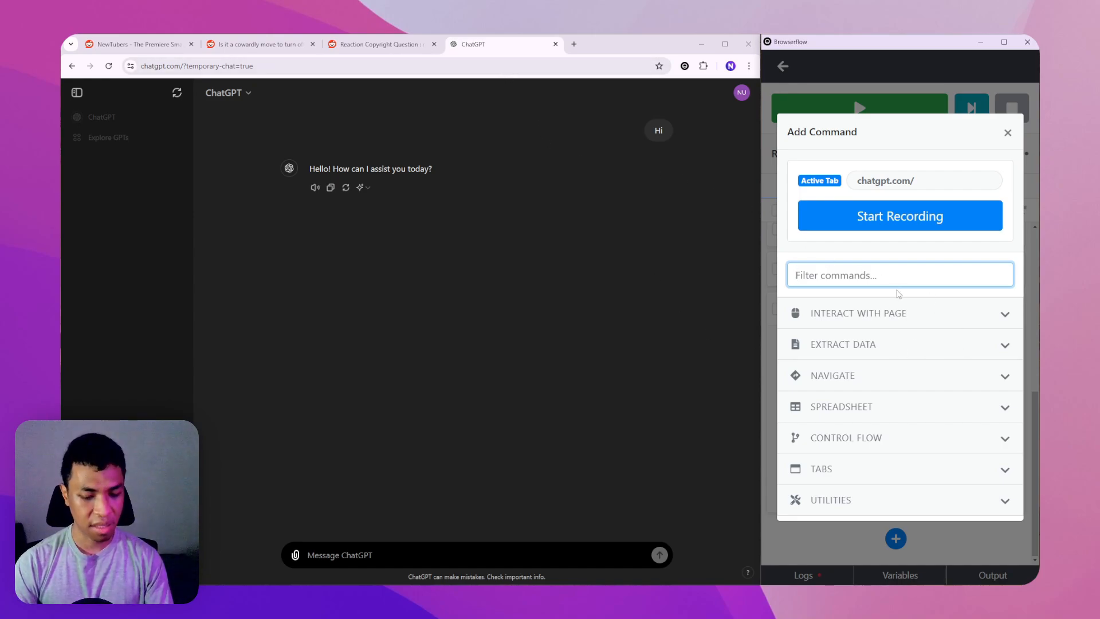
pyautogui.write('Close')
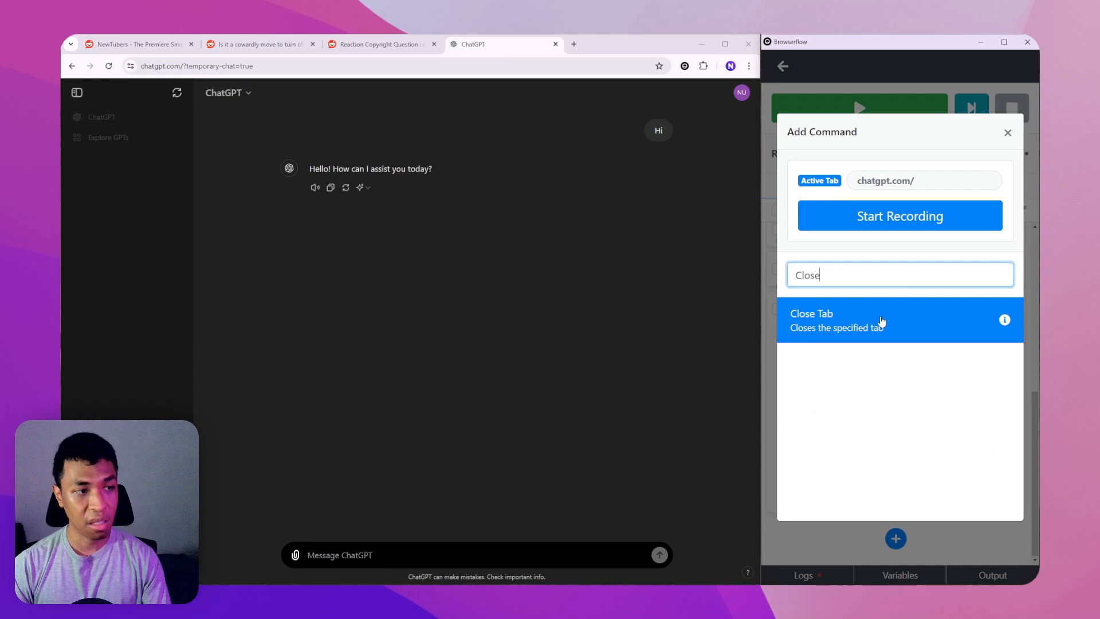
pyautogui.click(865, 321)
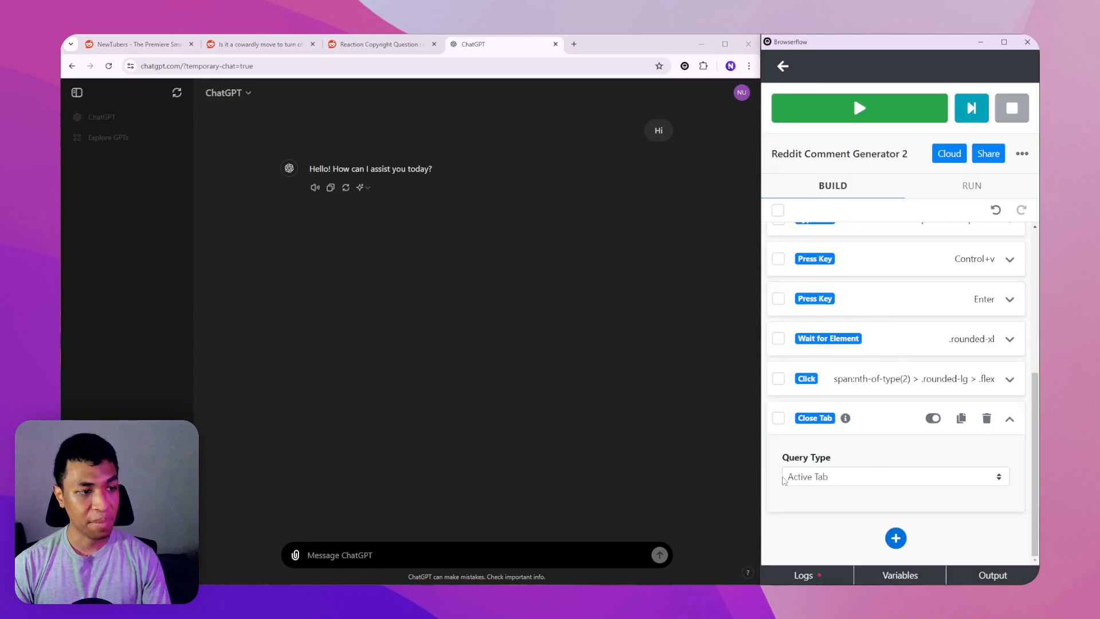
# - Close the ChatGPT tab and add a Click command targeting the "Add a comment" field on the Reddit post
pyautogui.click(555, 44)
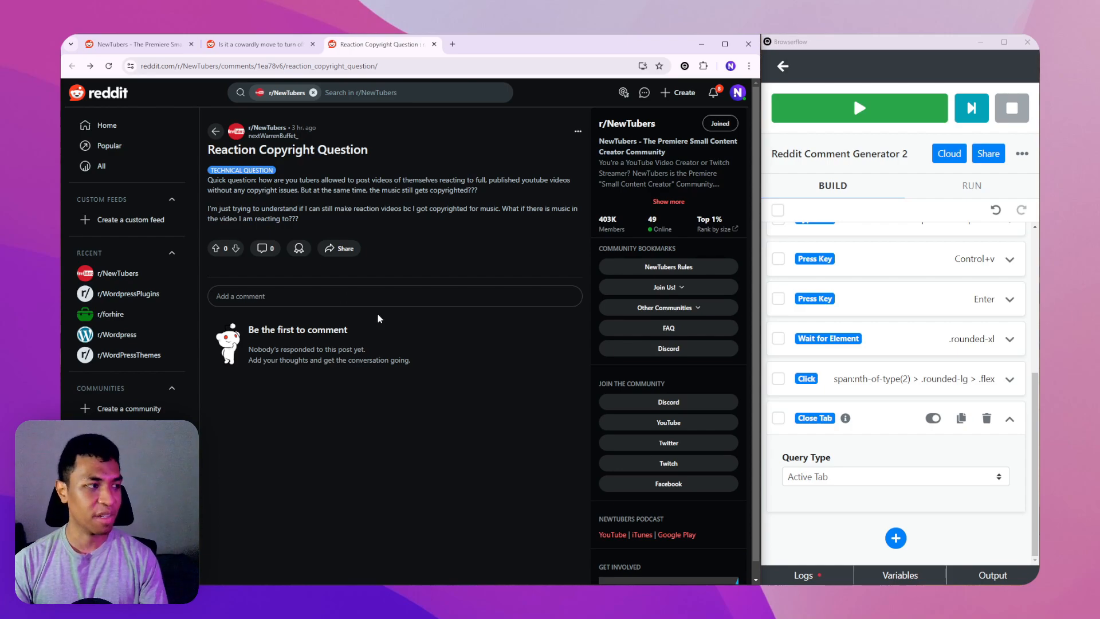
pyautogui.click(896, 538)
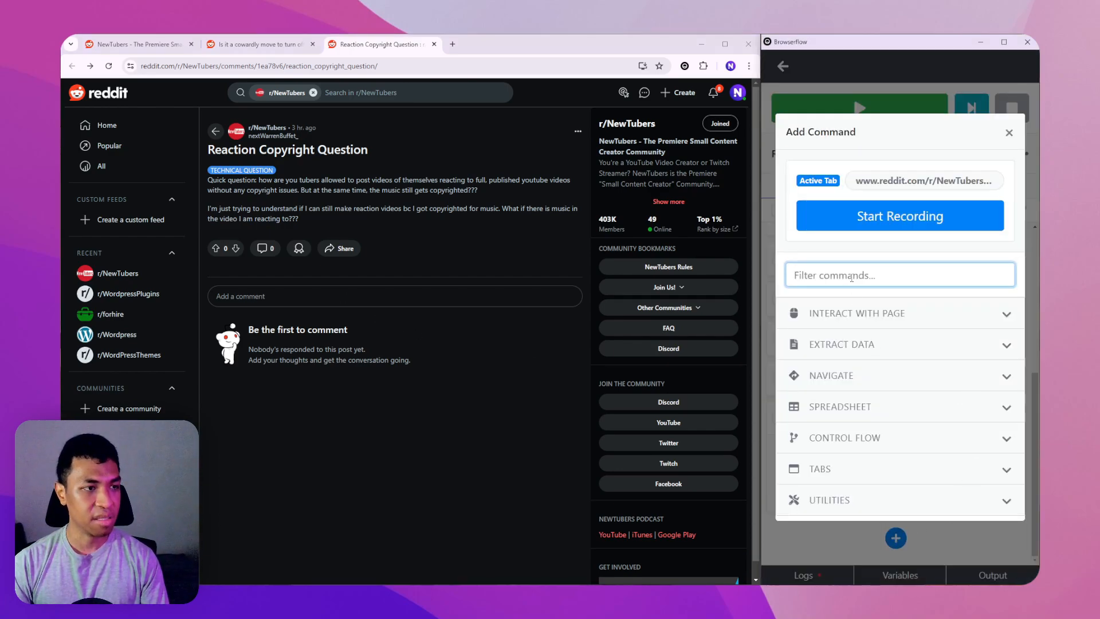
pyautogui.write('click')
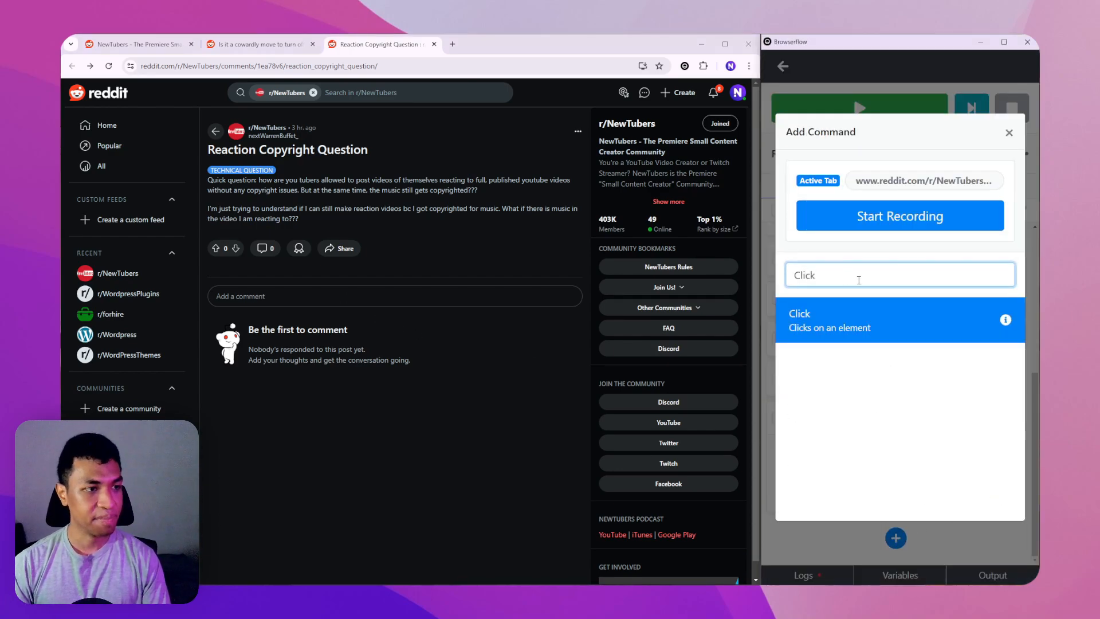
pyautogui.click(848, 314)
pyautogui.click(954, 379)
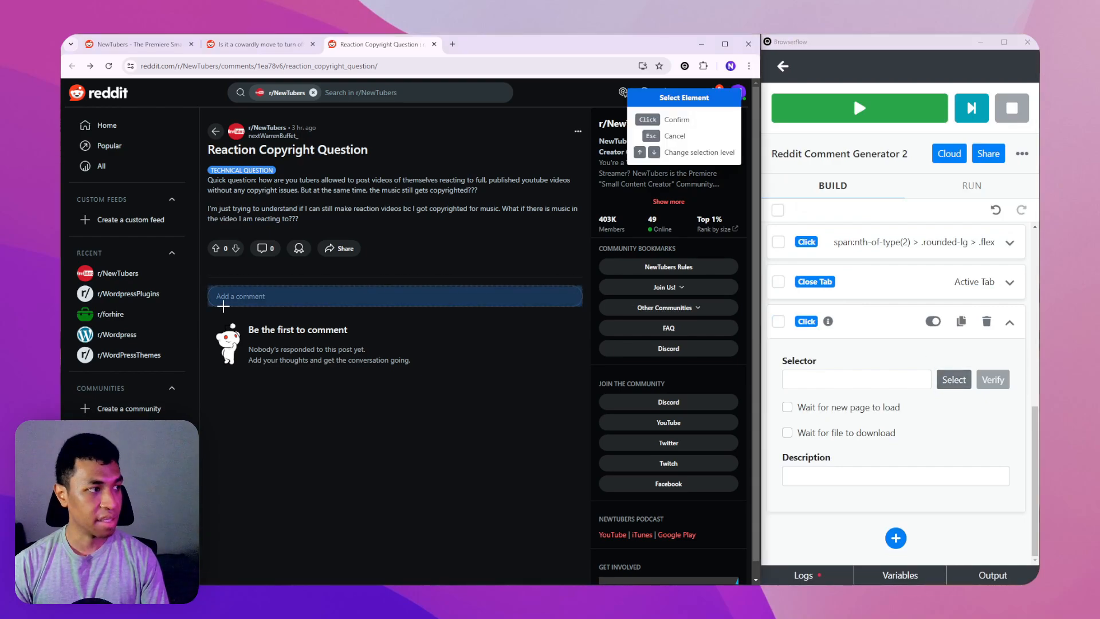
pyautogui.click(223, 302)
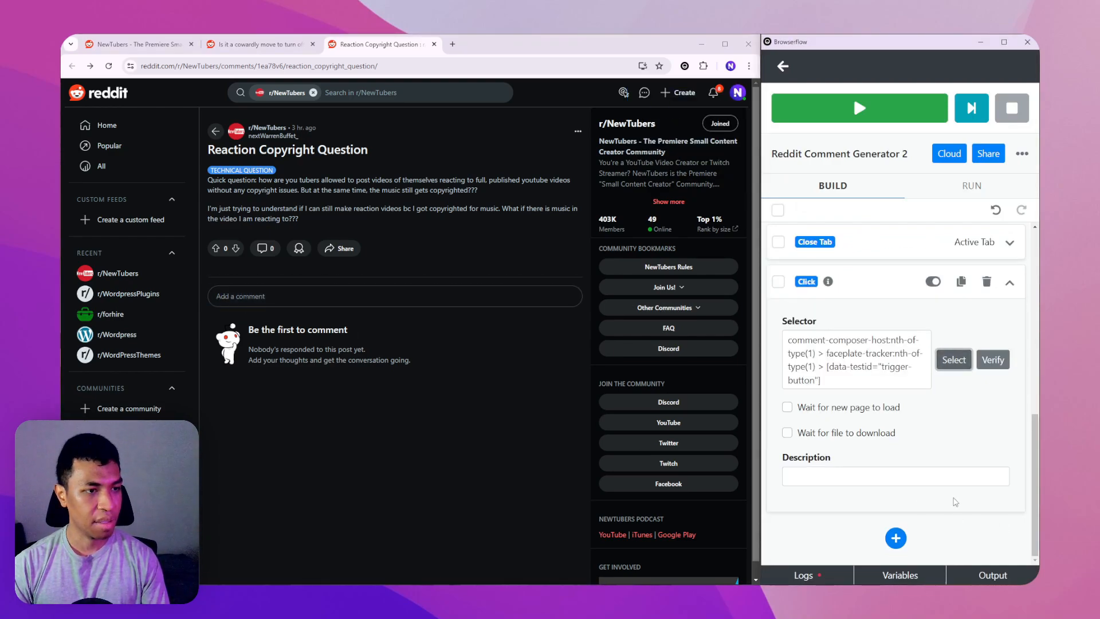
# - Add another Click command and target the text box inside the expanded Reddit comment editor
pyautogui.click(896, 542)
pyautogui.write('Click')
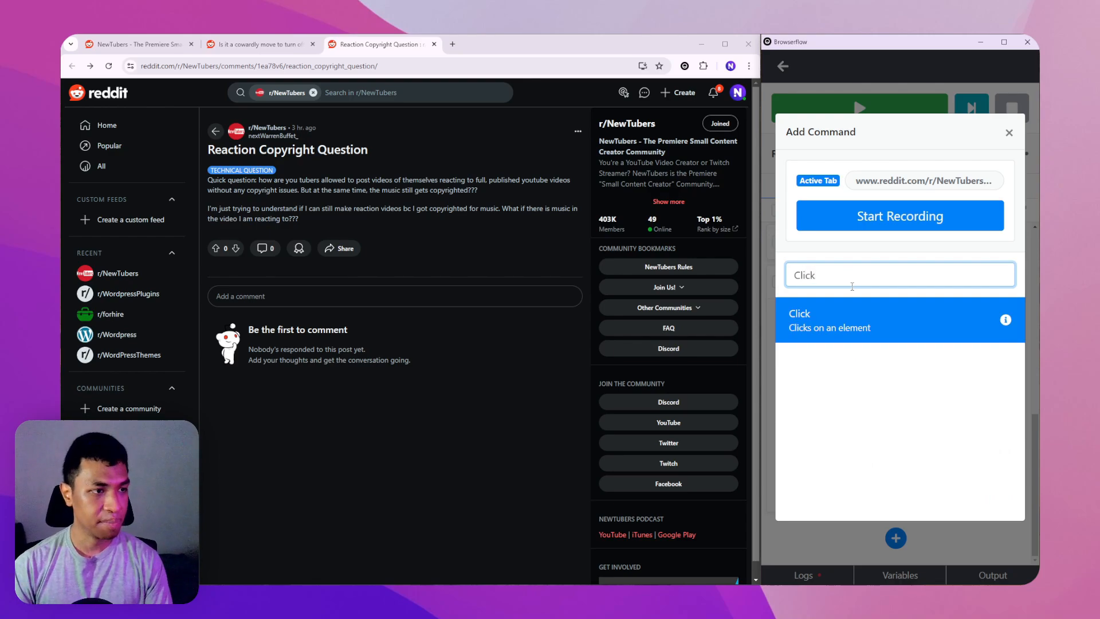
pyautogui.press('Return')
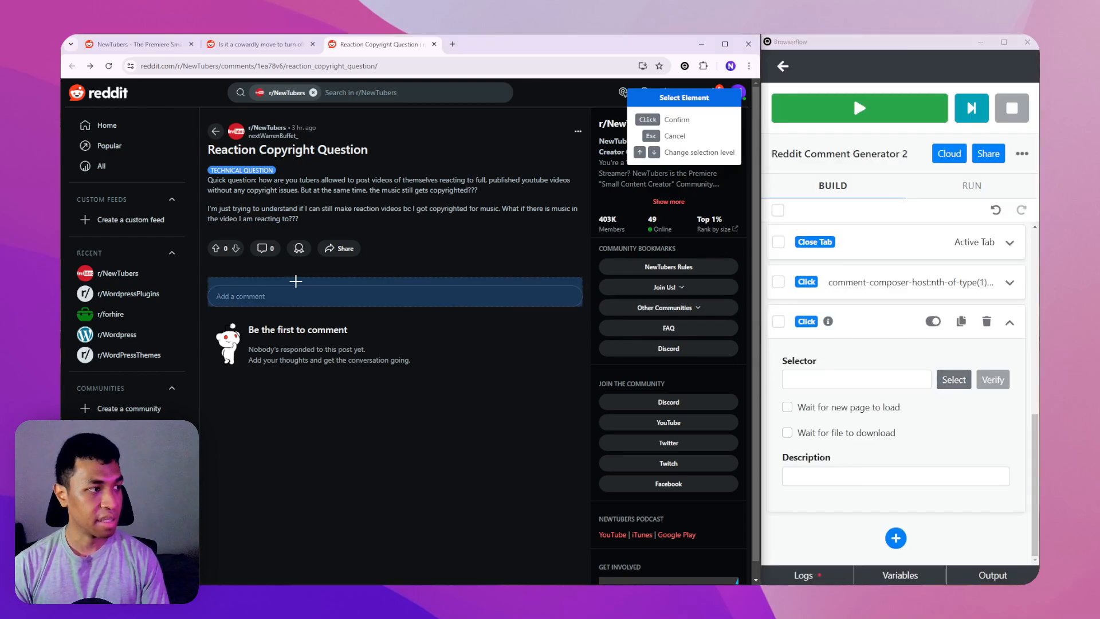
pyautogui.press('Escape')
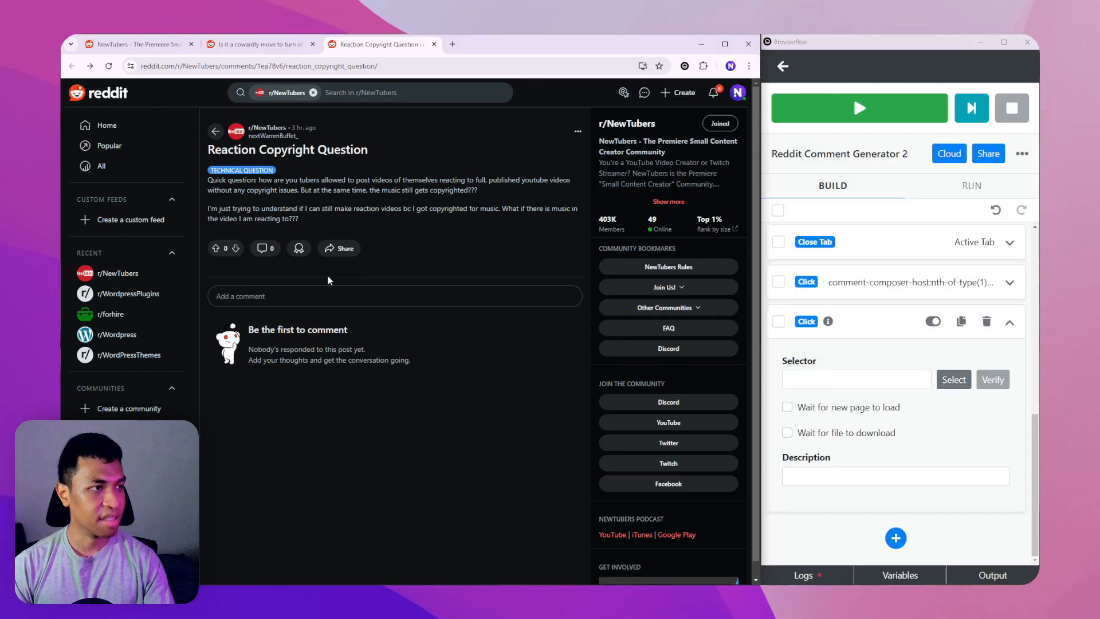
pyautogui.click(260, 304)
pyautogui.click(954, 379)
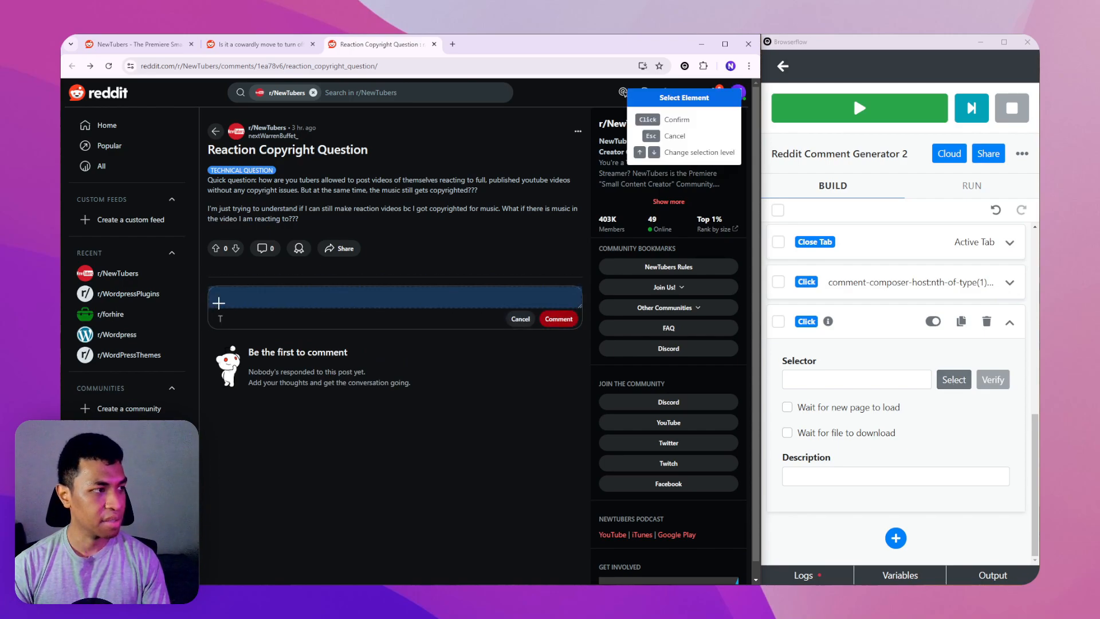
pyautogui.click(219, 302)
pyautogui.scroll(2, 863, 396)
pyautogui.click(862, 394)
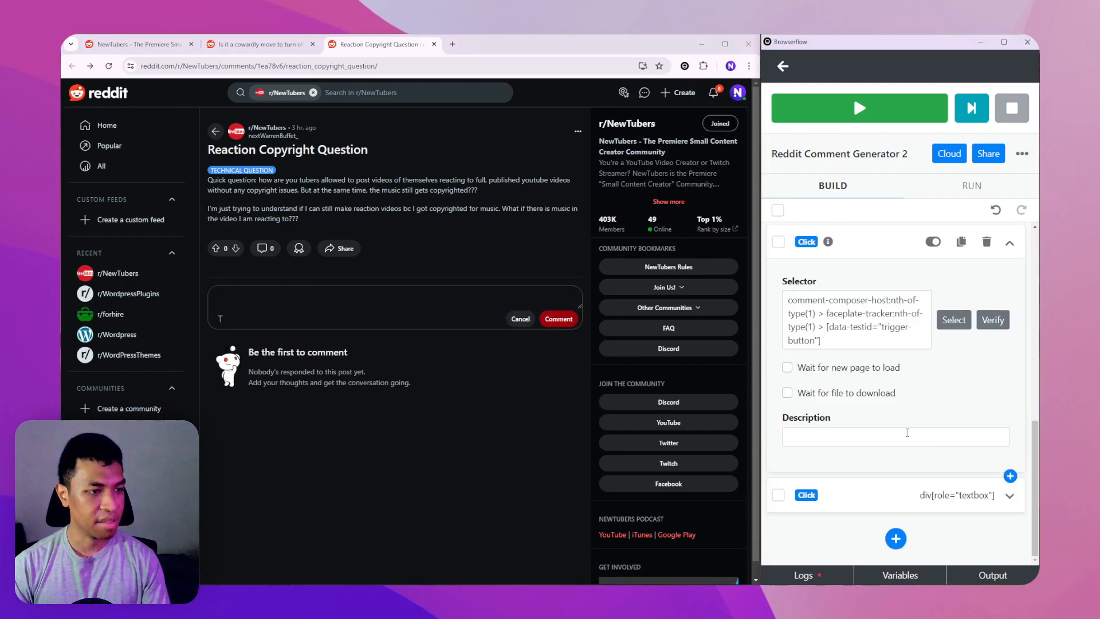
pyautogui.click(867, 498)
# - Add a Press Key command after the comment text box's Click command and record its key as Control+v
pyautogui.click(896, 539)
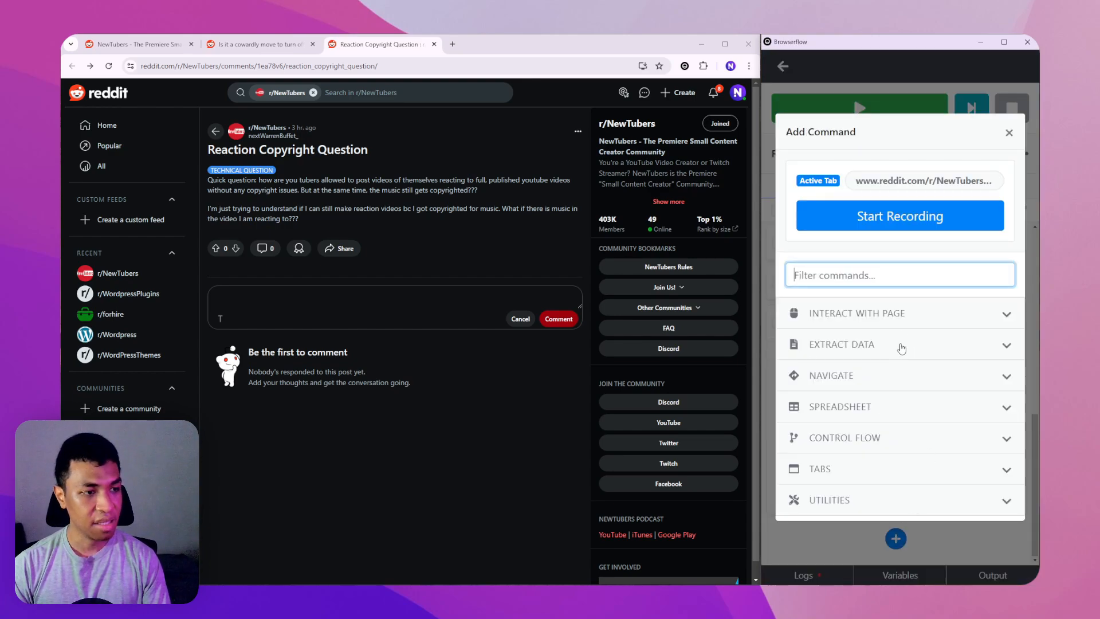
pyautogui.write('Press')
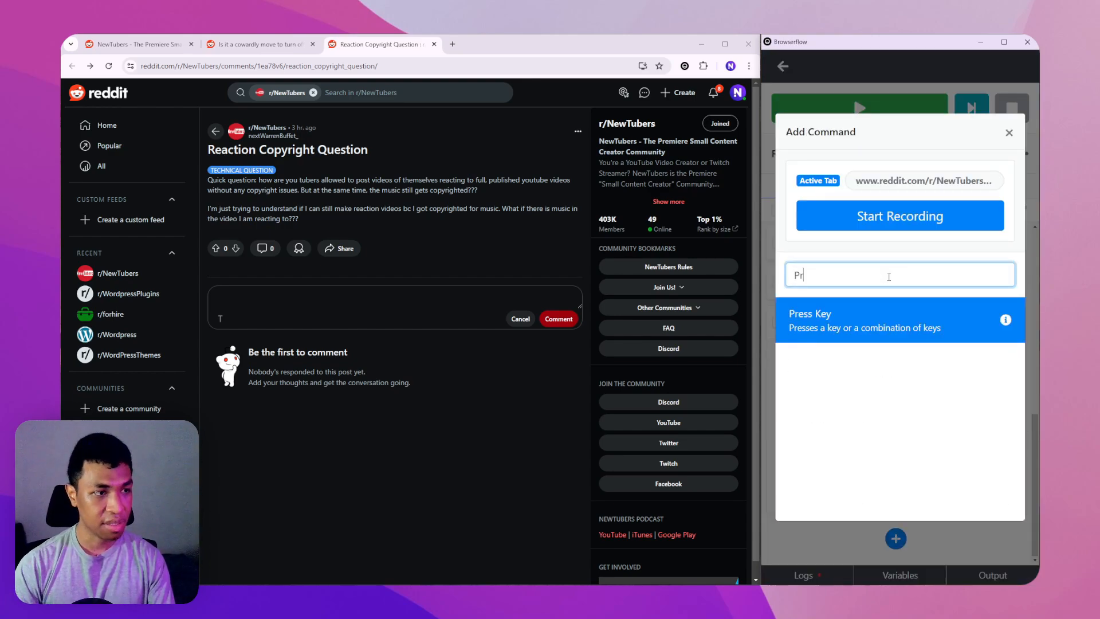
pyautogui.click(877, 333)
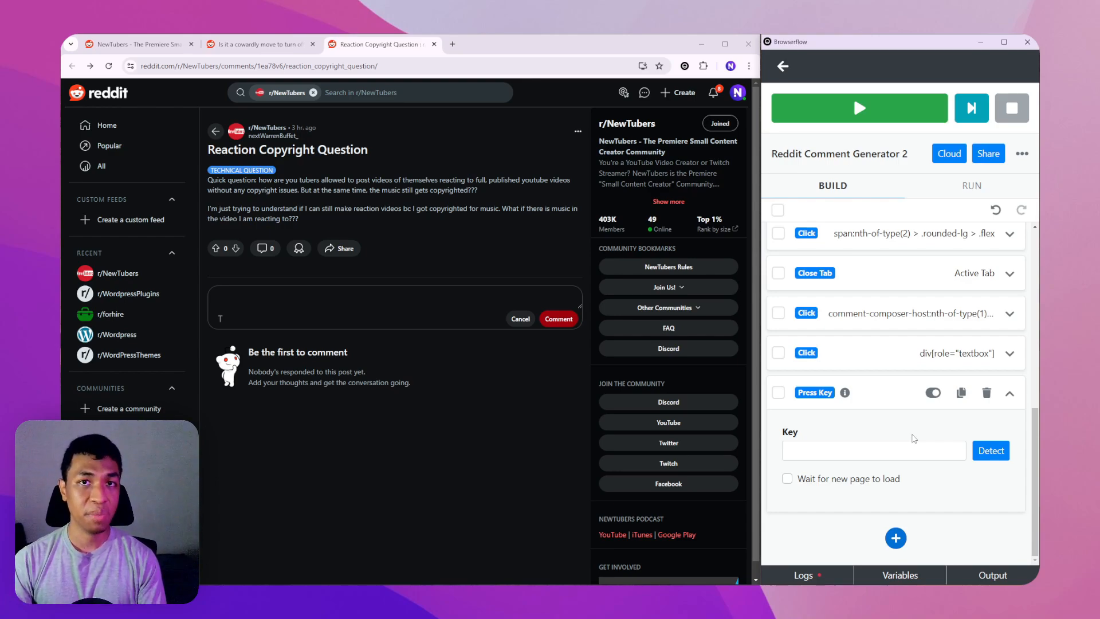
pyautogui.click(991, 450)
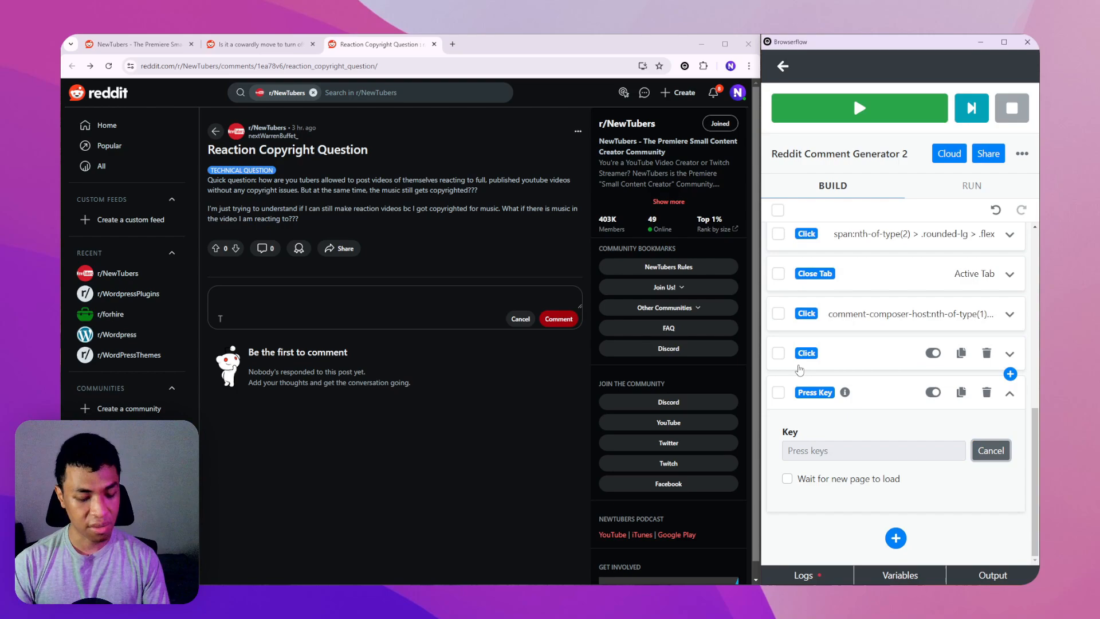
pyautogui.hotkey('ctrl', 'v')
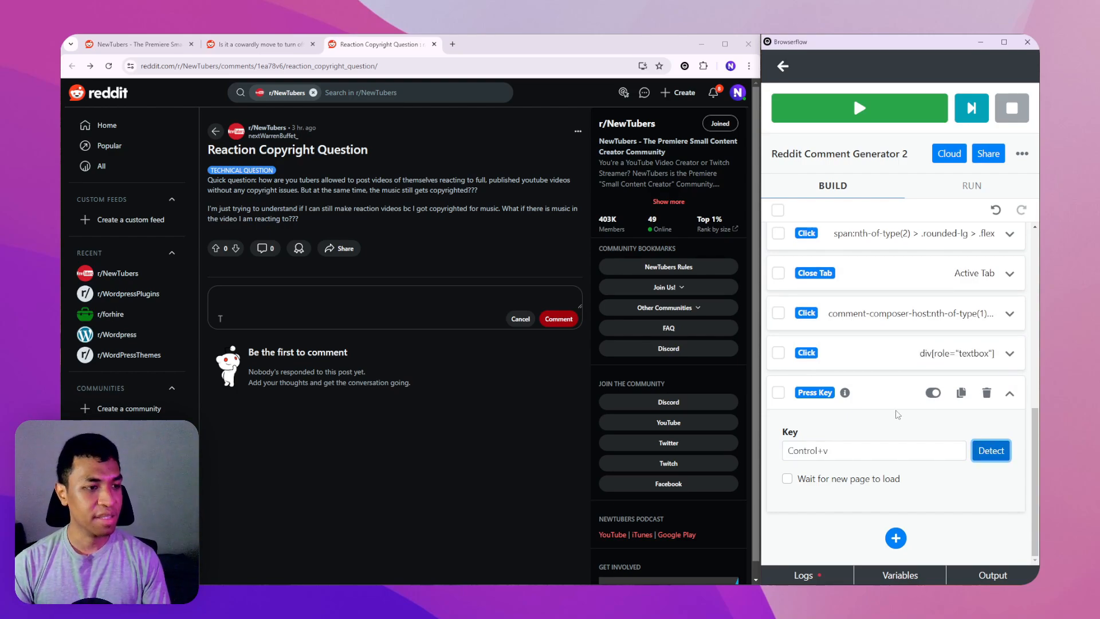
# - Reload the "Reaction Copyright Question" post and run the complete flow on it
pyautogui.scroll(1, 897, 401)
pyautogui.scroll(5, 902, 373)
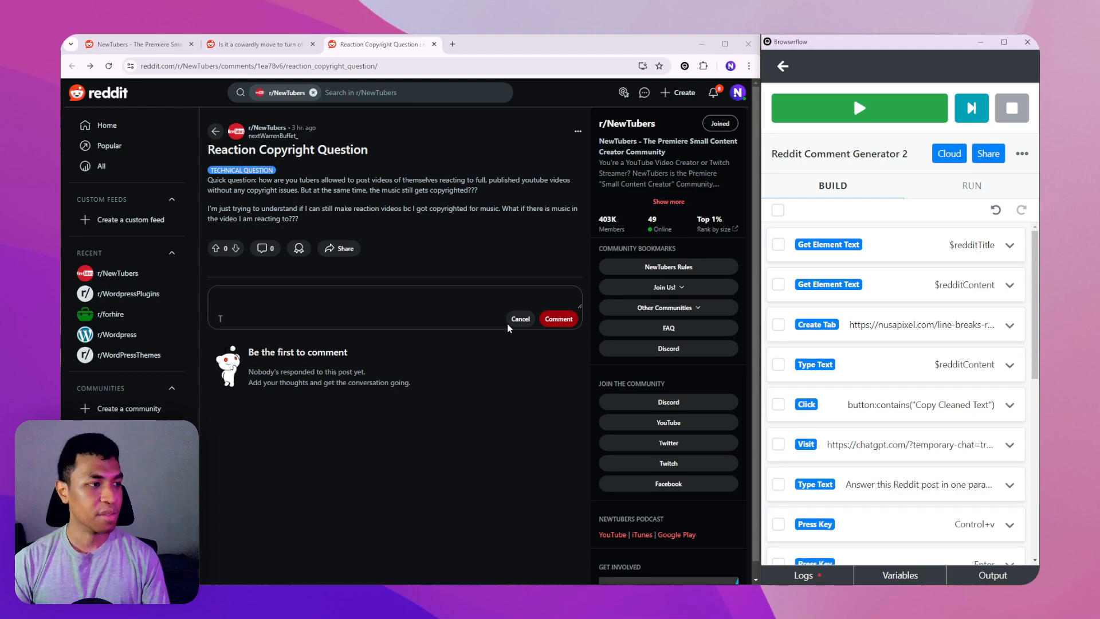
pyautogui.click(110, 67)
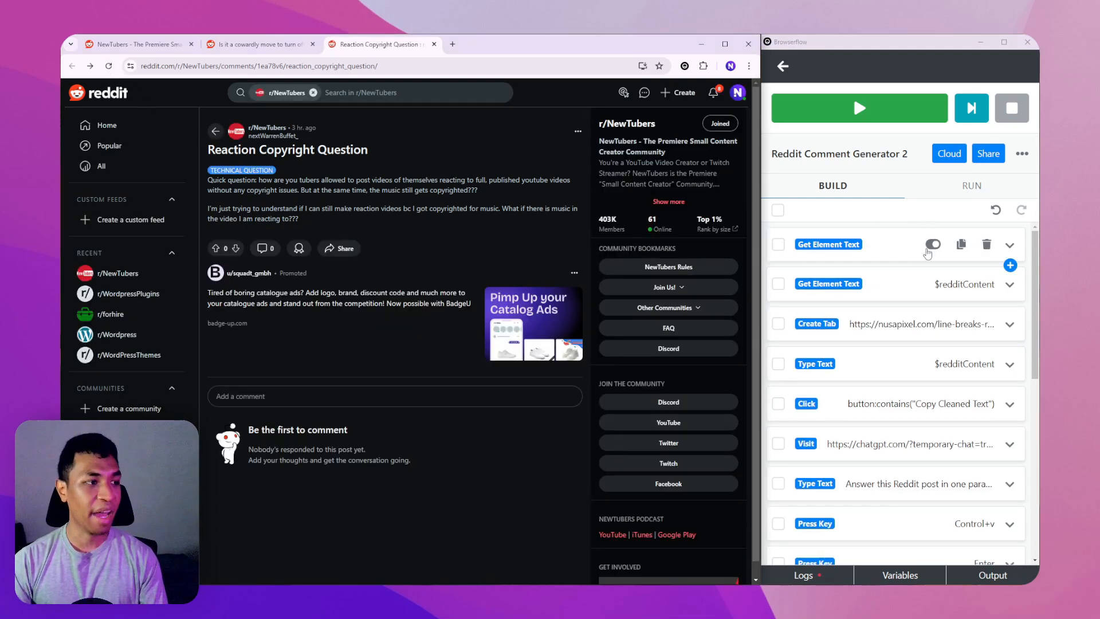
pyautogui.click(878, 117)
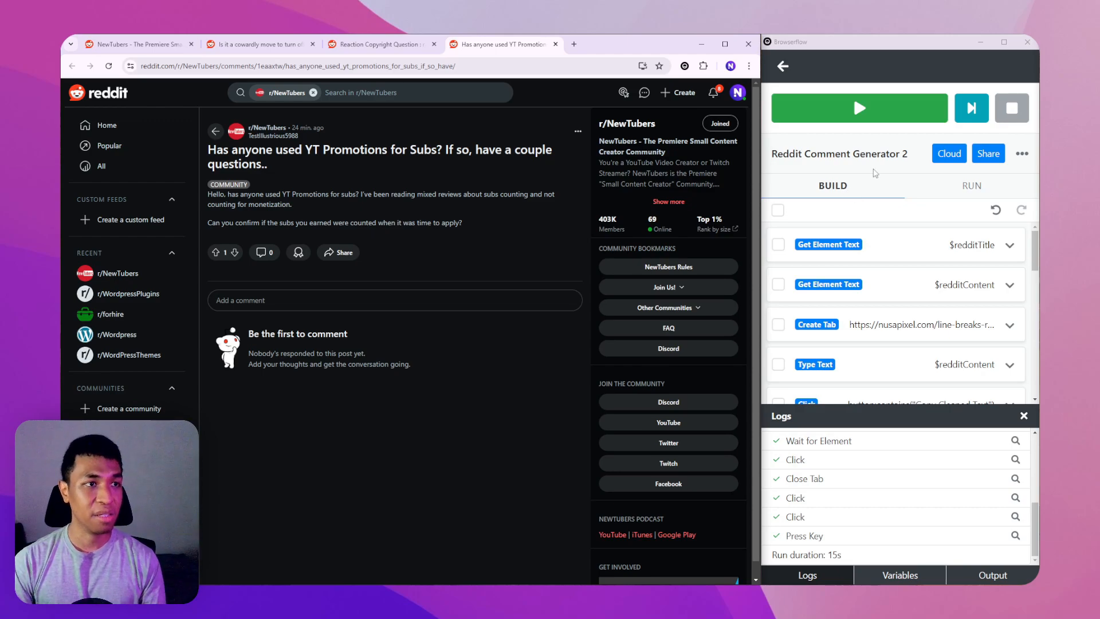
# - Close the Browserflow editor, then reopen Browserflow's flow list over the maximized browser showing the YT Promotions post
pyautogui.click(1026, 44)
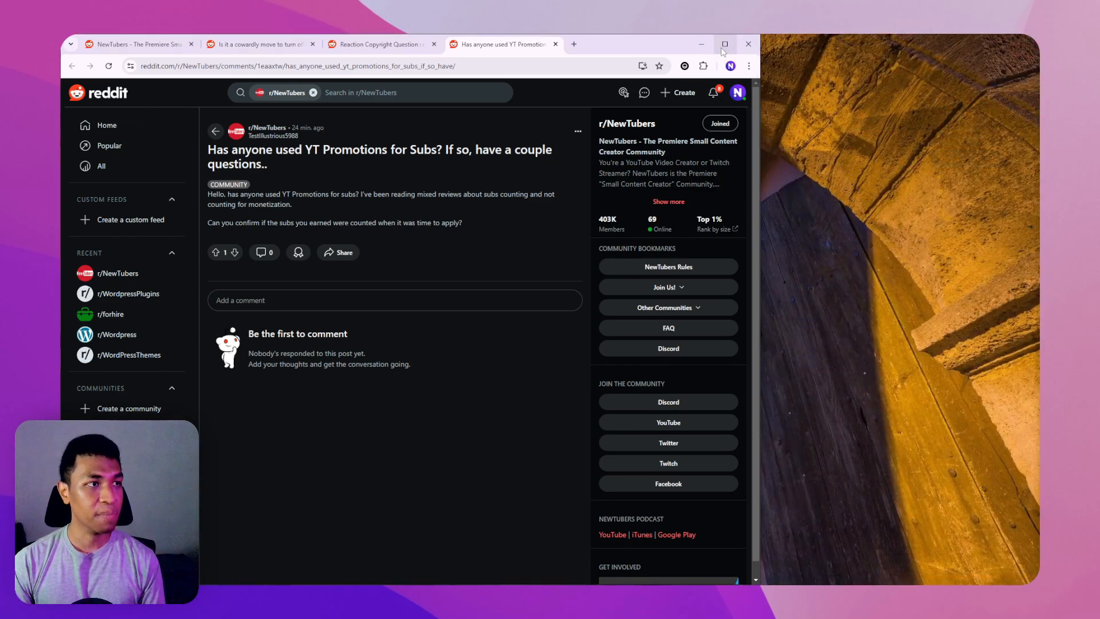
pyautogui.click(725, 44)
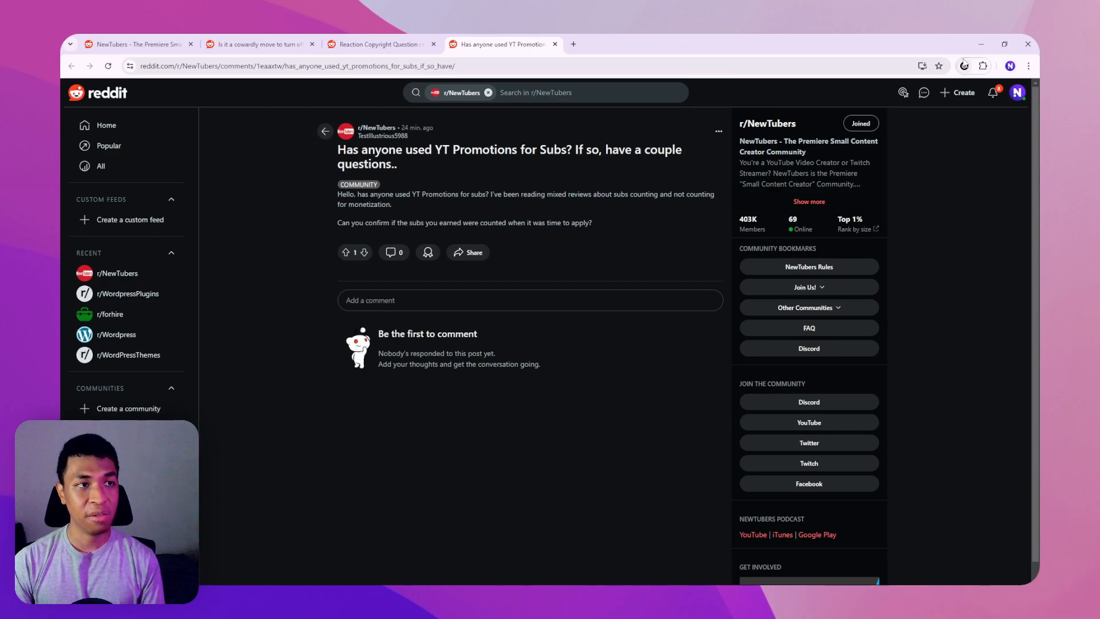
pyautogui.click(965, 66)
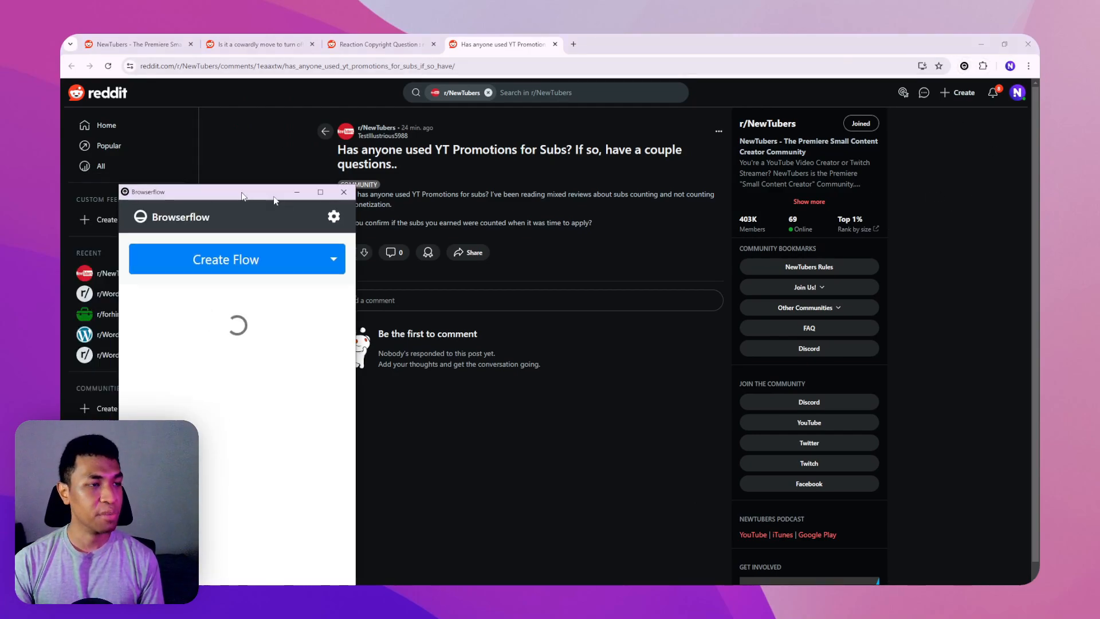
pyautogui.moveTo(1036, 67); pyautogui.dragTo(716, 72)
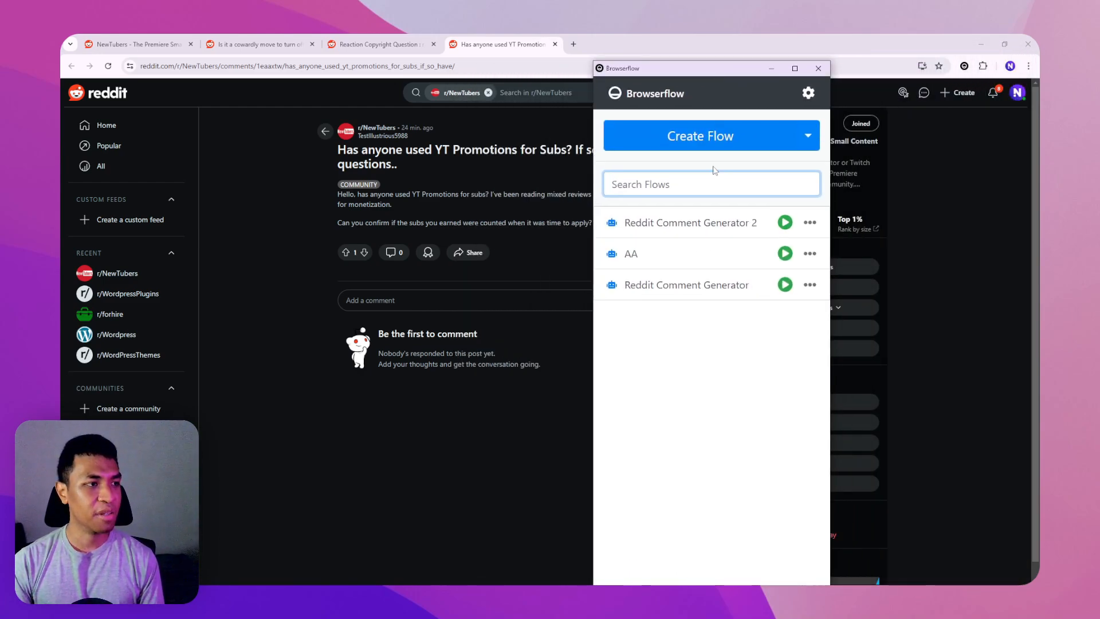
# - Run Reddit Comment Generator 2 from the flow list on the YT Promotions post and minimize the Browserflow window
pyautogui.click(785, 223)
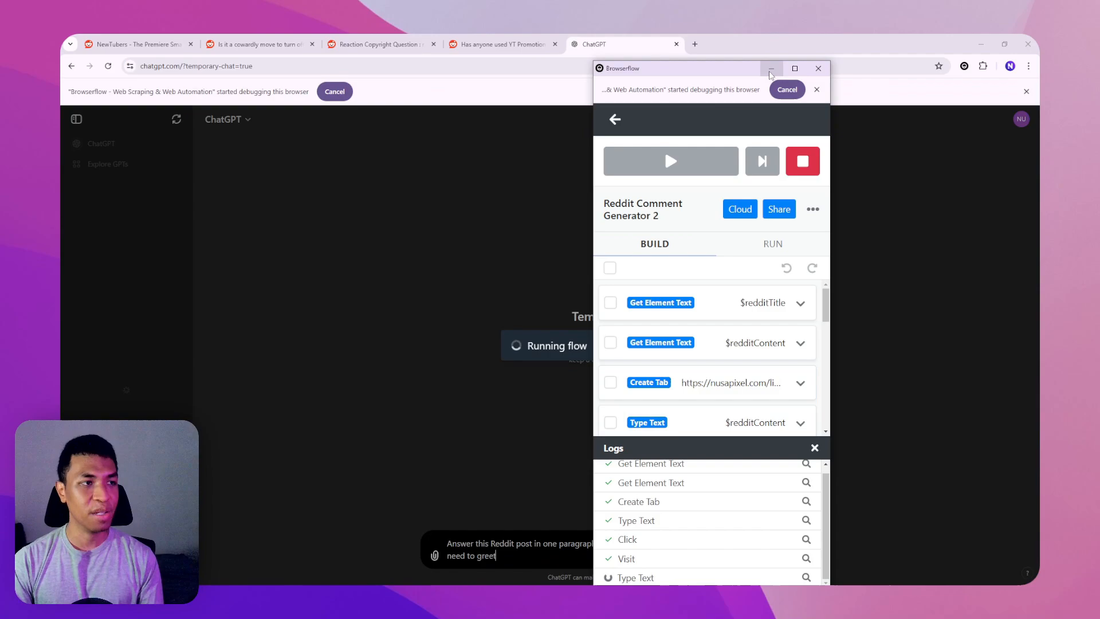
pyautogui.click(770, 72)
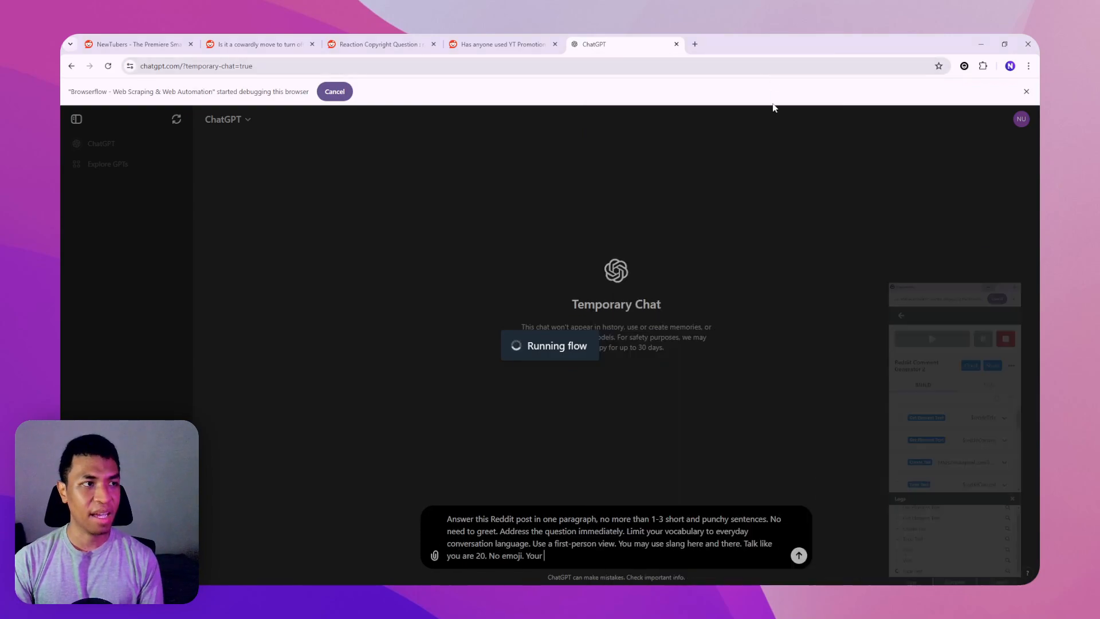